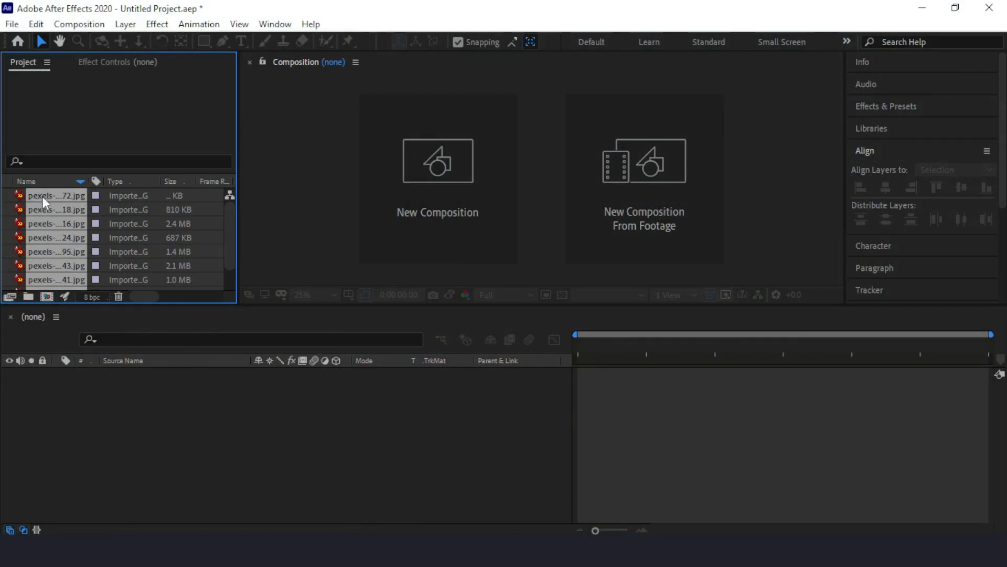
- Create a new composition named Medium 1 with the preset settings
{"action": "left_click_drag", "start_coordinate": [228, 209], "coordinate": [225, 236]}
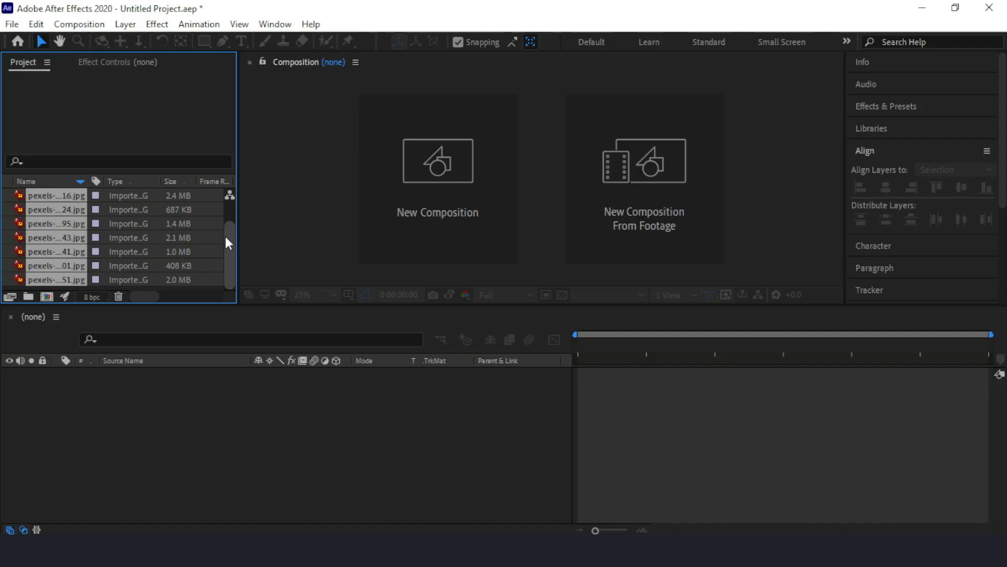
{"action": "left_click", "coordinate": [433, 221]}
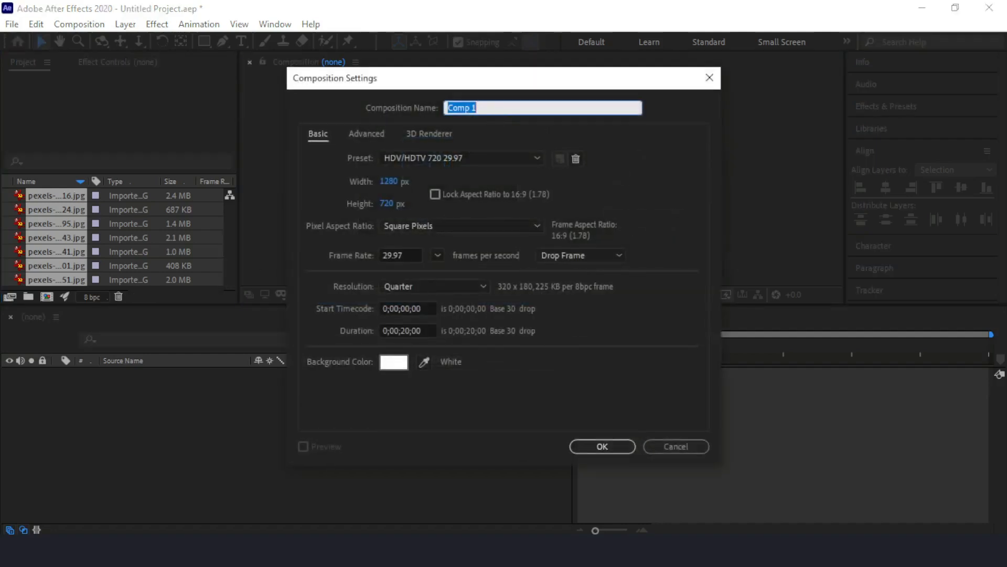
{"action": "type", "text": "Medium 1"}
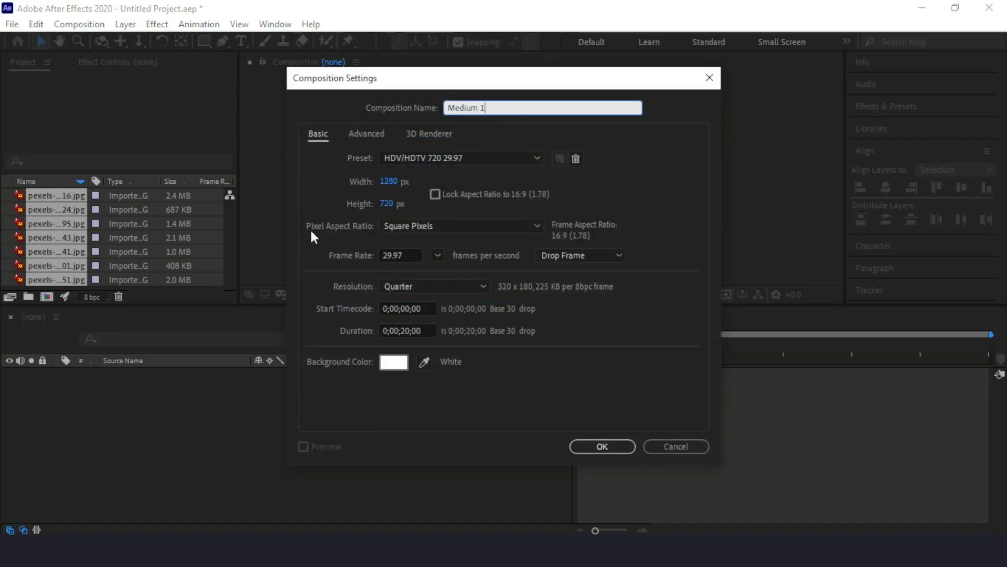
{"action": "left_click", "coordinate": [601, 448]}
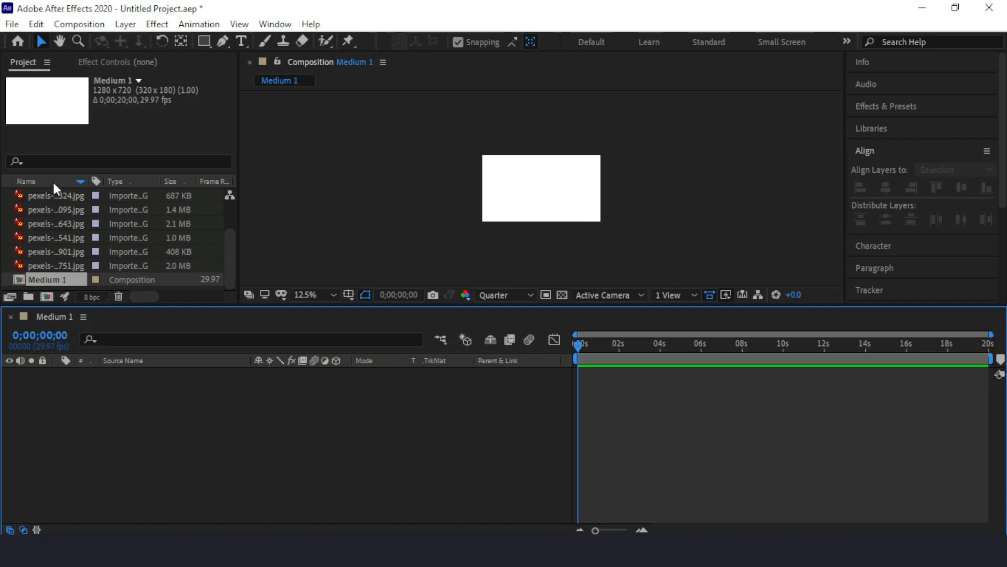
- Duplicate the Medium 1 composition eight times to make Medium 2 through Medium 9
{"action": "left_click", "coordinate": [67, 280]}
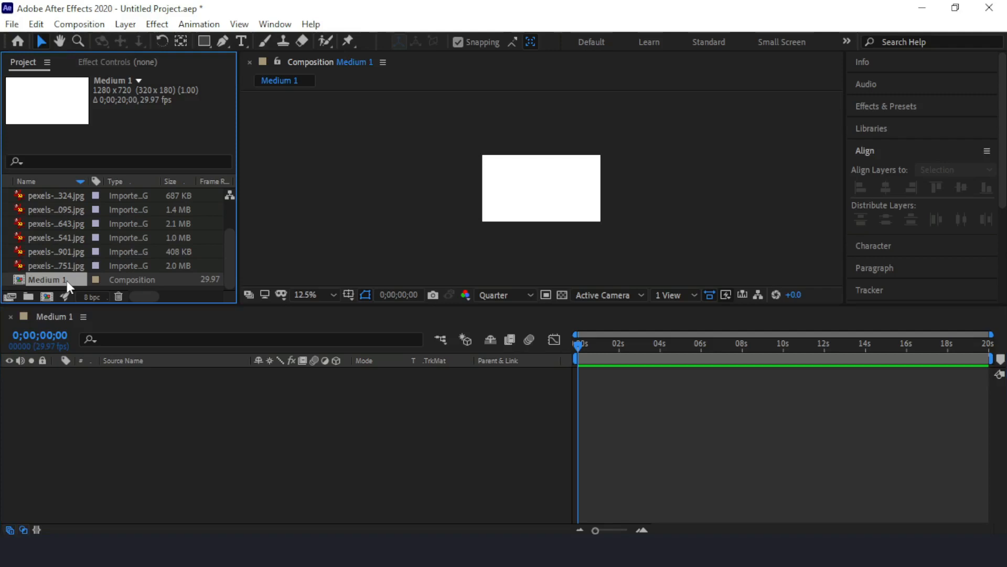
{"action": "key", "text": "ctrl+d"}
{"action": "key", "text": "ctrl+d"}
{"action": "key", "text": "ctrl+d"}
{"action": "key", "text": "ctrl+d"}
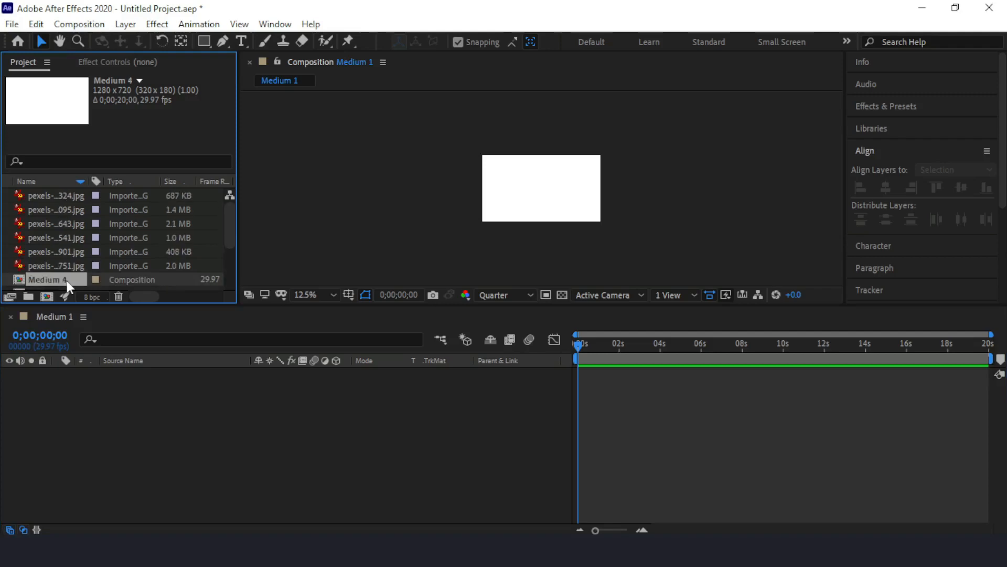
{"action": "key", "text": "ctrl+d"}
{"action": "key", "text": "ctrl+d"}
{"action": "key", "text": "ctrl+d"}
{"action": "key", "text": "ctrl+d"}
- Select all nine Medium compositions and open them together in the timeline
{"action": "scroll", "coordinate": [109, 252], "scroll_direction": "down", "scroll_amount": 3}
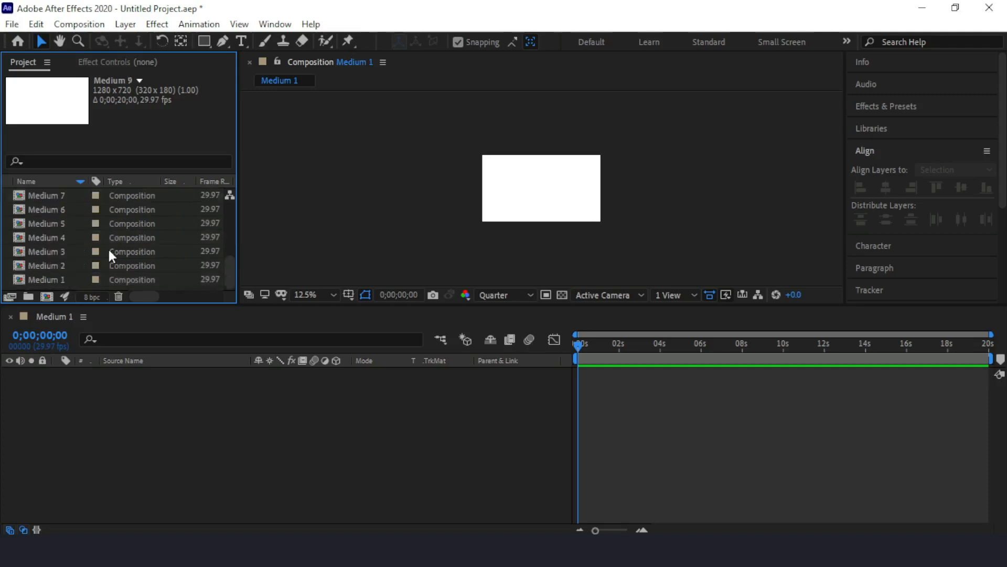
{"action": "left_click", "coordinate": [58, 278], "text": "shift"}
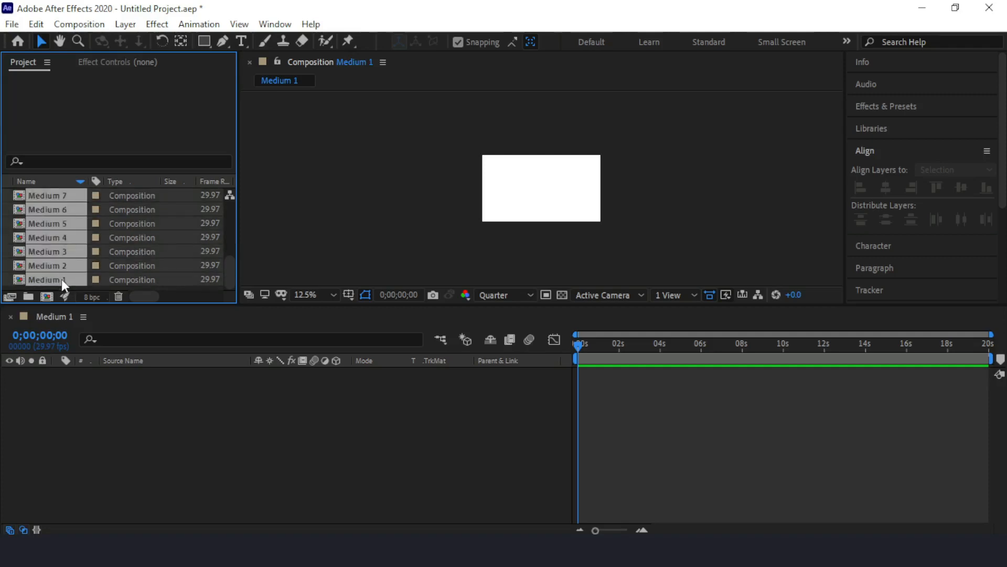
{"action": "left_click_drag", "start_coordinate": [61, 279], "coordinate": [42, 321]}
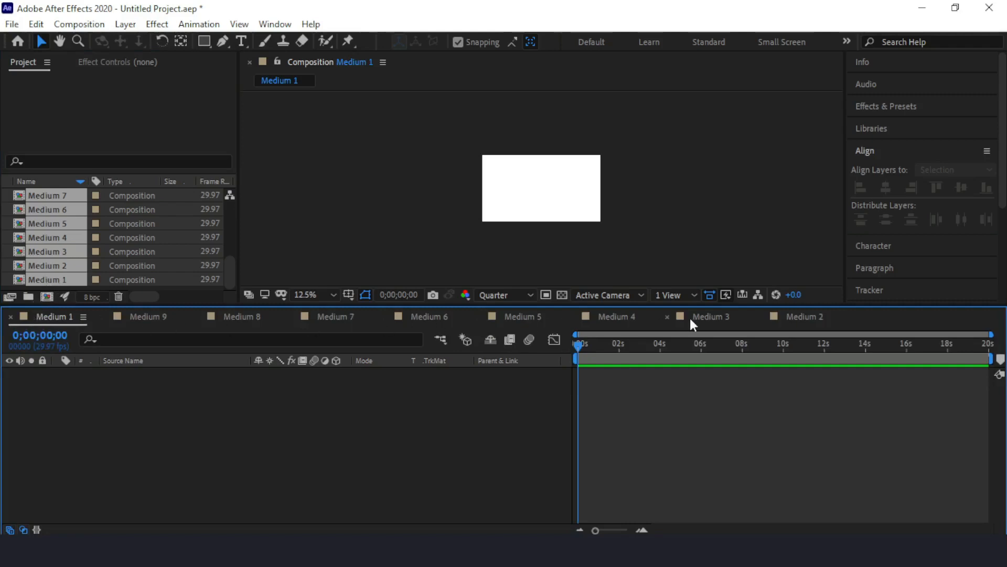
- Add the mountain photo ending in 751.jpg to Medium 1 and scale it to 16%
{"action": "left_click_drag", "start_coordinate": [232, 270], "coordinate": [222, 229]}
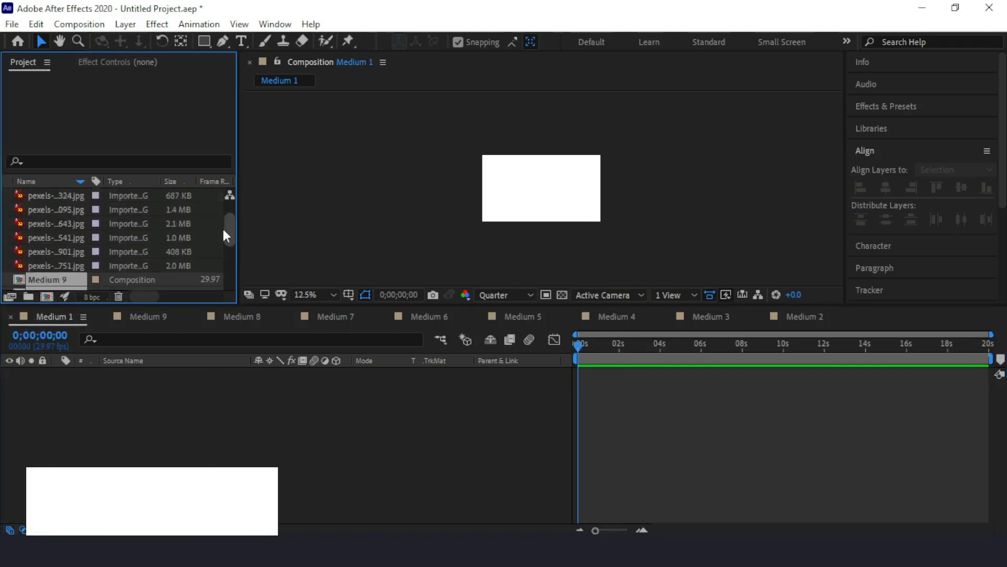
{"action": "left_click", "coordinate": [99, 276]}
{"action": "left_click", "coordinate": [42, 267]}
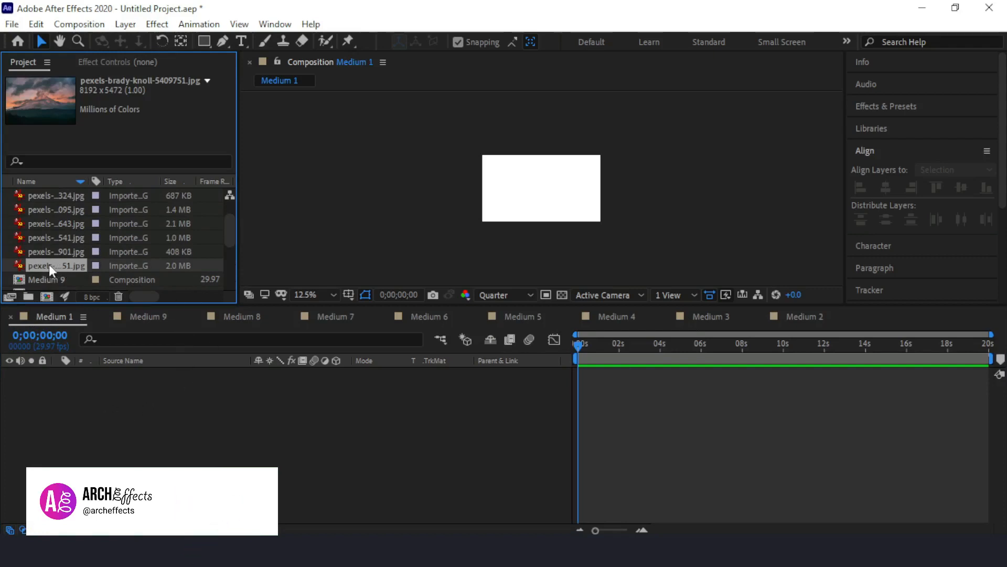
{"action": "left_click_drag", "start_coordinate": [49, 264], "coordinate": [109, 394]}
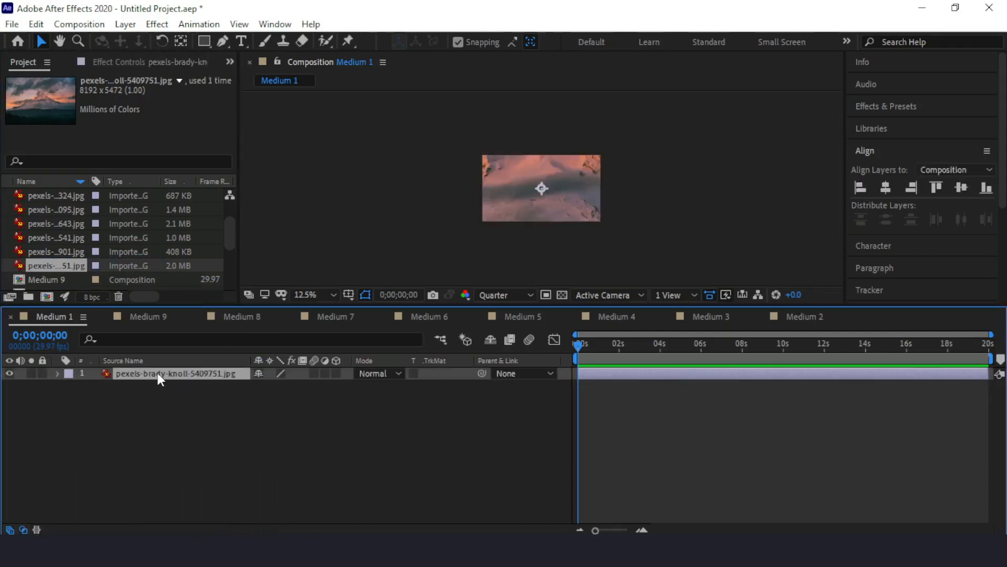
{"action": "key", "text": "s"}
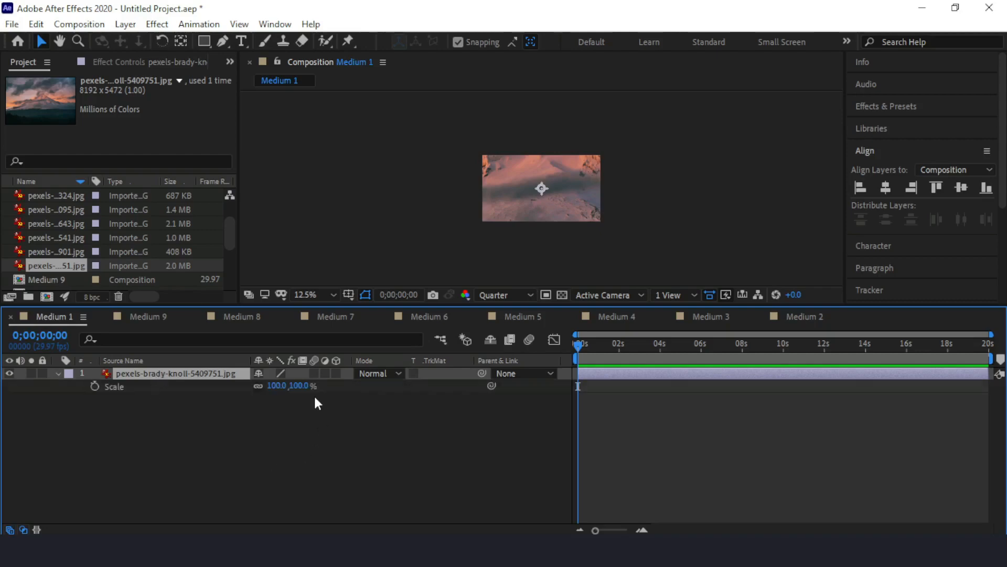
{"action": "left_click_drag", "start_coordinate": [294, 385], "coordinate": [242, 386]}
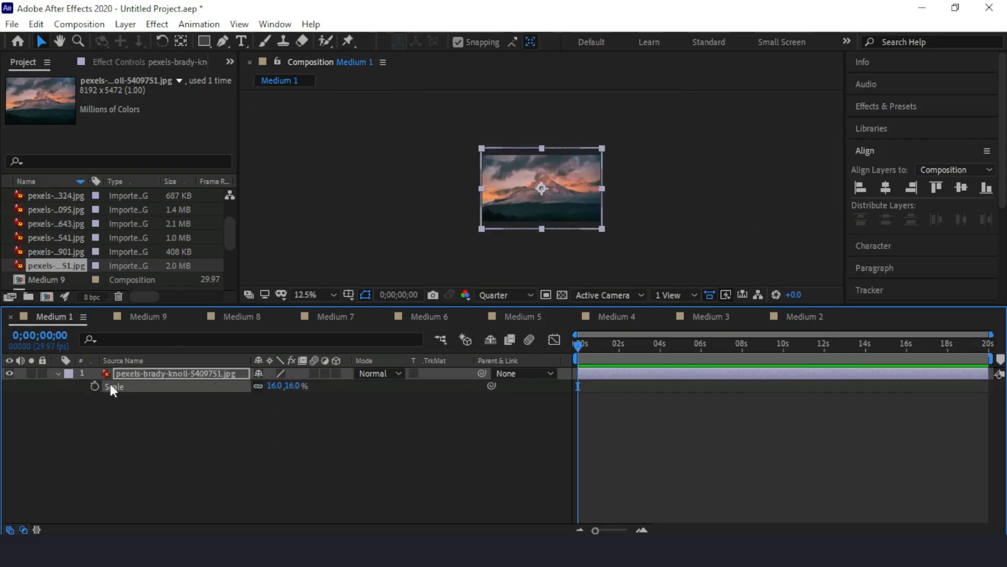
- Close Medium 1's timeline, add the cup photo ending in 901.jpg to Medium 9 and scale it to 36%
{"action": "left_click", "coordinate": [9, 316]}
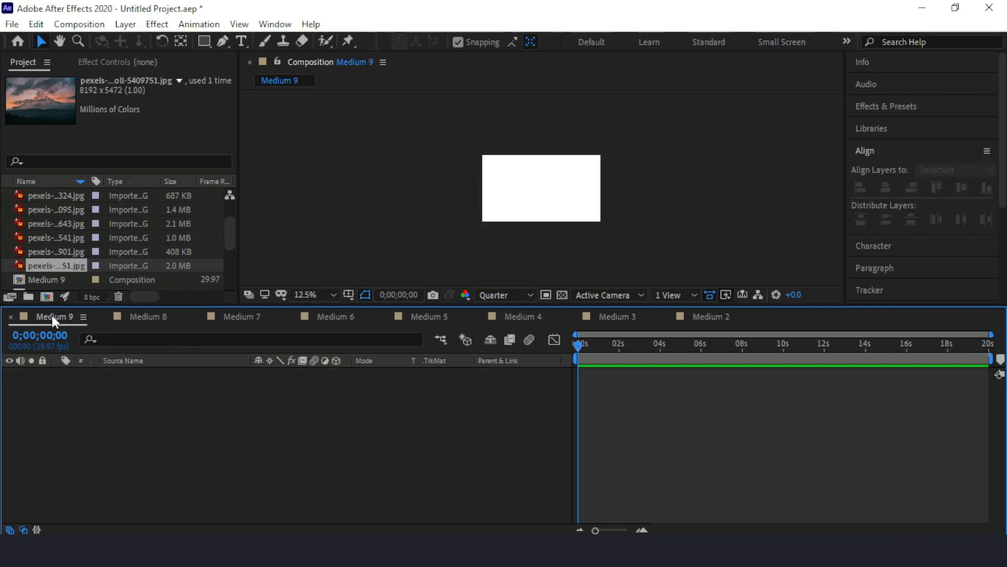
{"action": "left_click_drag", "start_coordinate": [57, 251], "coordinate": [175, 403]}
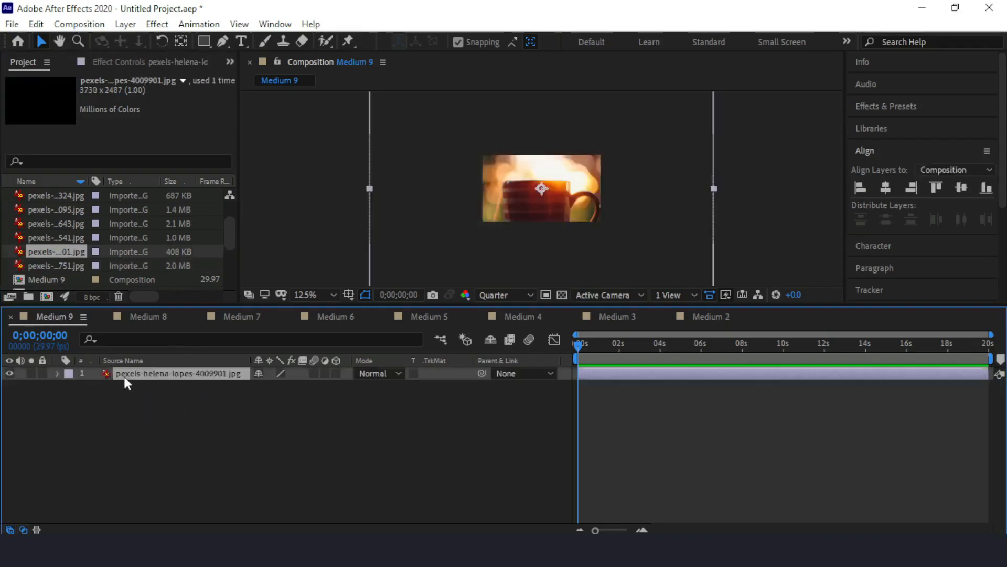
{"action": "key", "text": "s"}
{"action": "left_click_drag", "start_coordinate": [297, 386], "coordinate": [256, 388]}
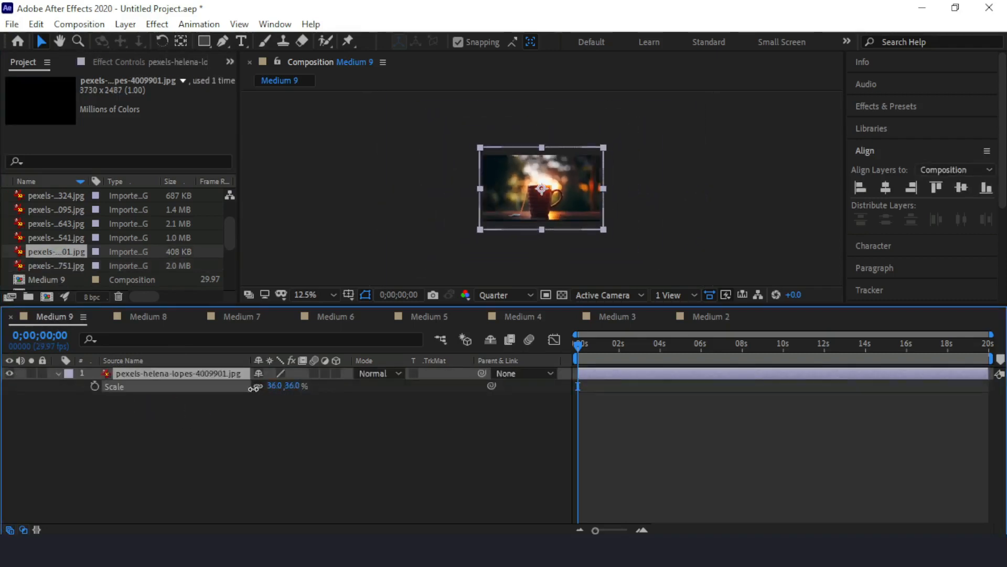
- Close Medium 9's timeline, add the photo ending in 541.jpg to Medium 8 and scale it down to fit the frame
{"action": "left_click", "coordinate": [10, 317]}
{"action": "left_click_drag", "start_coordinate": [56, 238], "coordinate": [138, 389]}
{"action": "key", "text": "s"}
{"action": "left_click_drag", "start_coordinate": [288, 386], "coordinate": [254, 386]}
- Close Medium 8's timeline, add the night city photo ending in 643.jpg to Medium 7 and scale it to 23%
{"action": "left_click", "coordinate": [11, 317]}
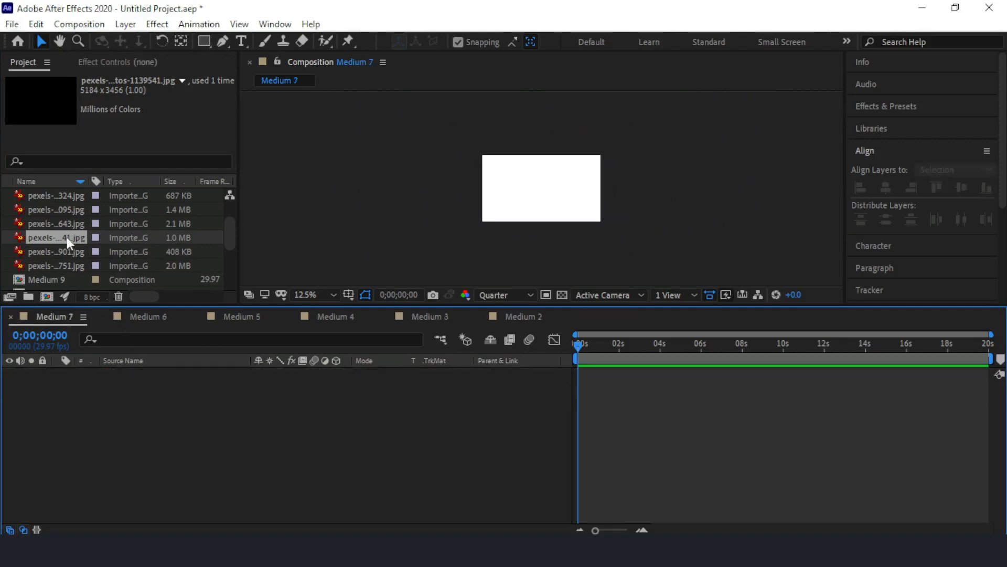
{"action": "left_click", "coordinate": [57, 224]}
{"action": "left_click_drag", "start_coordinate": [166, 388], "coordinate": [166, 386]}
{"action": "key", "text": "s"}
{"action": "mouse_move", "coordinate": [299, 388]}
{"action": "left_mouse_down"}
{"action": "mouse_move", "coordinate": [269, 390]}
{"action": "mouse_move", "coordinate": [293, 386]}
{"action": "left_mouse_up"}
{"action": "left_click", "coordinate": [303, 409]}
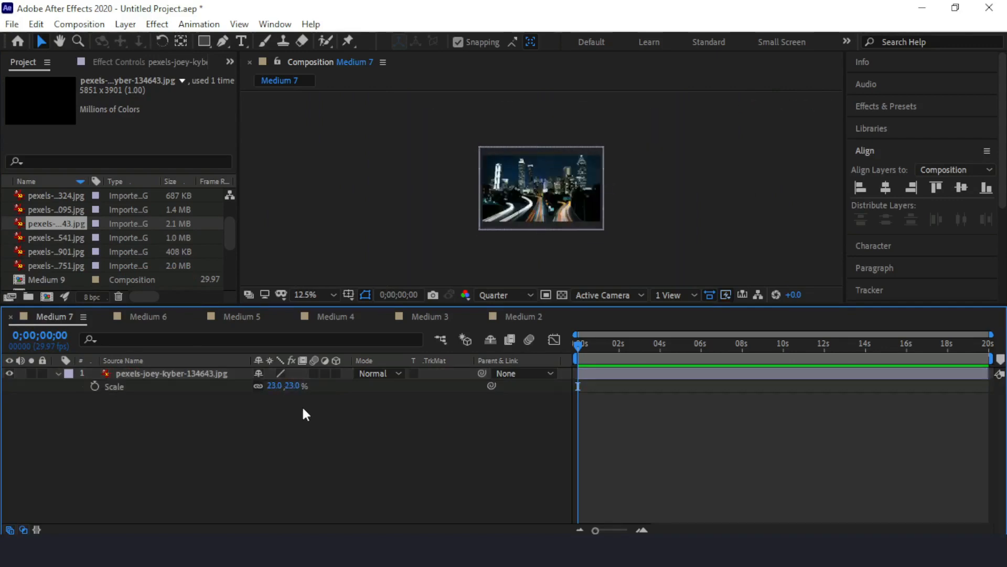
- Close Medium 7's timeline, add the photo ending in 095.jpg to Medium 6 and scale it to 33%
{"action": "left_click", "coordinate": [11, 317]}
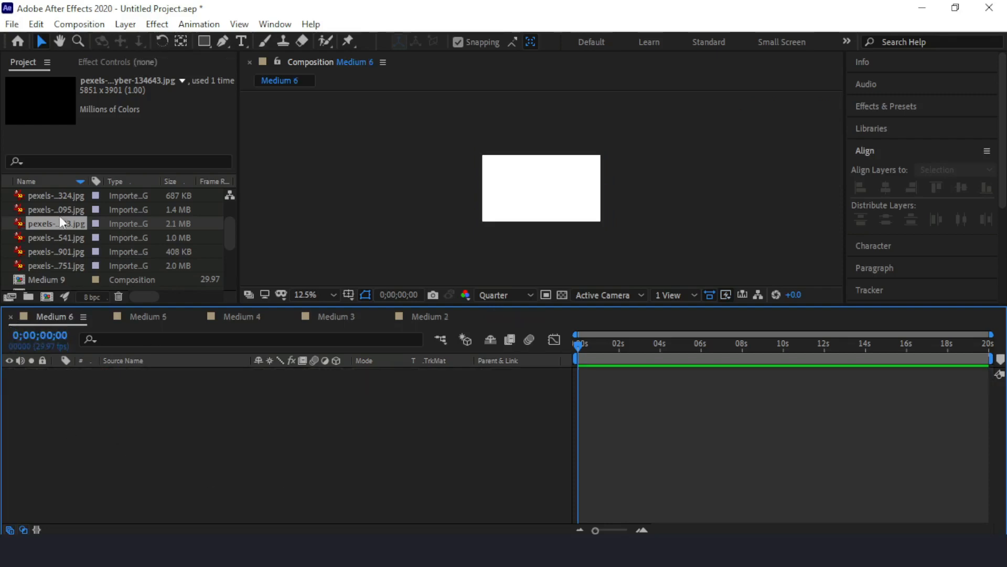
{"action": "left_click_drag", "start_coordinate": [59, 213], "coordinate": [181, 387]}
{"action": "key", "text": "s"}
{"action": "left_click_drag", "start_coordinate": [294, 386], "coordinate": [258, 387]}
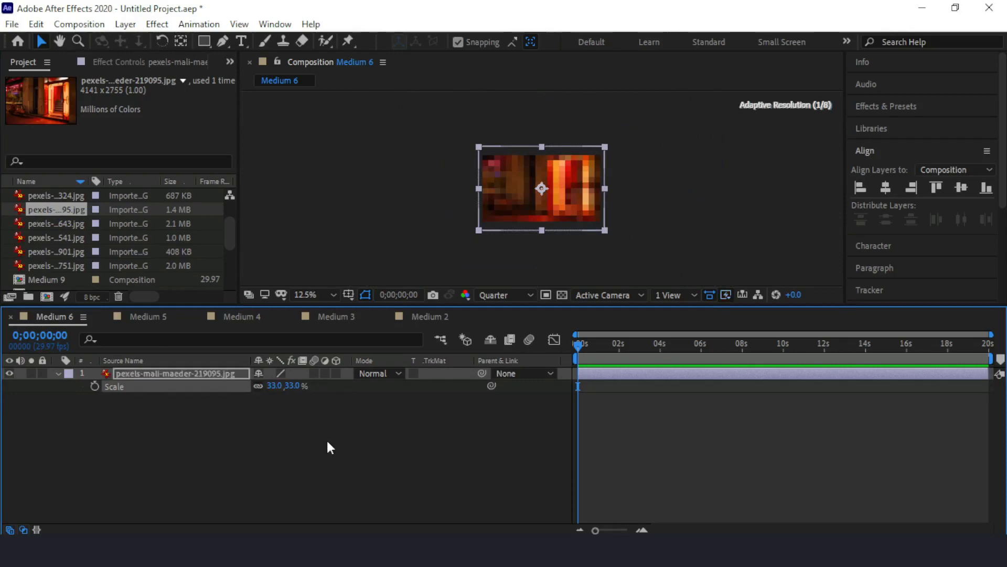
- Close Medium 6's timeline, add the road photo ending in 324.jpg to Medium 5 and scale it to 41%
{"action": "left_click", "coordinate": [11, 317]}
{"action": "left_click_drag", "start_coordinate": [65, 195], "coordinate": [131, 397]}
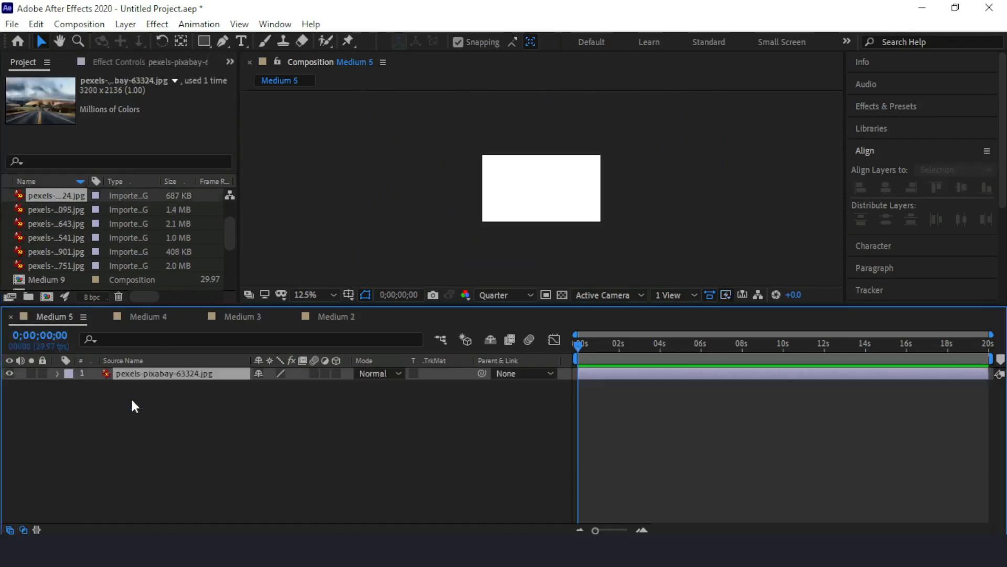
{"action": "key", "text": "s"}
{"action": "left_click_drag", "start_coordinate": [272, 387], "coordinate": [244, 386]}
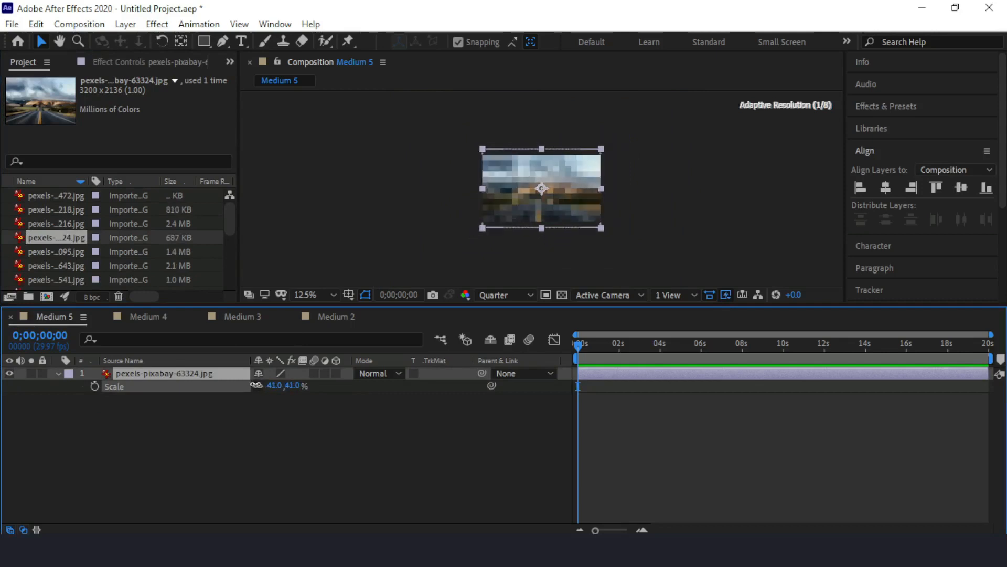
- Close Medium 5's timeline, add the night sky photo ending in 216.jpg to Medium 4 and scale it down towards the frame size
{"action": "left_click", "coordinate": [11, 317]}
{"action": "left_click_drag", "start_coordinate": [59, 224], "coordinate": [163, 389]}
{"action": "key", "text": "s"}
{"action": "left_click_drag", "start_coordinate": [300, 386], "coordinate": [266, 385]}
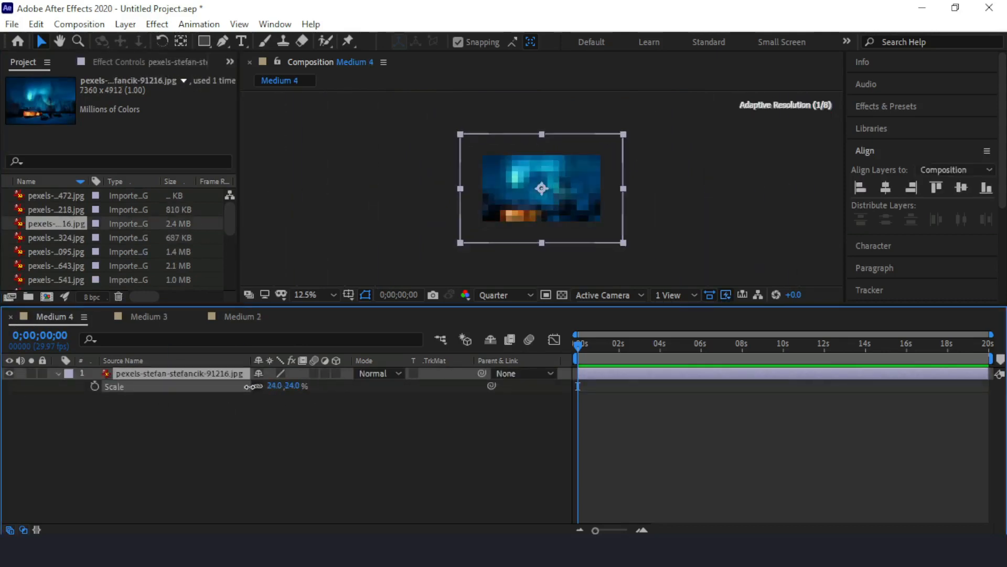
- Close Medium 4's timeline, add the photo ending in 218.jpg to Medium 3 and scale it down to fit the frame
{"action": "left_click", "coordinate": [10, 317]}
{"action": "left_click_drag", "start_coordinate": [56, 209], "coordinate": [150, 372]}
{"action": "key", "text": "s"}
{"action": "left_click_drag", "start_coordinate": [278, 386], "coordinate": [249, 393]}
- Close Medium 3's timeline, add the flower photo ending in 472.jpg to Medium 2 and scale it to 25%
{"action": "left_click", "coordinate": [11, 317]}
{"action": "left_click", "coordinate": [48, 196]}
{"action": "left_click_drag", "start_coordinate": [51, 197], "coordinate": [142, 373]}
{"action": "key", "text": "s"}
{"action": "left_click_drag", "start_coordinate": [299, 391], "coordinate": [249, 391]}
{"action": "left_click", "coordinate": [284, 437]}
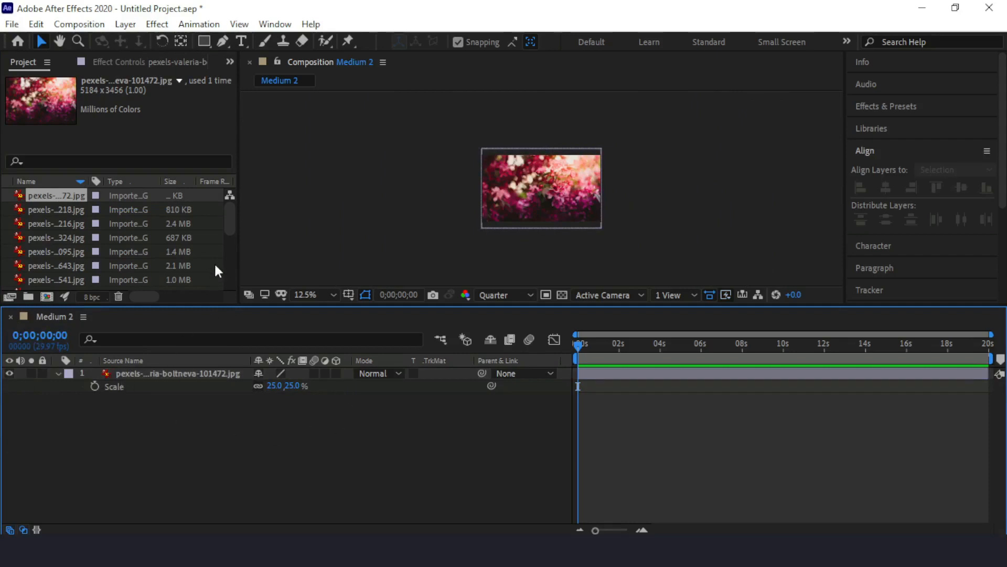
- Create a new composition named Photo Wall and close Medium 2's timeline
{"action": "left_click_drag", "start_coordinate": [227, 213], "coordinate": [226, 248]}
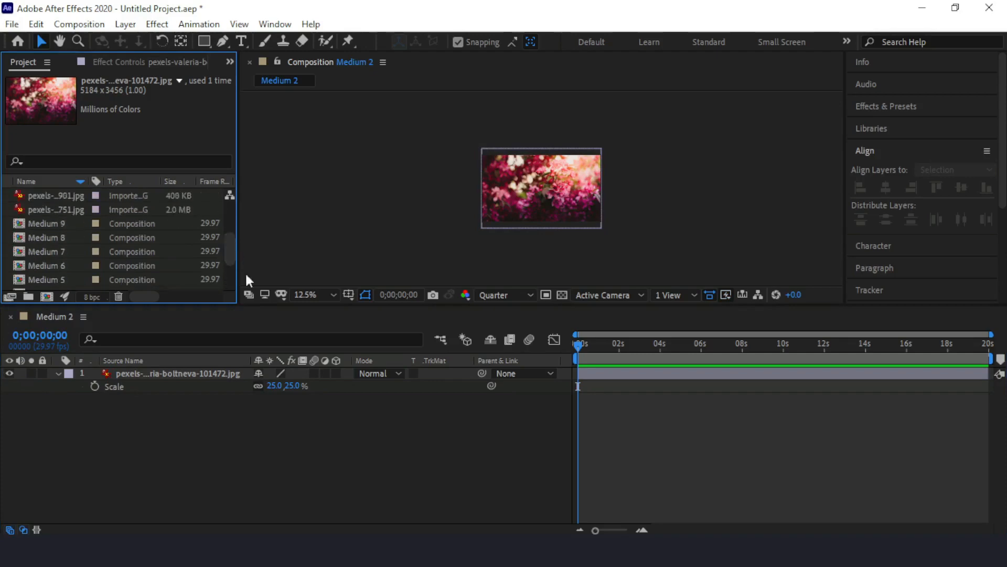
{"action": "left_click", "coordinate": [46, 297]}
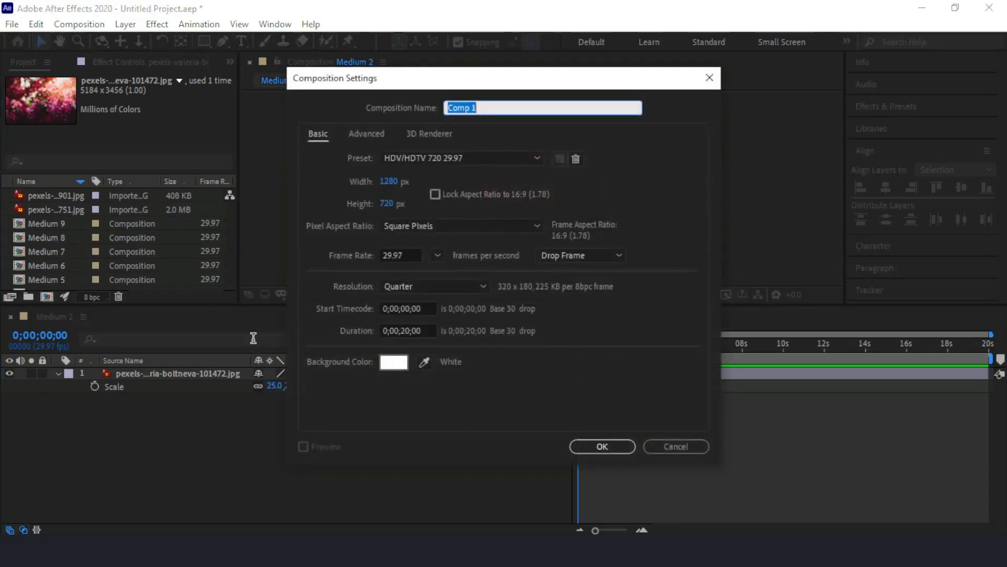
{"action": "type", "text": "Photo Wall"}
{"action": "left_click", "coordinate": [593, 444]}
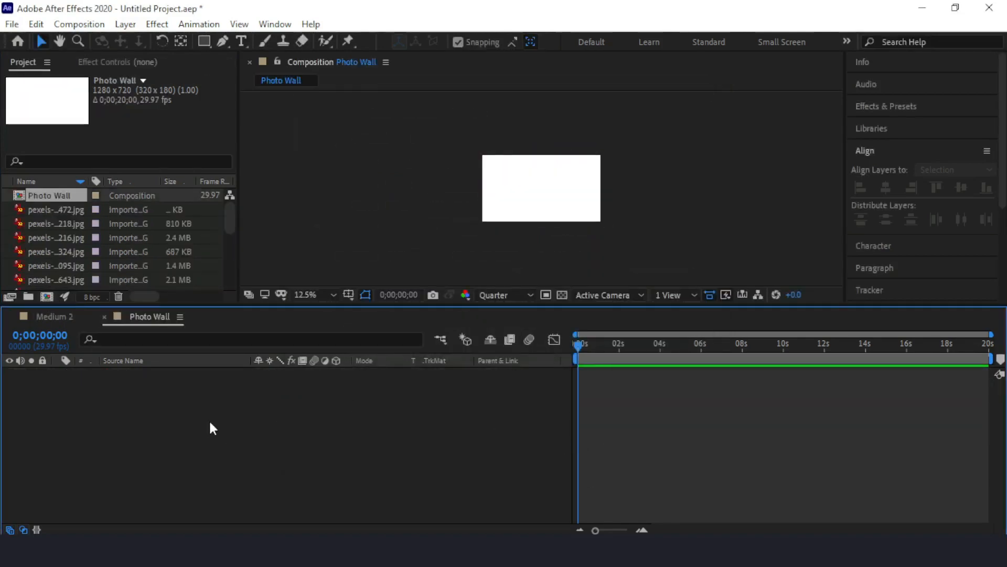
{"action": "left_click", "coordinate": [12, 318]}
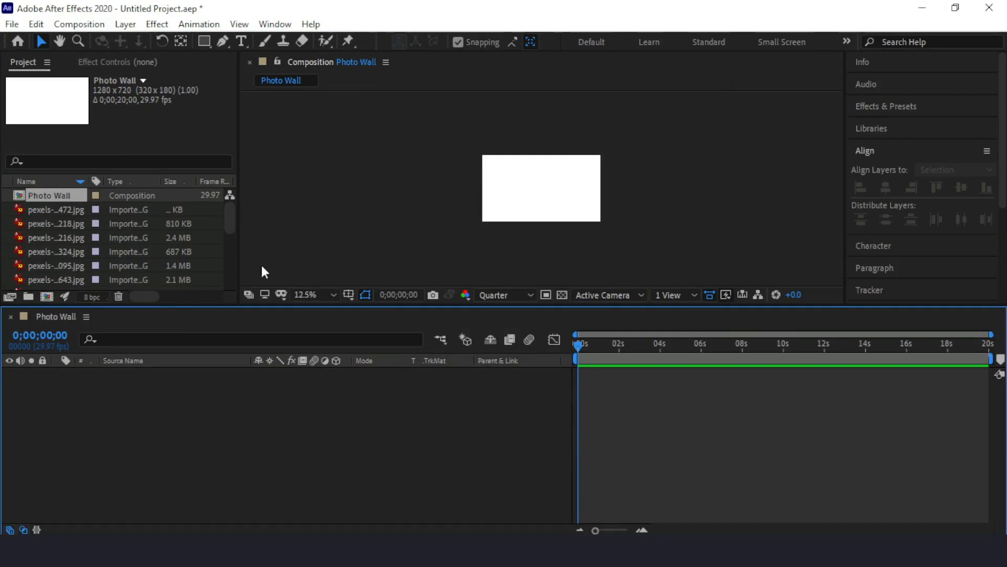
- Add the compositions Medium 1 through Medium 9 as layers in the Photo Wall composition
{"action": "left_click_drag", "start_coordinate": [227, 210], "coordinate": [225, 242]}
{"action": "left_click", "coordinate": [40, 279]}
{"action": "left_click", "coordinate": [42, 251], "text": "shift"}
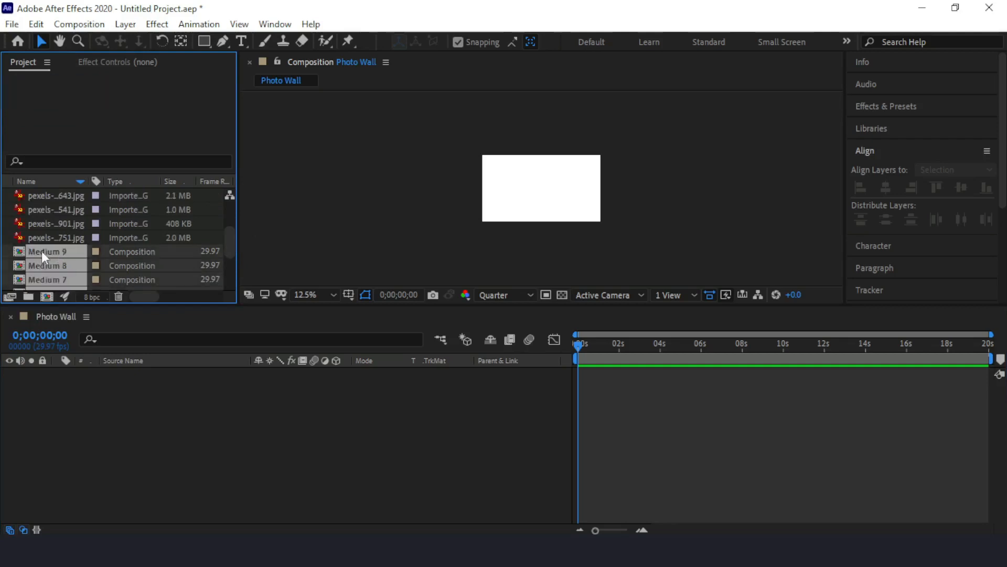
{"action": "left_click_drag", "start_coordinate": [40, 253], "coordinate": [106, 414]}
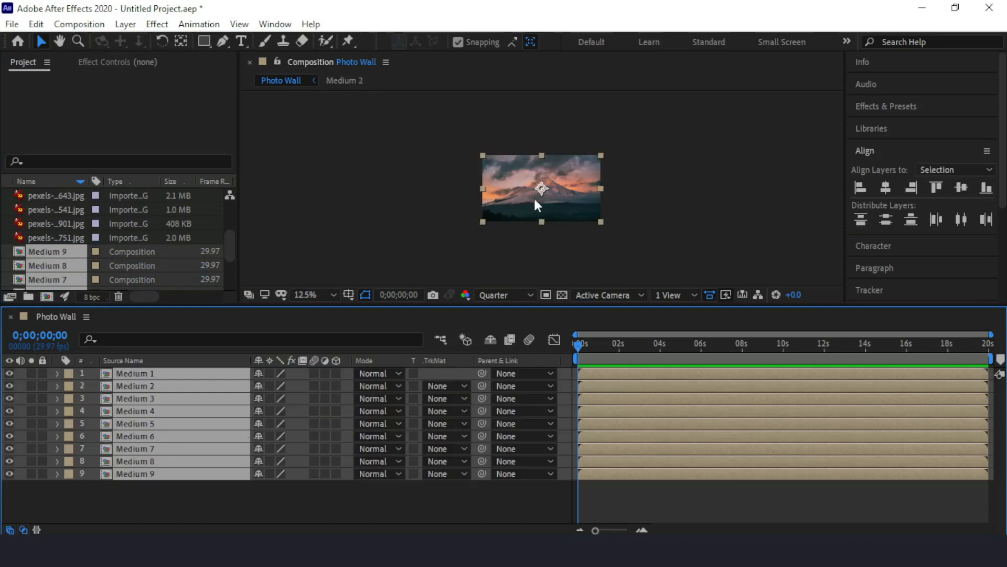
- Show the proportional grid over the Photo Wall composition at 25% magnification
{"action": "key", "text": "period"}
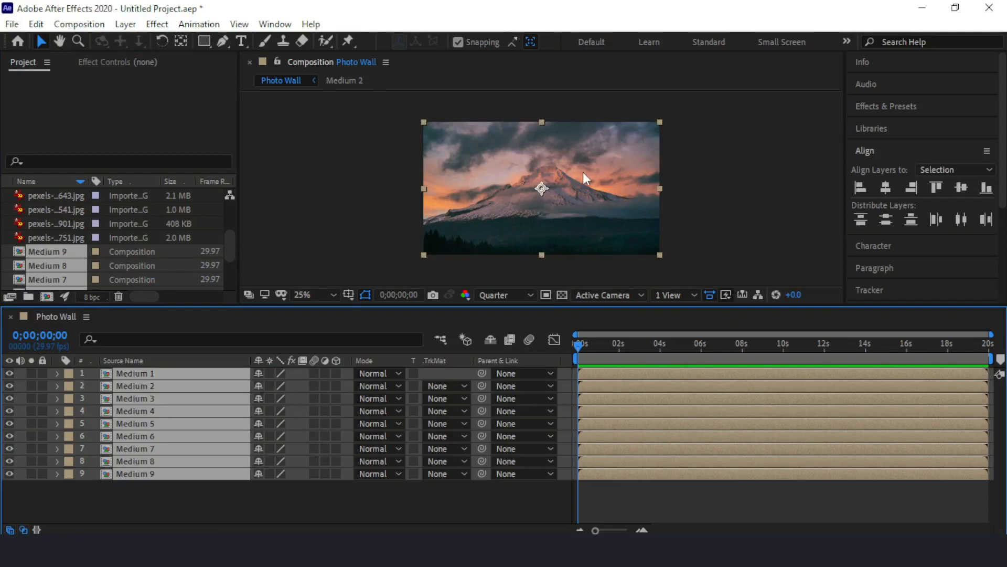
{"action": "left_click", "coordinate": [348, 295]}
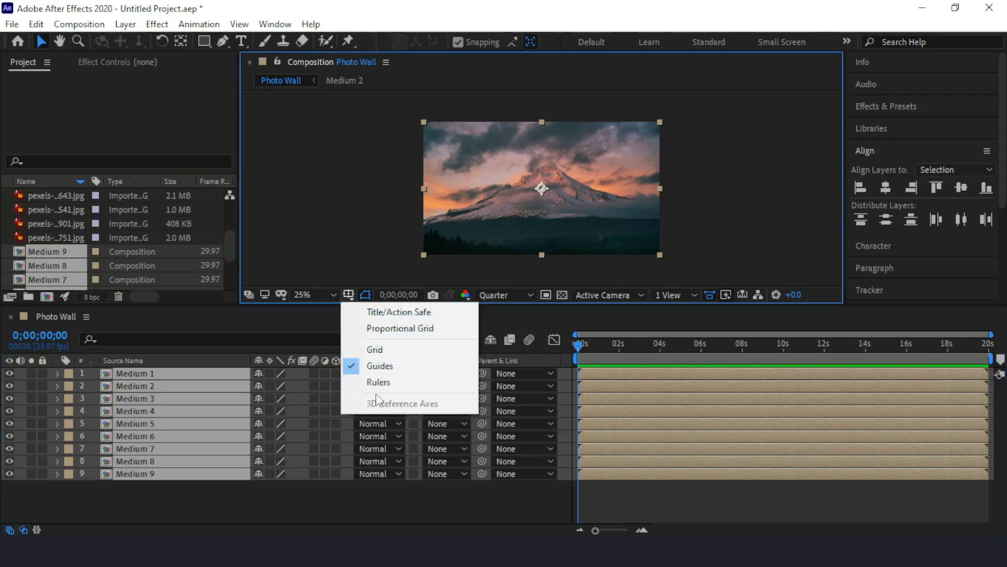
{"action": "left_click", "coordinate": [415, 330]}
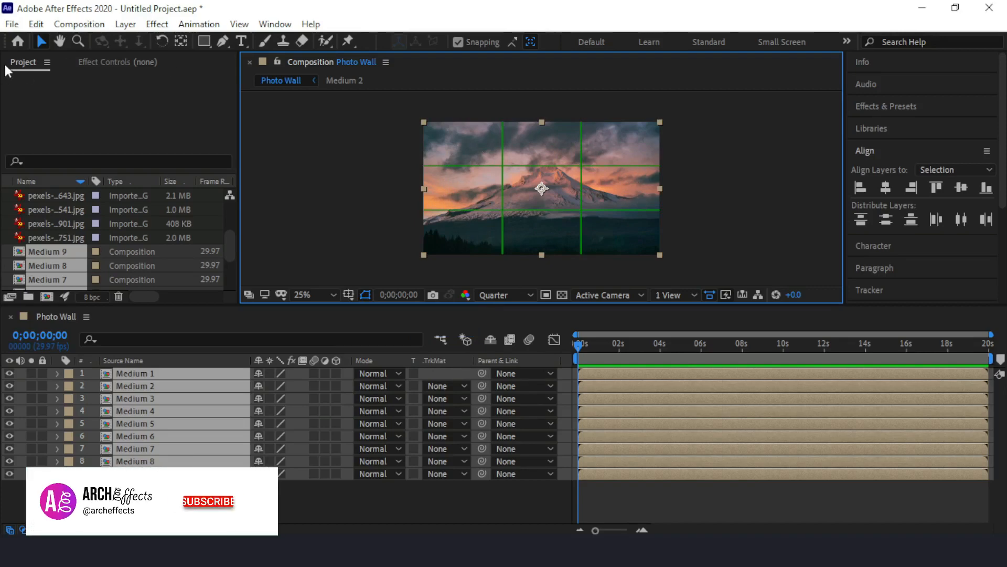
- Check the proportional grid's horizontal and vertical divisions in the Grids & Guides preferences
{"action": "left_click", "coordinate": [42, 26]}
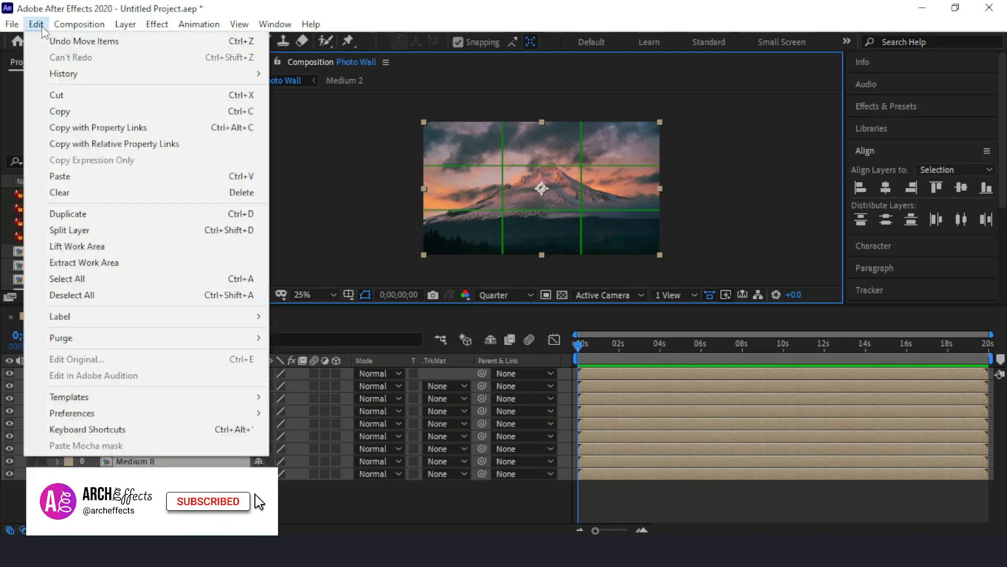
{"action": "mouse_move", "coordinate": [132, 414]}
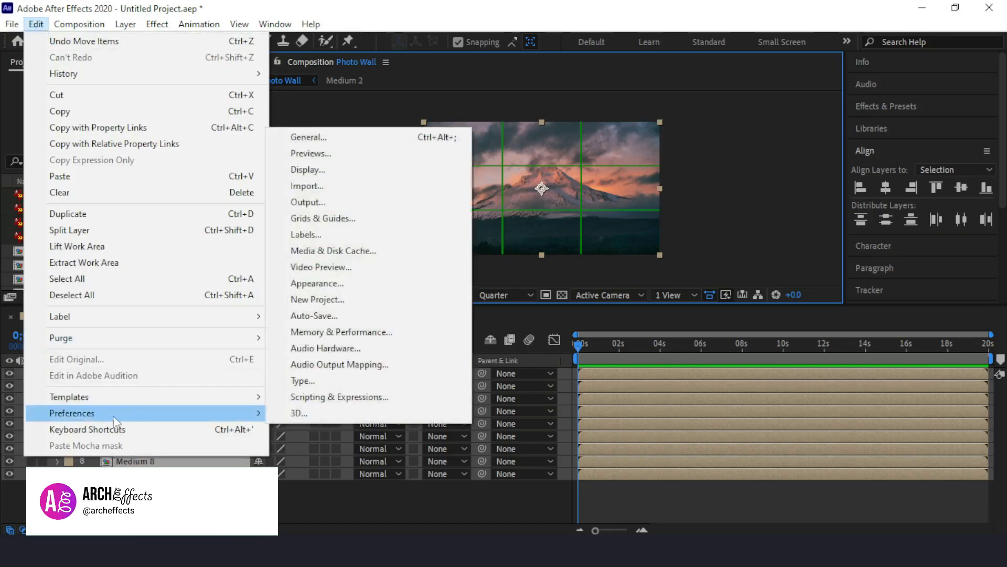
{"action": "left_click", "coordinate": [325, 218]}
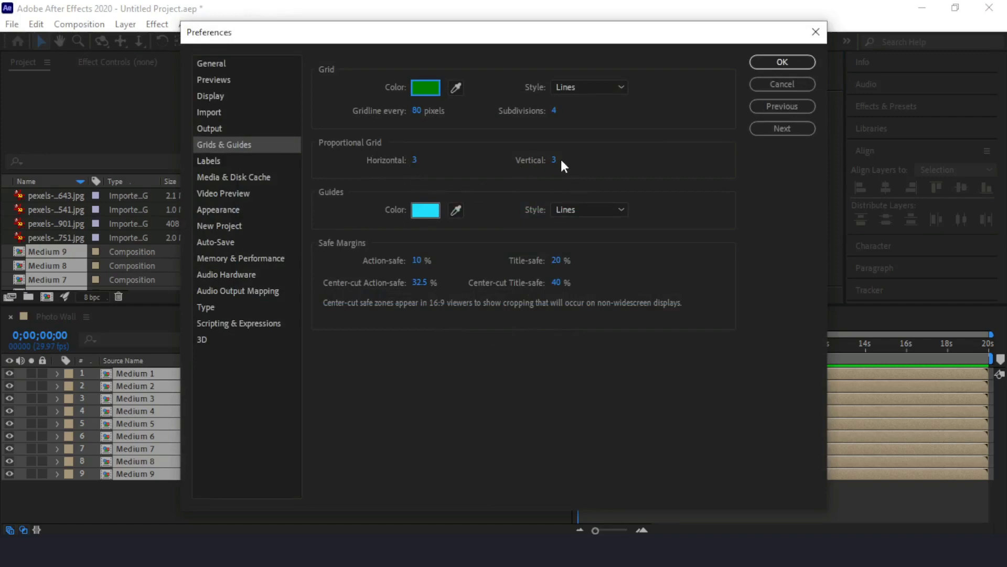
{"action": "left_click", "coordinate": [796, 67]}
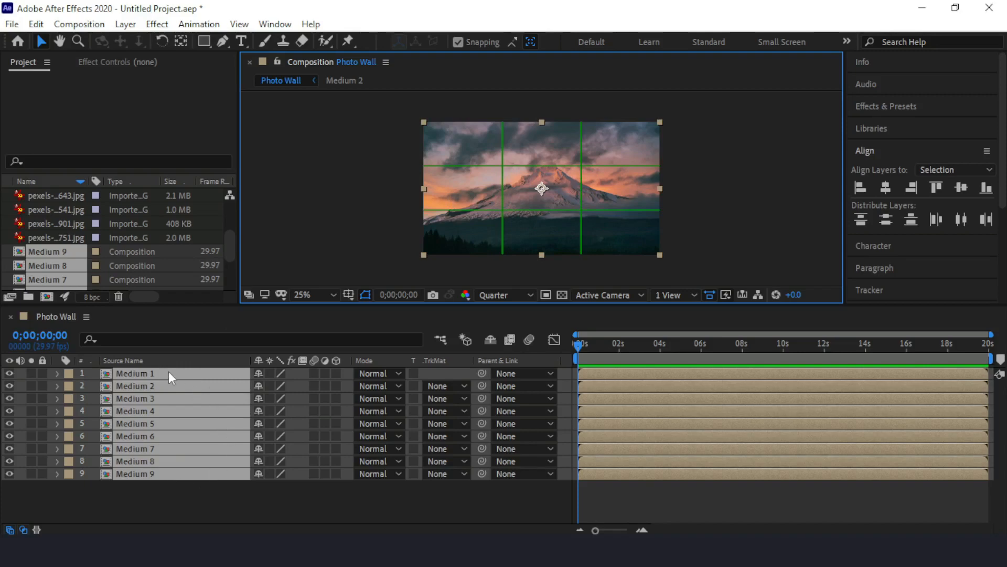
- Scale all nine Medium layers to 33% so they fit one cell of the proportional grid
{"action": "key", "text": "s"}
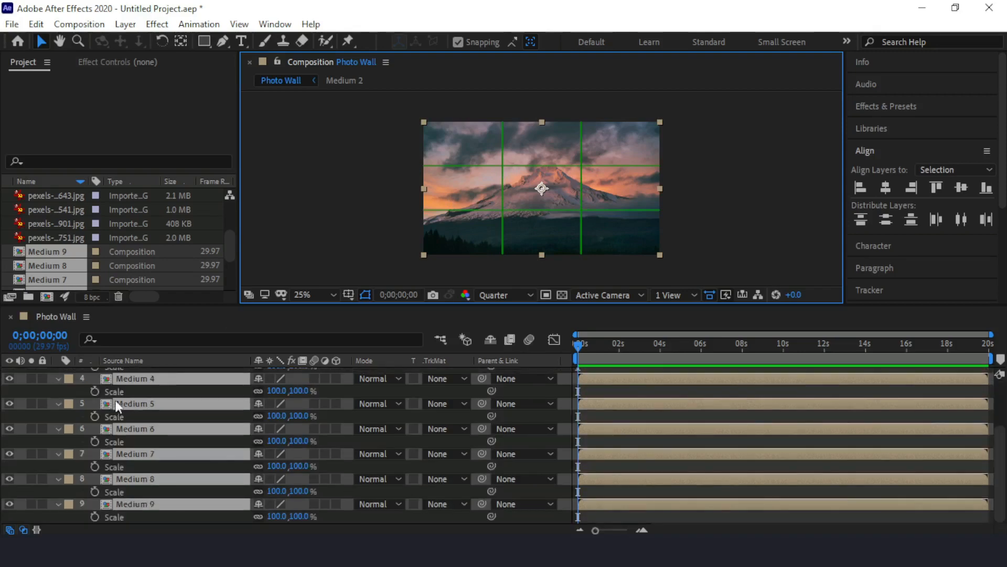
{"action": "left_click_drag", "start_coordinate": [302, 392], "coordinate": [253, 397]}
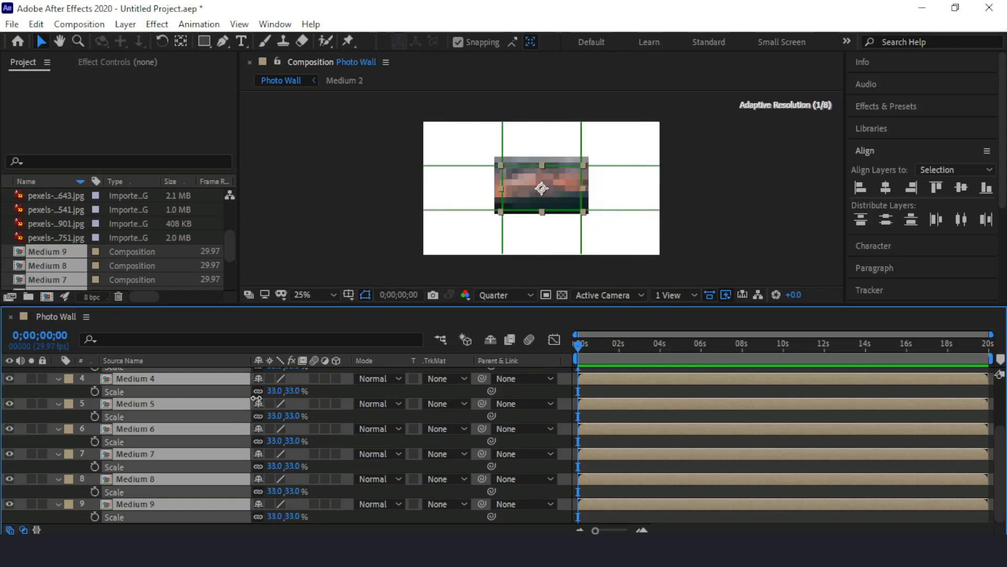
{"action": "scroll", "coordinate": [512, 191], "scroll_direction": "up", "scroll_amount": 2}
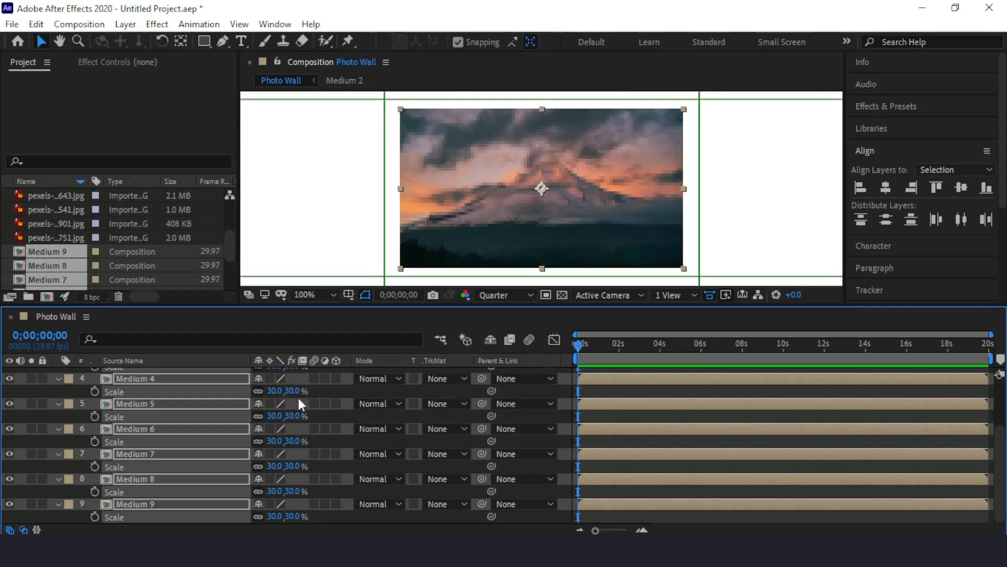
{"action": "left_click_drag", "start_coordinate": [295, 391], "coordinate": [297, 395]}
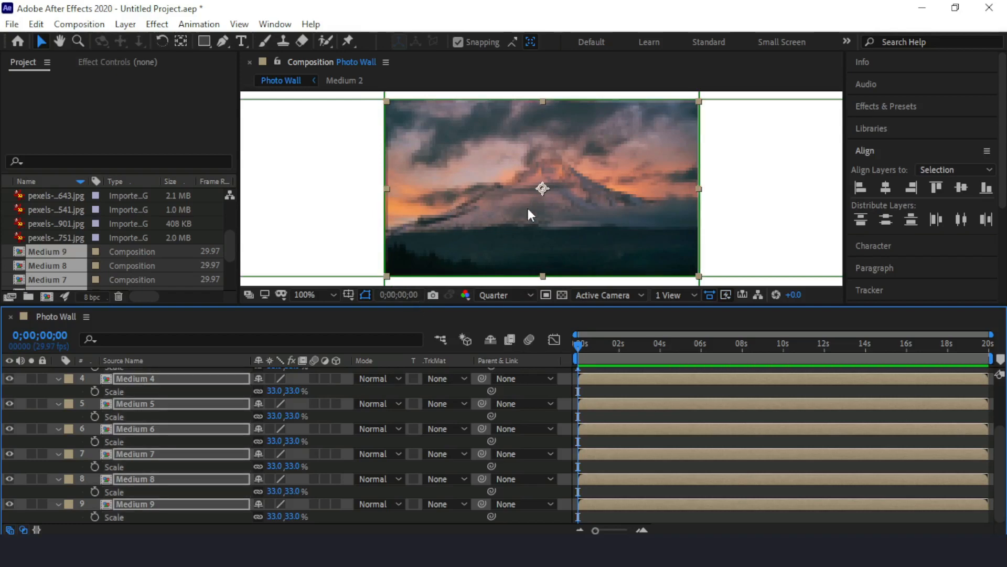
{"action": "key", "text": "comma"}
{"action": "key", "text": "comma"}
{"action": "key", "text": "comma"}
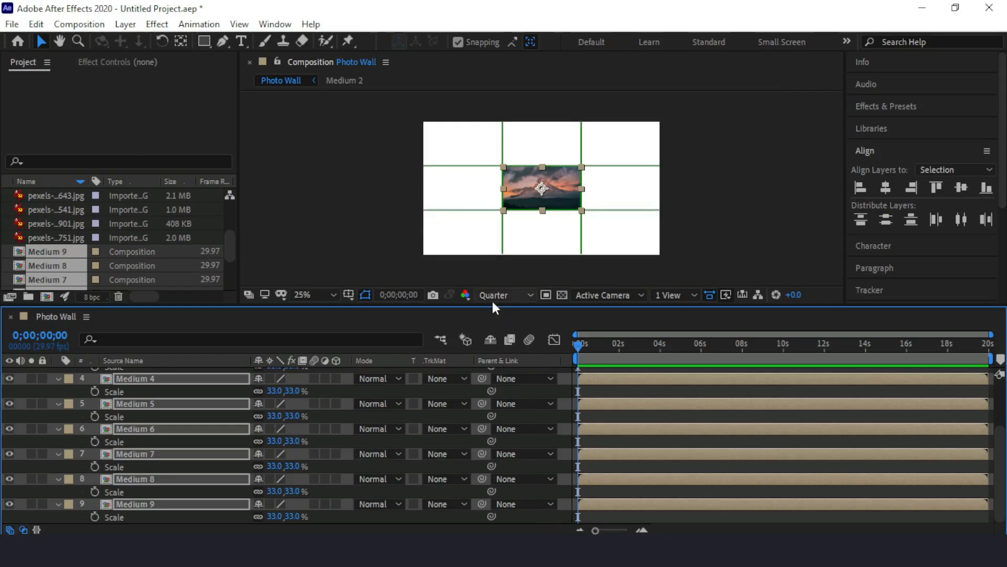
- Enlarge the timeline area and add a null object to the Photo Wall composition
{"action": "left_click_drag", "start_coordinate": [493, 306], "coordinate": [496, 292]}
{"action": "right_click", "coordinate": [522, 517]}
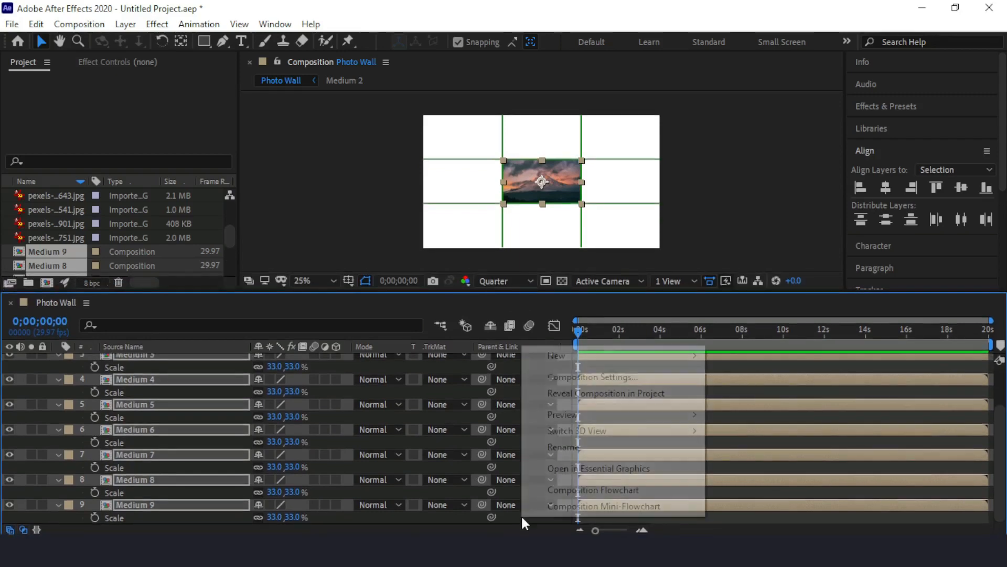
{"action": "mouse_move", "coordinate": [644, 359]}
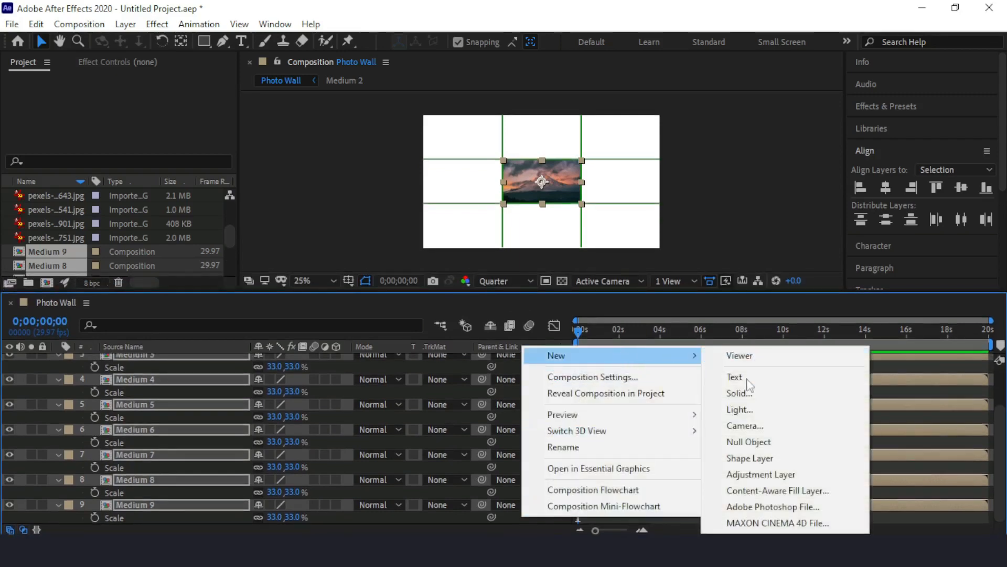
{"action": "left_click", "coordinate": [750, 440]}
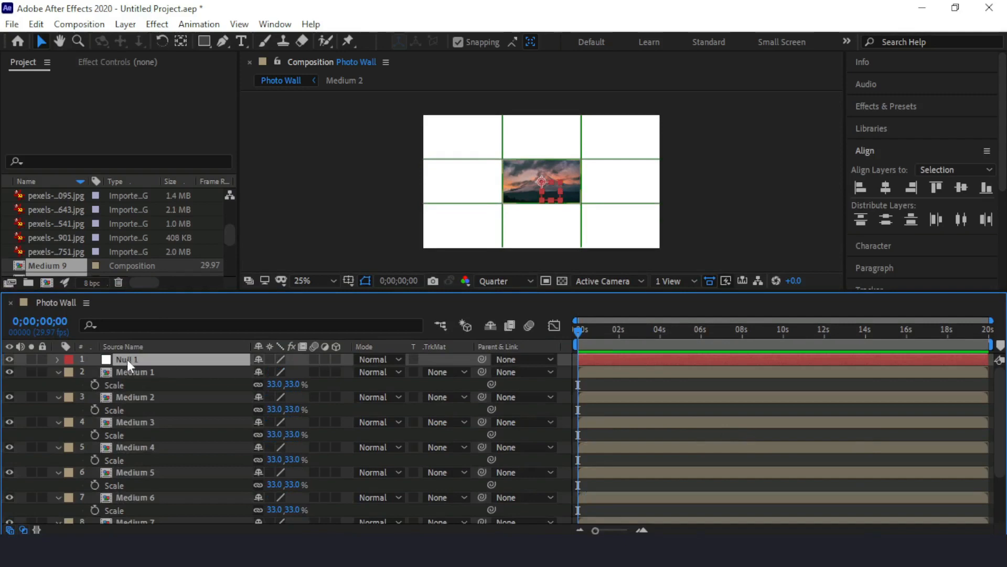
- Parent the layers Medium 1 through Medium 9 to the null object
{"action": "left_click", "coordinate": [136, 373]}
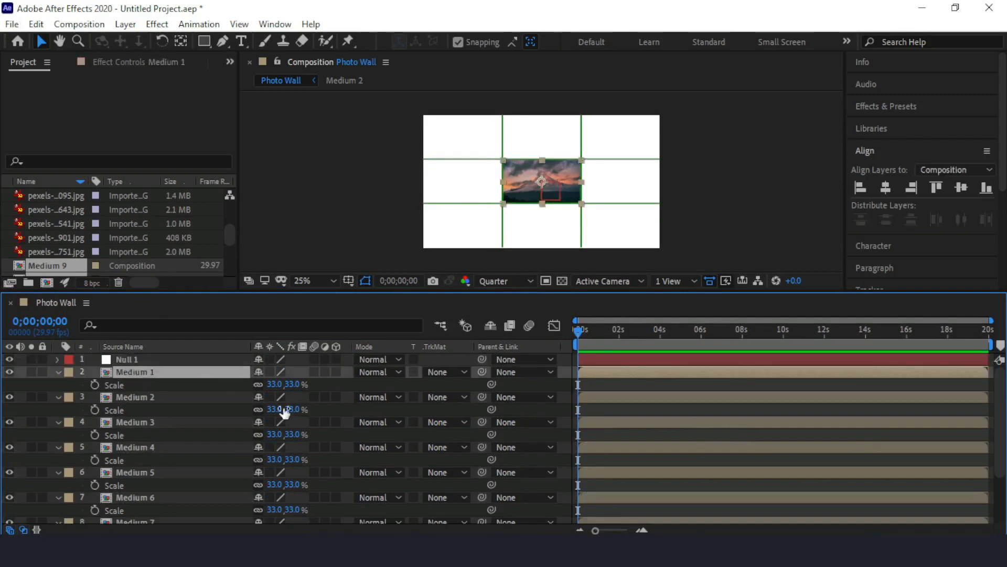
{"action": "scroll", "coordinate": [178, 490], "scroll_direction": "down", "scroll_amount": 3}
{"action": "left_click", "coordinate": [149, 501], "text": "shift"}
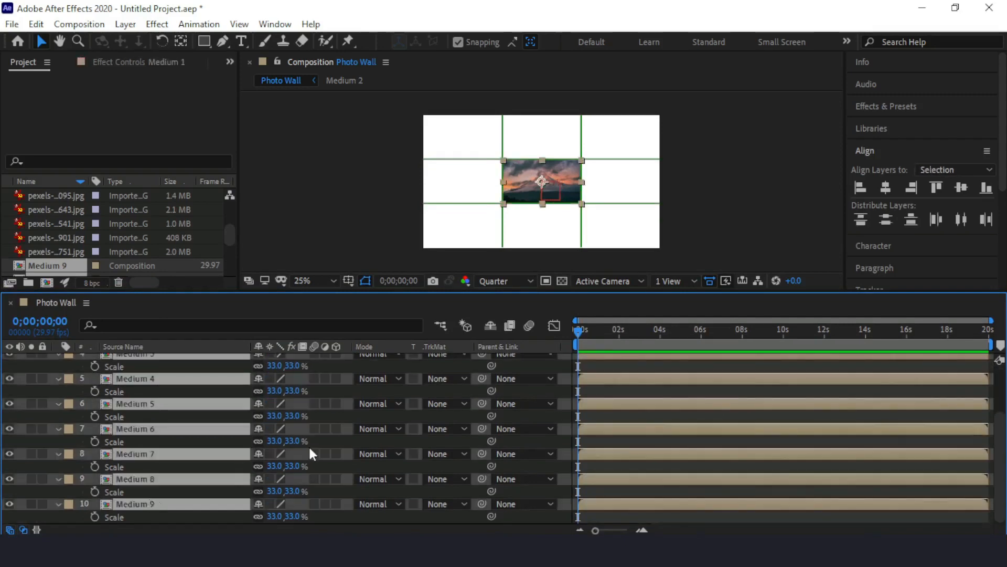
{"action": "scroll", "coordinate": [374, 416], "scroll_direction": "up", "scroll_amount": 3}
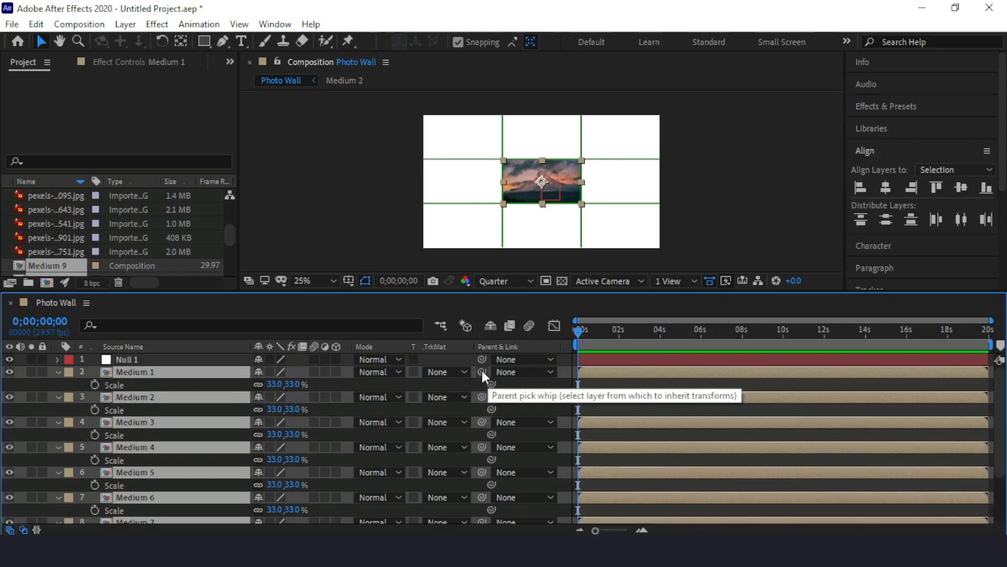
{"action": "left_click_drag", "start_coordinate": [483, 371], "coordinate": [128, 358]}
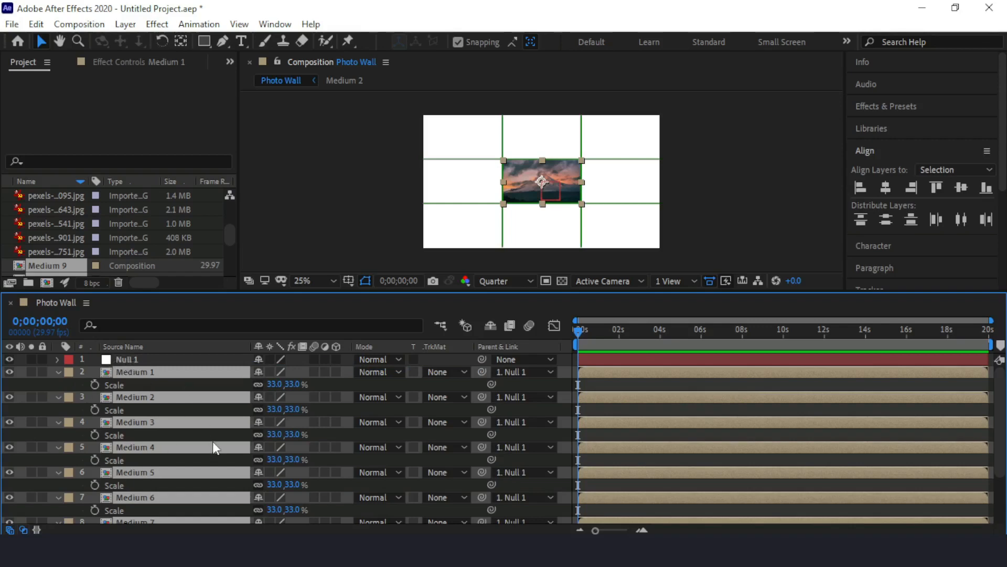
{"action": "left_click_drag", "start_coordinate": [551, 191], "coordinate": [572, 197]}
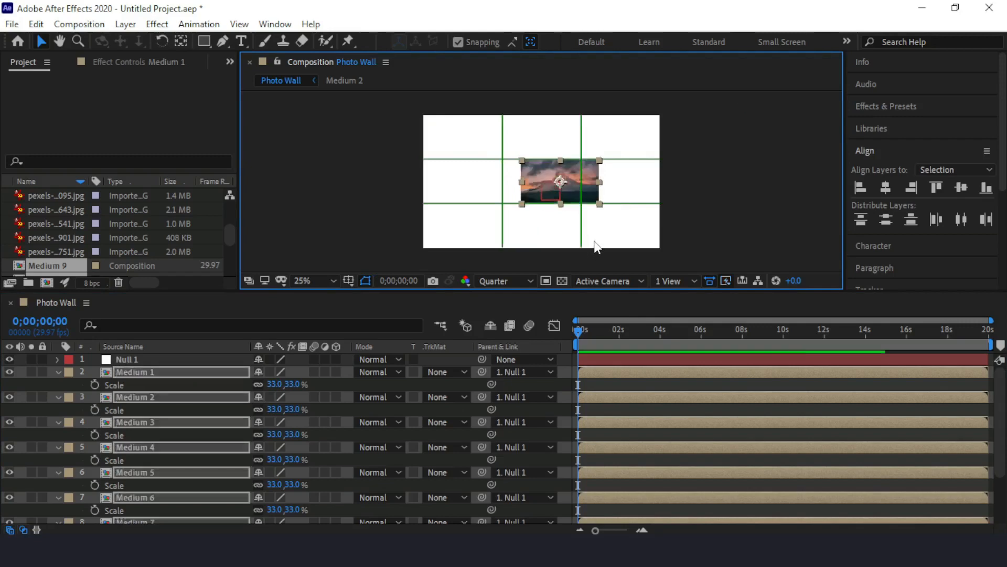
{"action": "key", "text": "ctrl+z"}
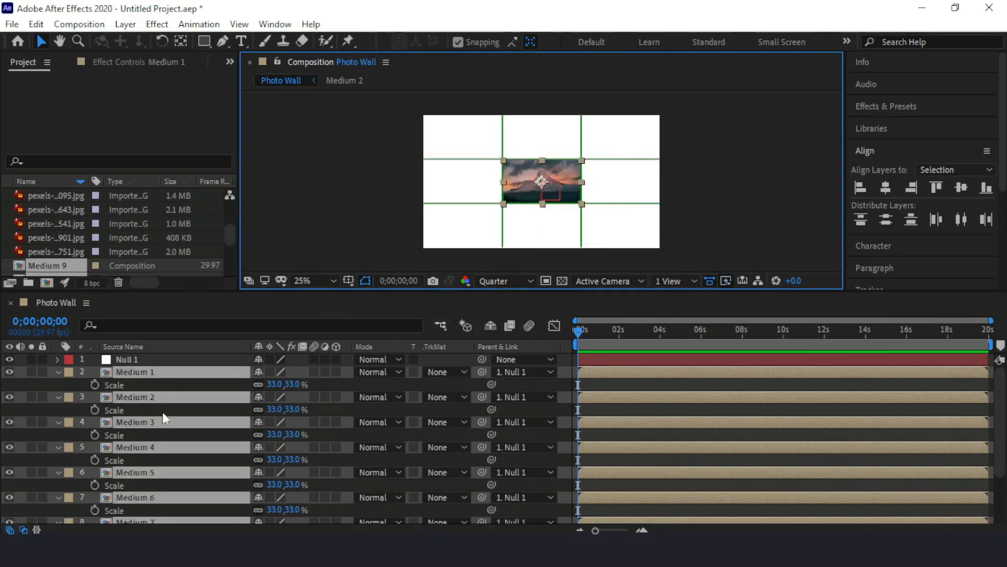
{"action": "left_click", "coordinate": [179, 373]}
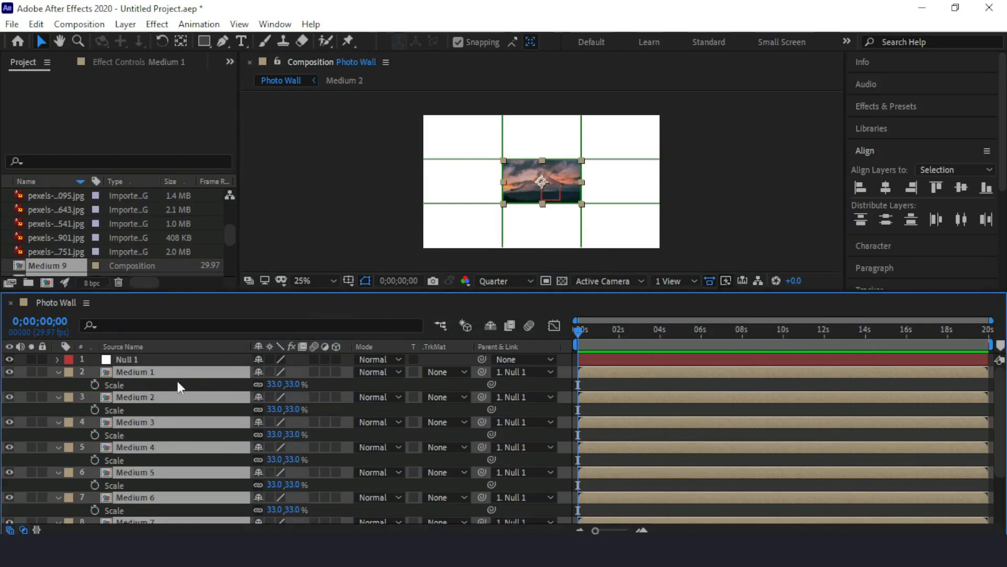
{"action": "scroll", "coordinate": [181, 385], "scroll_direction": "down", "scroll_amount": 3}
{"action": "left_click", "coordinate": [203, 515]}
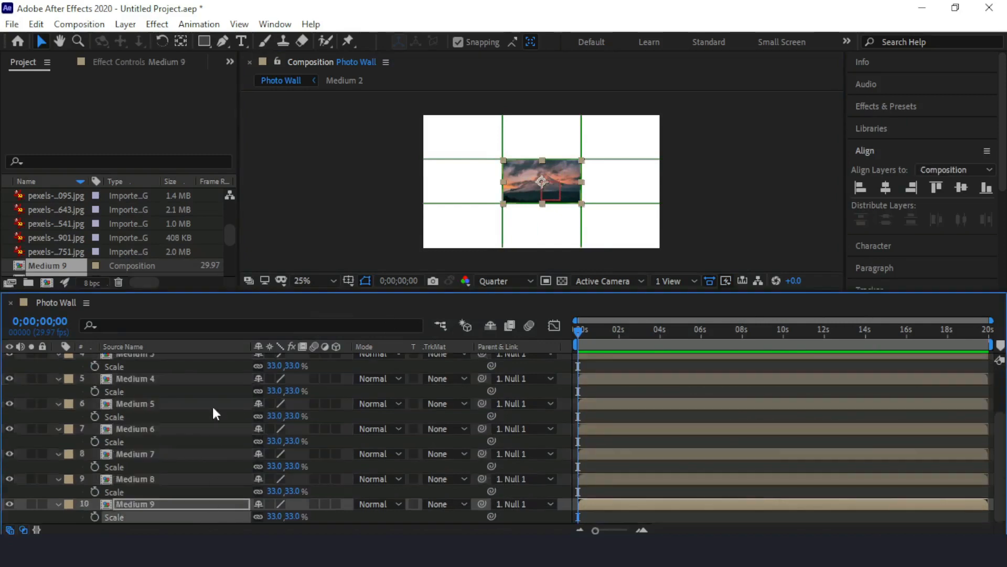
{"action": "scroll", "coordinate": [204, 406], "scroll_direction": "up", "scroll_amount": 3}
- Place Medium 1, Medium 2 and Medium 3 from top to bottom in the grid's left column
{"action": "left_click", "coordinate": [160, 372]}
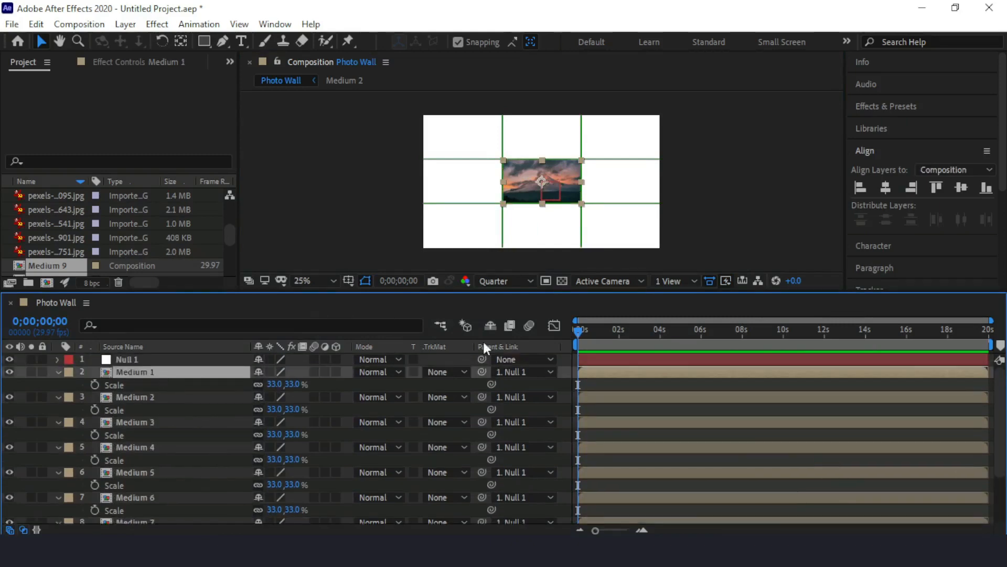
{"action": "left_click_drag", "start_coordinate": [523, 179], "coordinate": [457, 181]}
{"action": "key", "text": "ctrl+Down"}
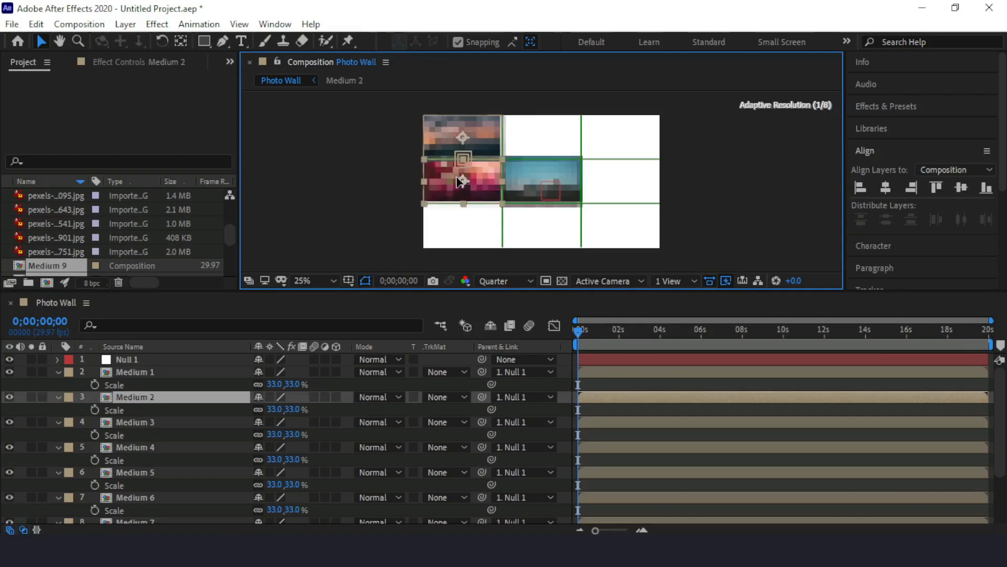
{"action": "left_click_drag", "start_coordinate": [529, 163], "coordinate": [452, 216]}
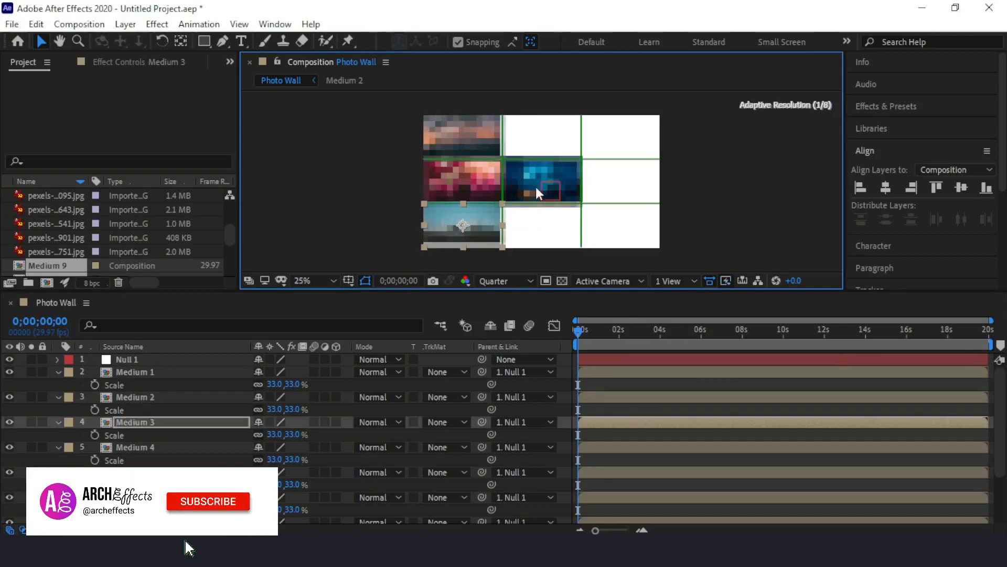
- Move Medium 4 to the grid's top-centre cell and Medium 5 to its top-right cell
{"action": "left_click_drag", "start_coordinate": [525, 169], "coordinate": [526, 128]}
{"action": "left_click", "coordinate": [522, 177]}
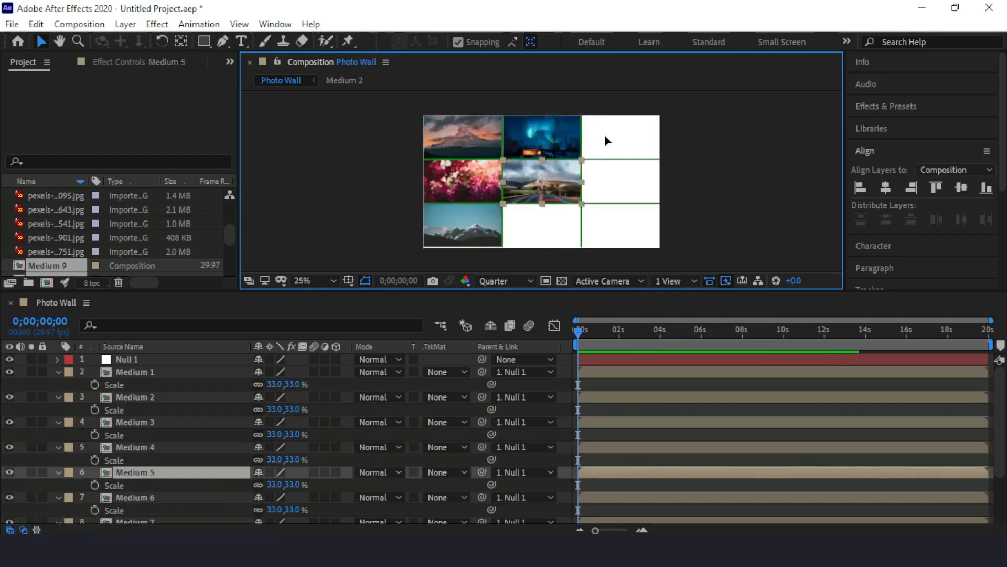
{"action": "left_click_drag", "start_coordinate": [605, 135], "coordinate": [604, 135]}
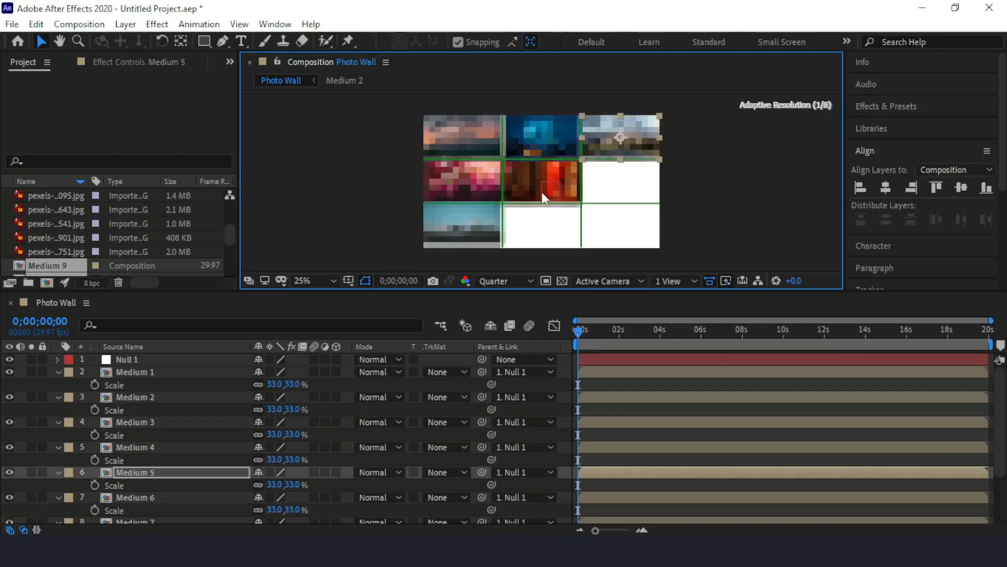
- Move Medium 6 to the grid's middle-right cell, Medium 7 to the bottom-right cell and Medium 8 to the bottom-centre cell
{"action": "left_click_drag", "start_coordinate": [519, 182], "coordinate": [598, 179]}
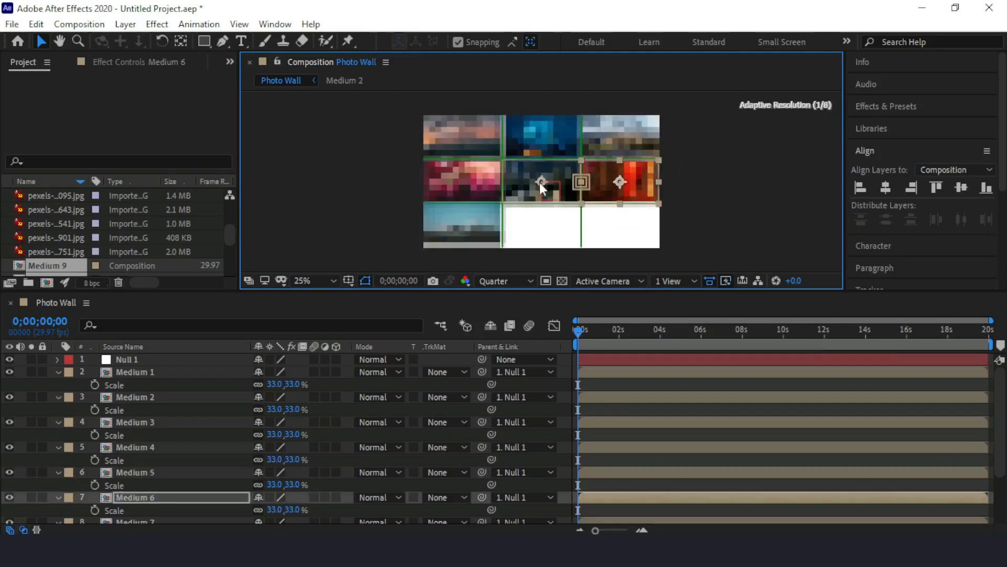
{"action": "mouse_move", "coordinate": [593, 216]}
{"action": "left_mouse_down"}
{"action": "mouse_move", "coordinate": [601, 231]}
{"action": "mouse_move", "coordinate": [598, 223]}
{"action": "left_mouse_up"}
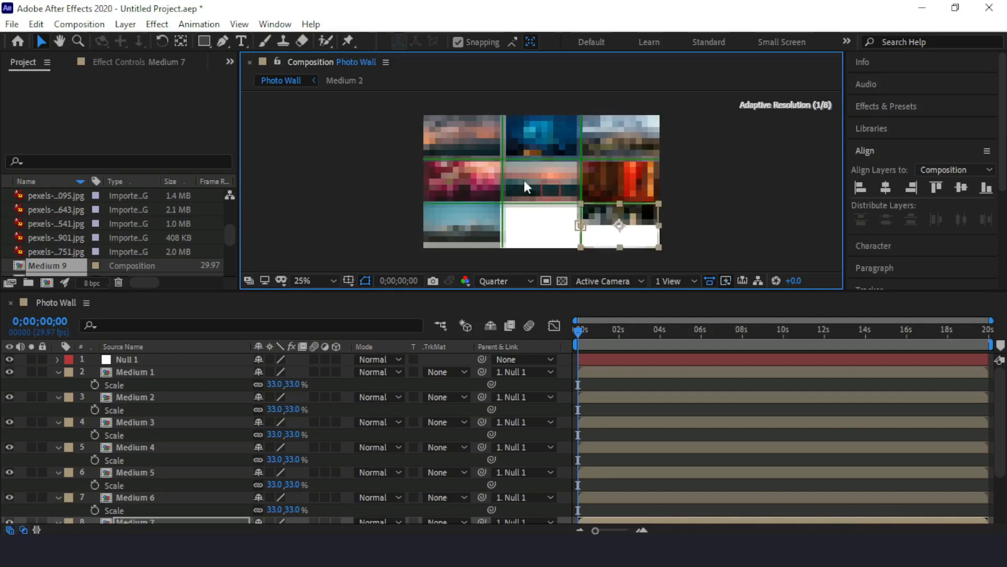
{"action": "left_click_drag", "start_coordinate": [524, 178], "coordinate": [521, 234]}
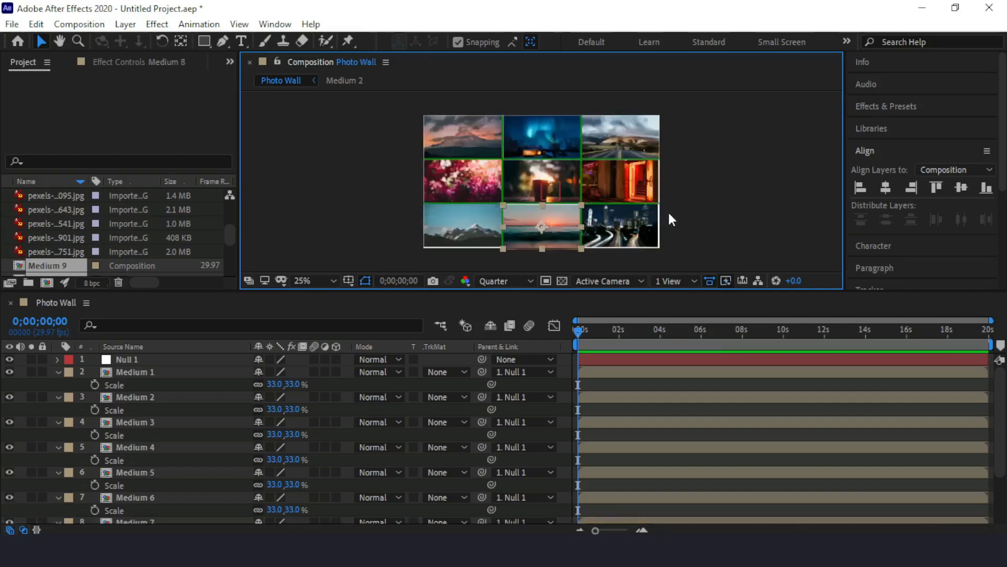
- Nudge the mountain photo layer Medium 3 down to align it with the edges of its bottom-left grid cell
{"action": "scroll", "coordinate": [387, 244], "scroll_direction": "up", "scroll_amount": 2}
{"action": "scroll", "coordinate": [511, 150], "scroll_direction": "down", "scroll_amount": 2}
{"action": "scroll", "coordinate": [425, 254], "scroll_direction": "up", "scroll_amount": 2}
{"action": "scroll", "coordinate": [415, 235], "scroll_direction": "down", "scroll_amount": 2}
{"action": "scroll", "coordinate": [413, 244], "scroll_direction": "up", "scroll_amount": 2}
{"action": "scroll", "coordinate": [414, 238], "scroll_direction": "down", "scroll_amount": 2}
{"action": "scroll", "coordinate": [459, 230], "scroll_direction": "up", "scroll_amount": 2}
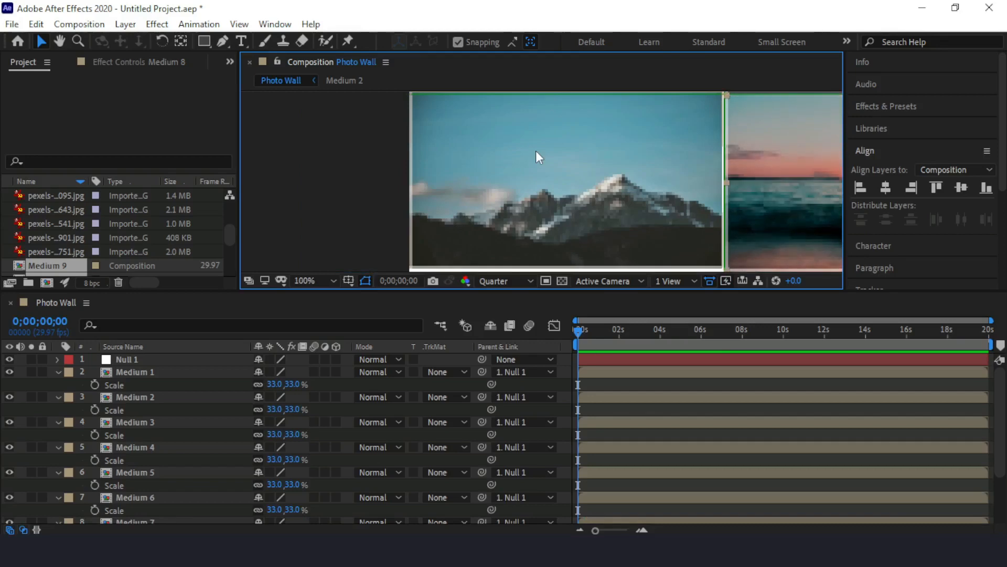
{"action": "left_click", "coordinate": [625, 169]}
{"action": "key", "text": "Down"}
{"action": "key", "text": "Down"}
{"action": "key", "text": "Down"}
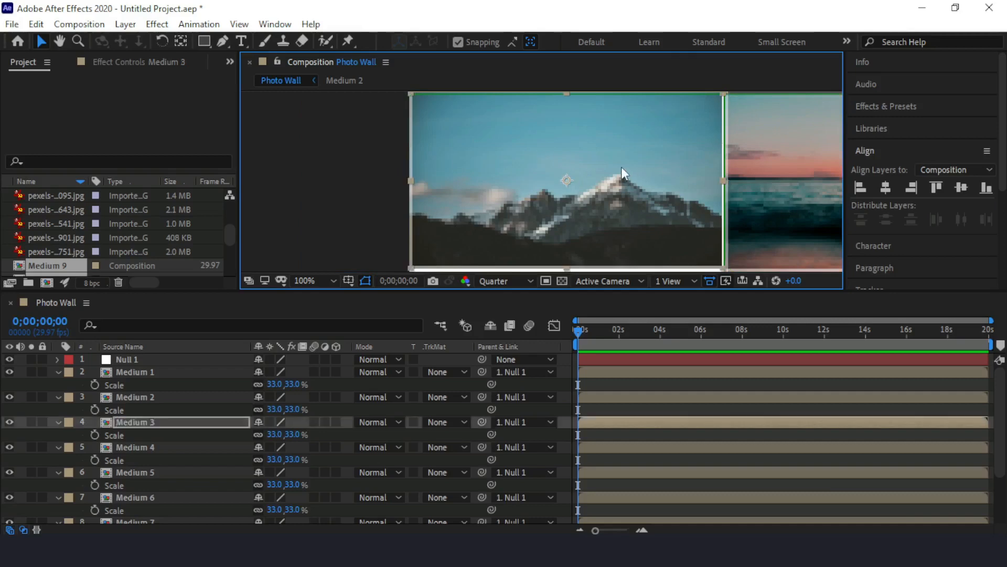
{"action": "key", "text": "Down"}
{"action": "key", "text": "Down"}
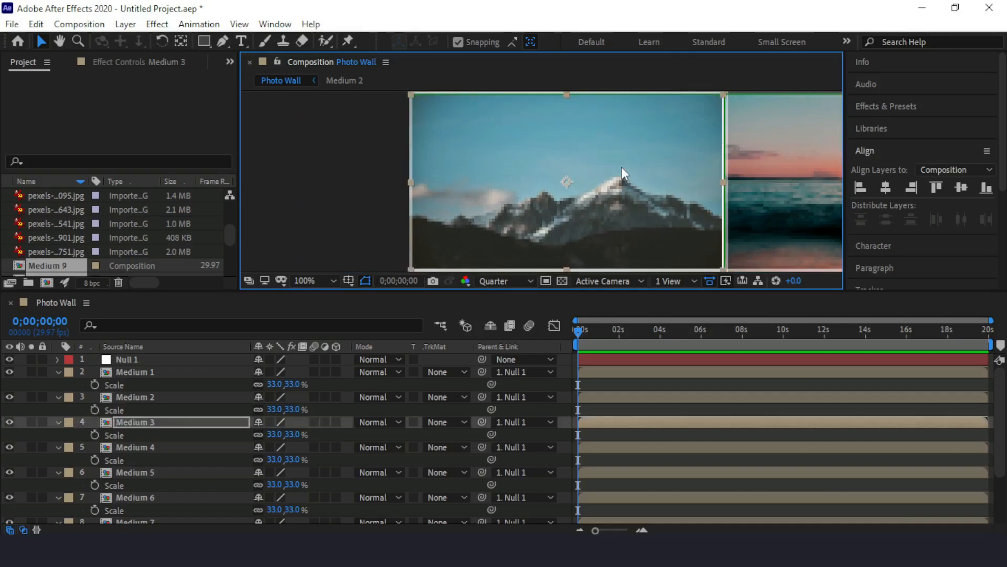
{"action": "key", "text": "Right"}
{"action": "key", "text": "Right"}
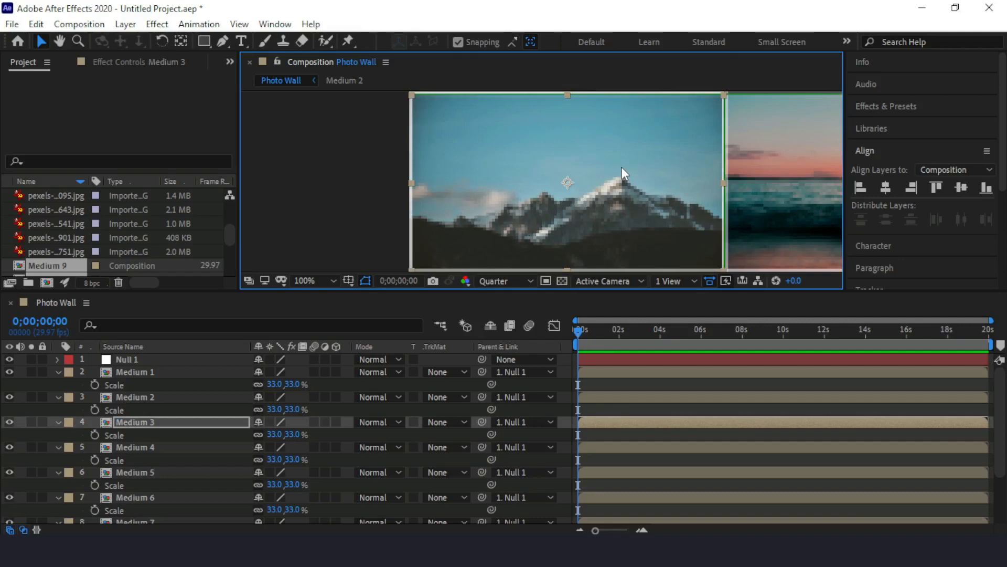
{"action": "key", "text": "Left"}
{"action": "key", "text": "Left"}
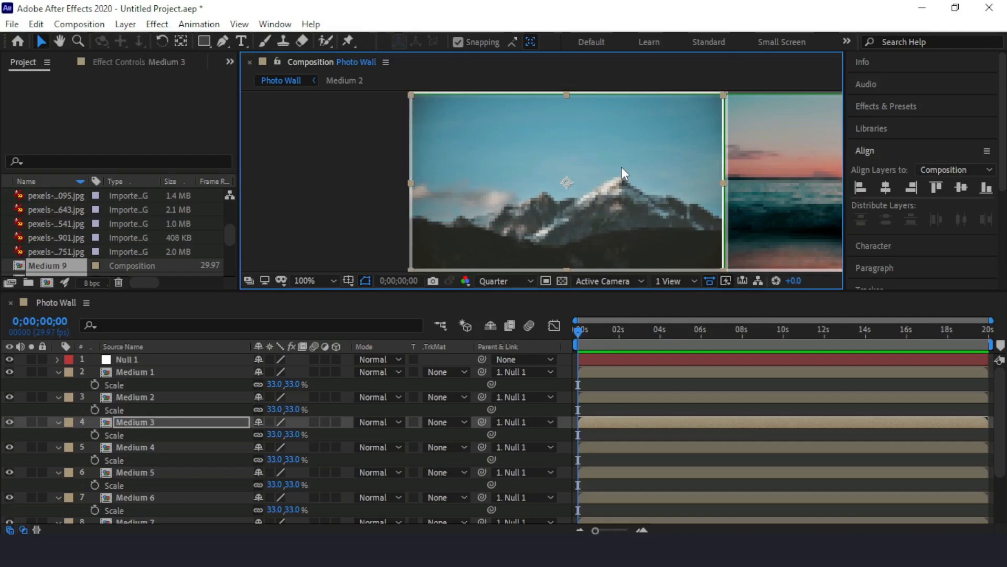
{"action": "key", "text": "comma"}
{"action": "key", "text": "comma"}
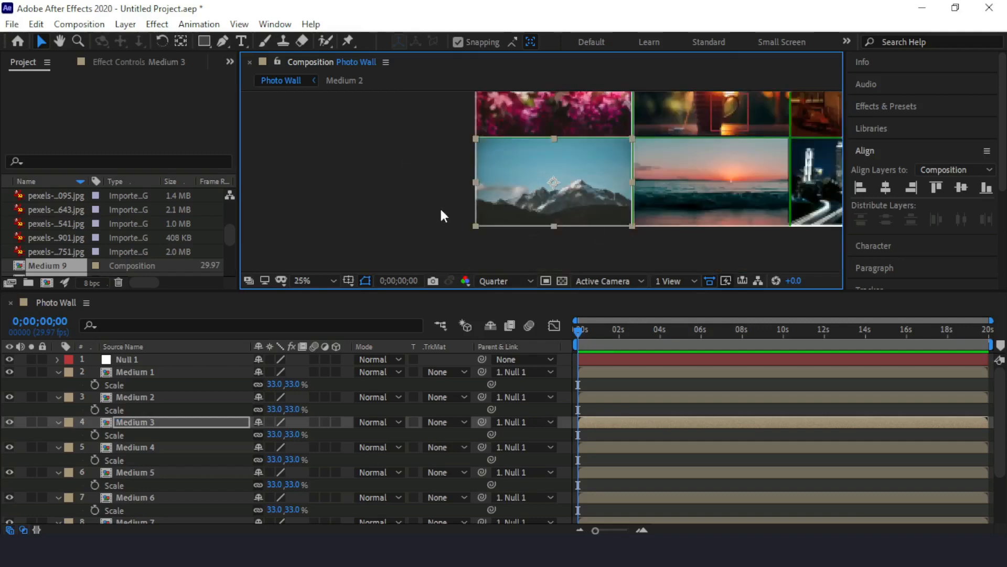
{"action": "scroll", "coordinate": [771, 177], "scroll_direction": "up", "scroll_amount": 1}
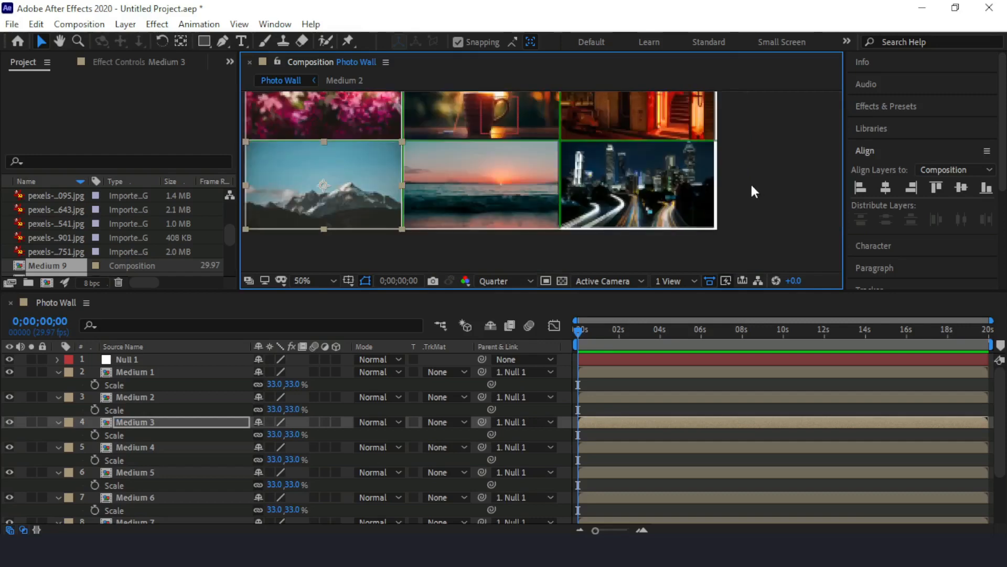
- Nudge the city skyline layer Medium 7 a few pixels right to align it with the edges of its bottom-right grid cell
{"action": "scroll", "coordinate": [750, 181], "scroll_direction": "up", "scroll_amount": 1}
{"action": "left_click", "coordinate": [533, 192]}
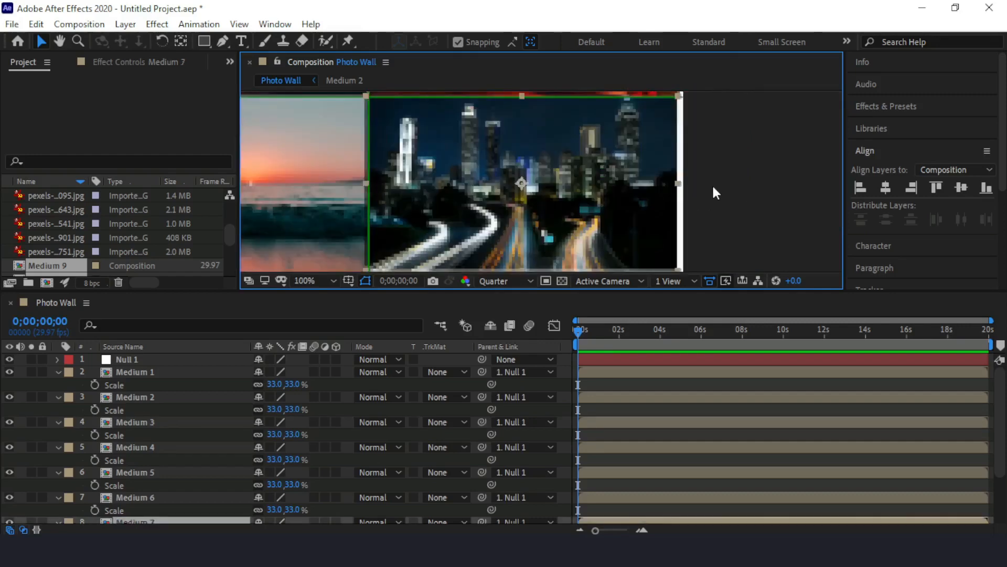
{"action": "key", "text": "Right"}
{"action": "key", "text": "Right"}
{"action": "key", "text": "Right"}
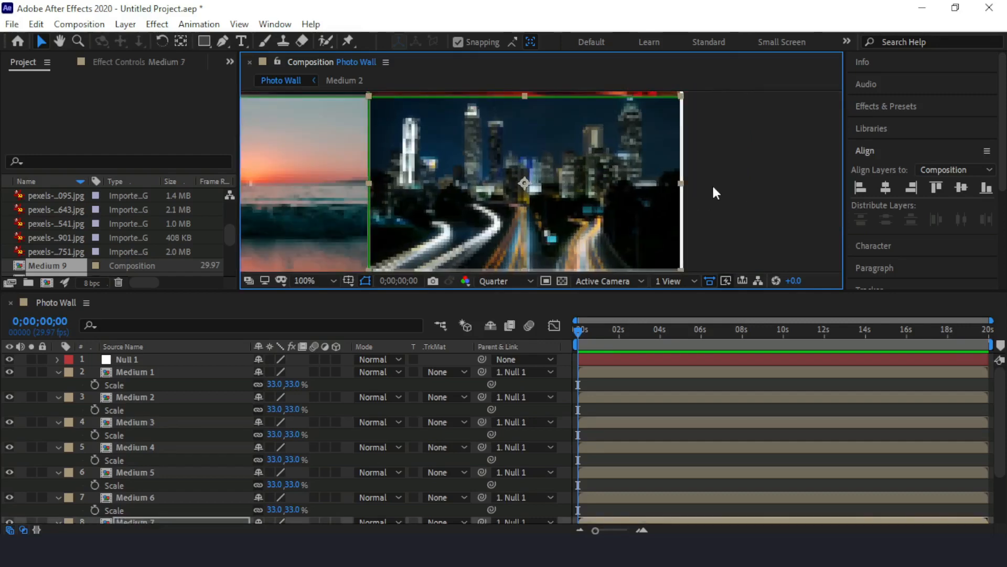
{"action": "key", "text": "Right"}
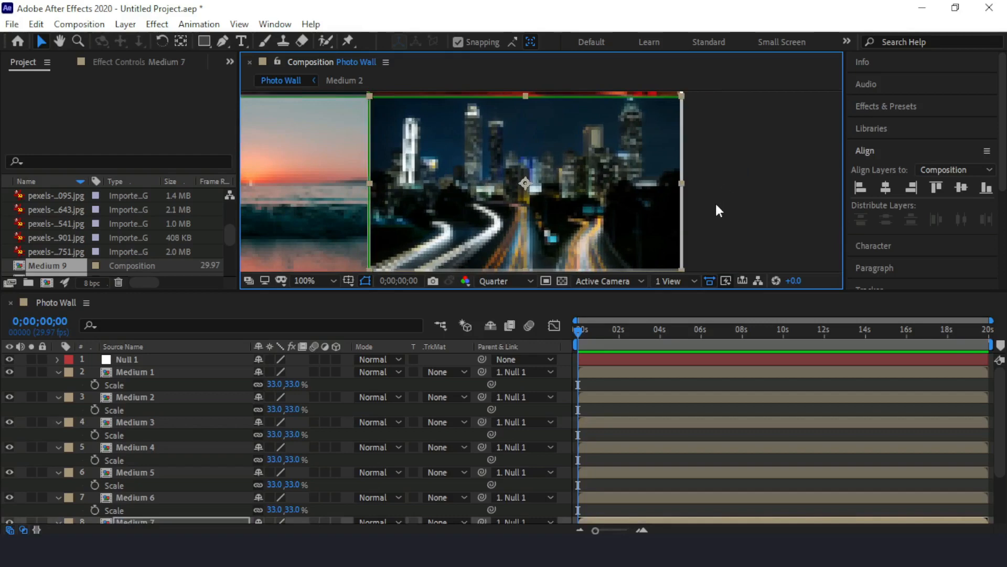
- Nudge the red doorway layer Medium 6 a few pixels right to align it with its middle-right grid cell
{"action": "scroll", "coordinate": [715, 210], "scroll_direction": "down", "scroll_amount": 2}
{"action": "scroll", "coordinate": [570, 115], "scroll_direction": "up", "scroll_amount": 1}
{"action": "scroll", "coordinate": [571, 130], "scroll_direction": "up", "scroll_amount": 1}
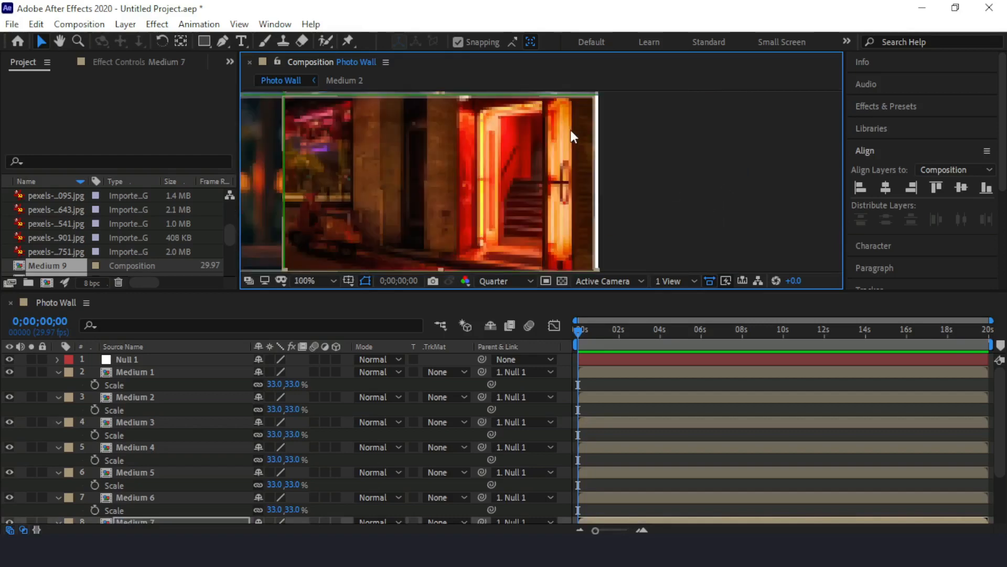
{"action": "left_click", "coordinate": [515, 184]}
{"action": "key", "text": "Right"}
{"action": "key", "text": "Right"}
{"action": "key", "text": "Right"}
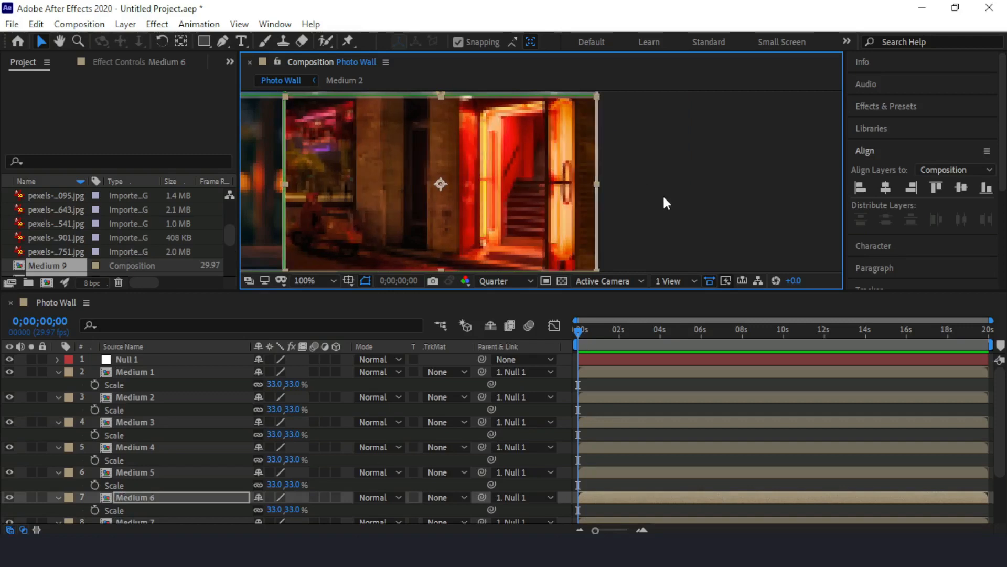
- Nudge the aurora layer Medium 4 a few pixels left towards Medium 1 in the top-centre grid cell
{"action": "scroll", "coordinate": [665, 194], "scroll_direction": "down", "scroll_amount": 2}
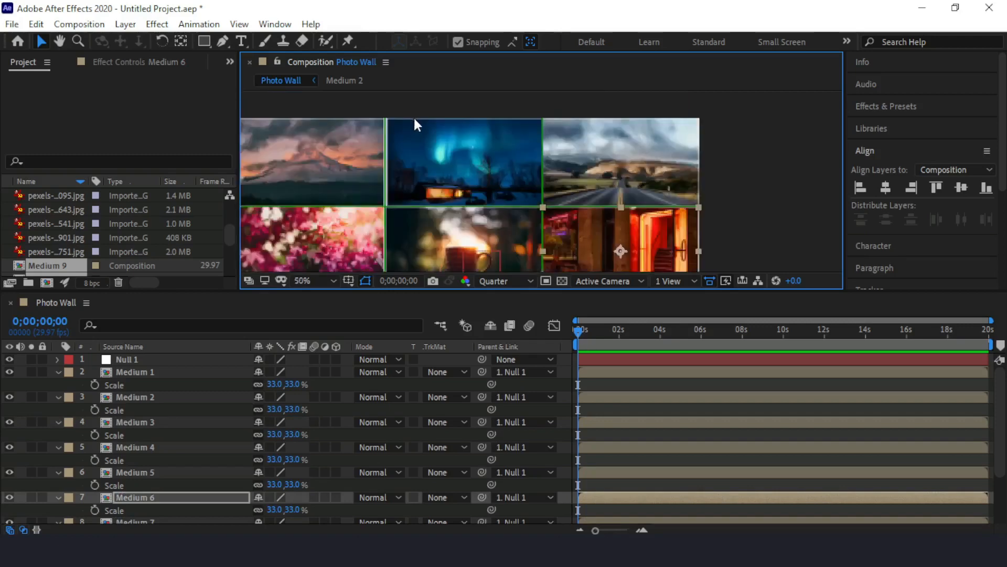
{"action": "scroll", "coordinate": [412, 121], "scroll_direction": "up", "scroll_amount": 1}
{"action": "left_click", "coordinate": [451, 167]}
{"action": "key", "text": "Left"}
{"action": "key", "text": "Left"}
{"action": "key", "text": "Left"}
{"action": "key", "text": "Left"}
{"action": "key", "text": "Left"}
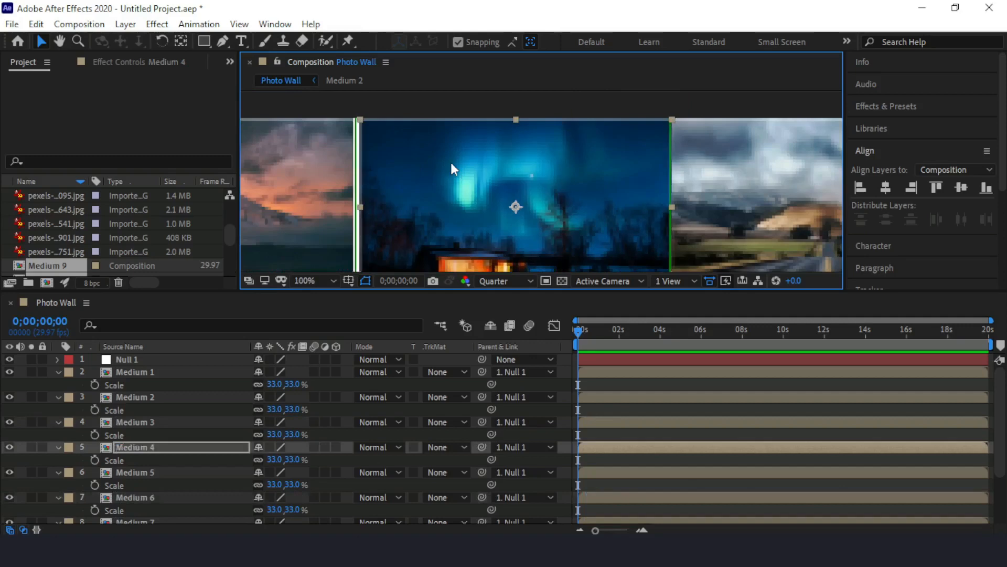
- Examine the edge between Medium 1 and Medium 4 against the grid line, and the alignment of the whole photo wall
{"action": "left_click", "coordinate": [283, 165]}
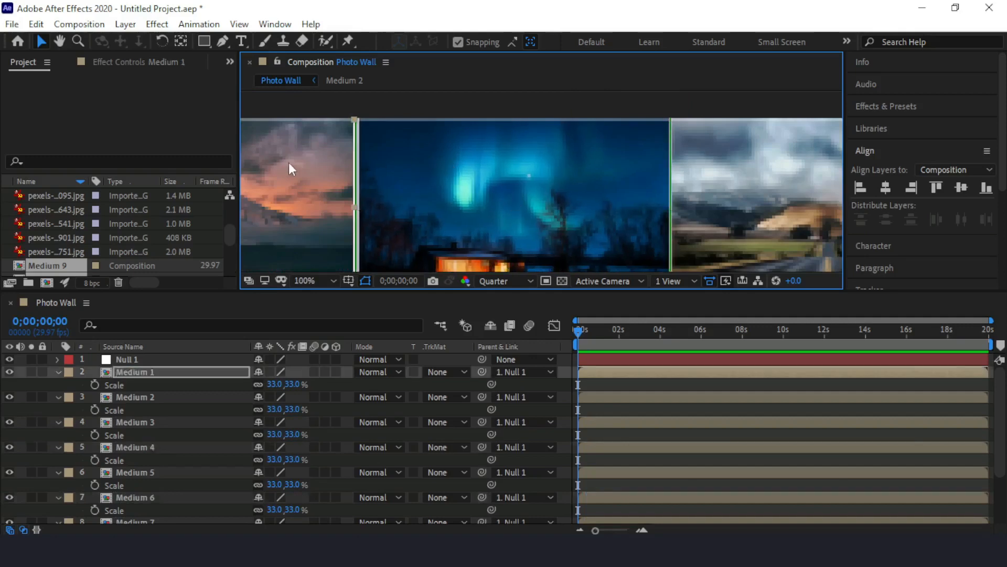
{"action": "key", "text": "ctrl+shift+a"}
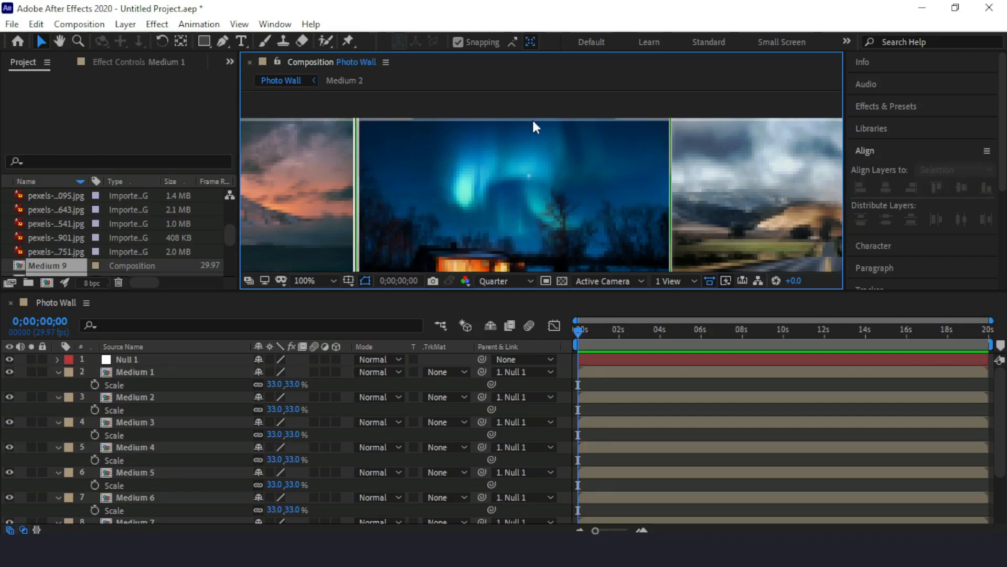
{"action": "left_click", "coordinate": [357, 159]}
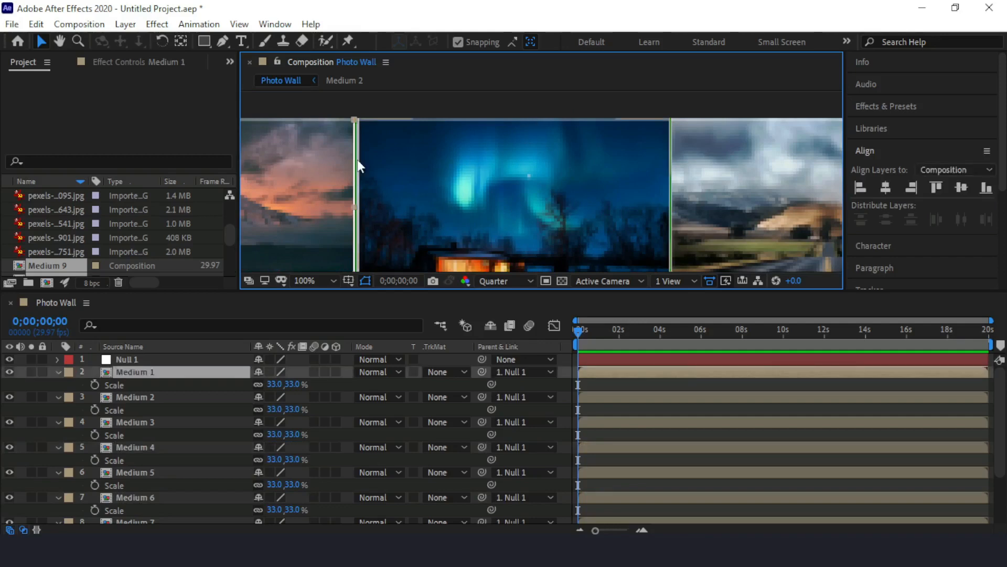
{"action": "key", "text": "Return"}
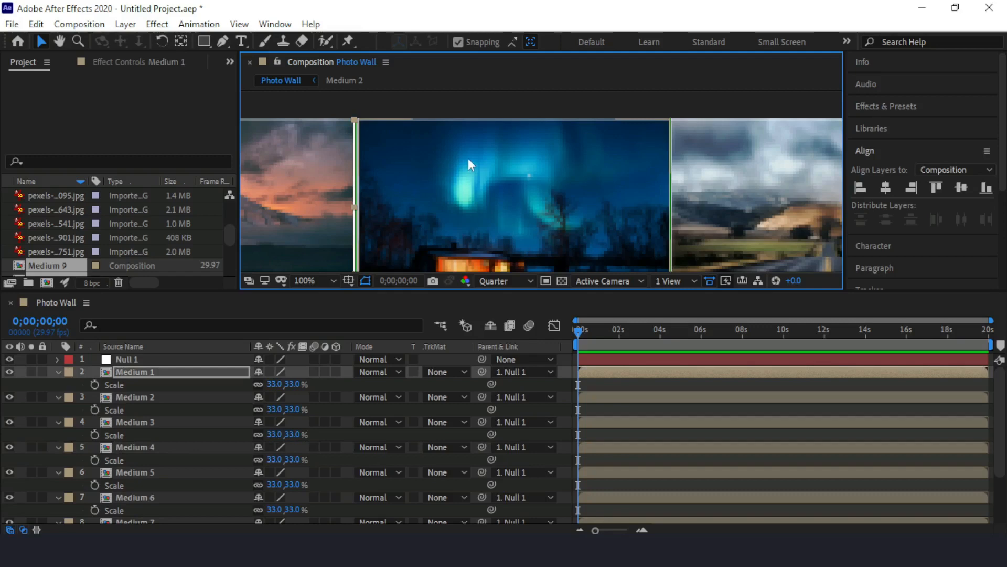
{"action": "scroll", "coordinate": [468, 157], "scroll_direction": "down", "scroll_amount": 3}
{"action": "scroll", "coordinate": [520, 241], "scroll_direction": "up", "scroll_amount": 2}
{"action": "scroll", "coordinate": [443, 169], "scroll_direction": "up", "scroll_amount": 2}
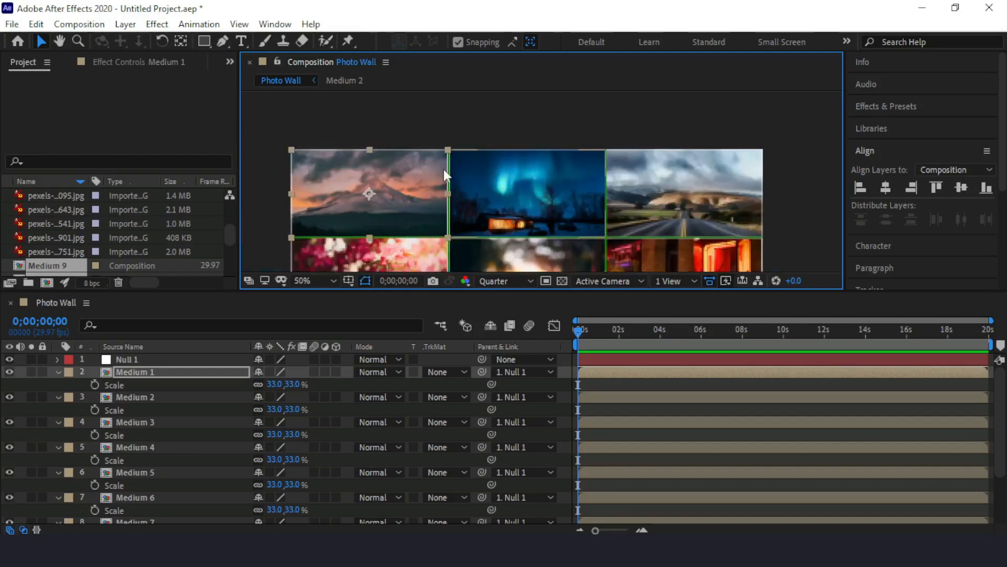
{"action": "scroll", "coordinate": [443, 171], "scroll_direction": "down", "scroll_amount": 6}
{"action": "scroll", "coordinate": [530, 229], "scroll_direction": "up", "scroll_amount": 2}
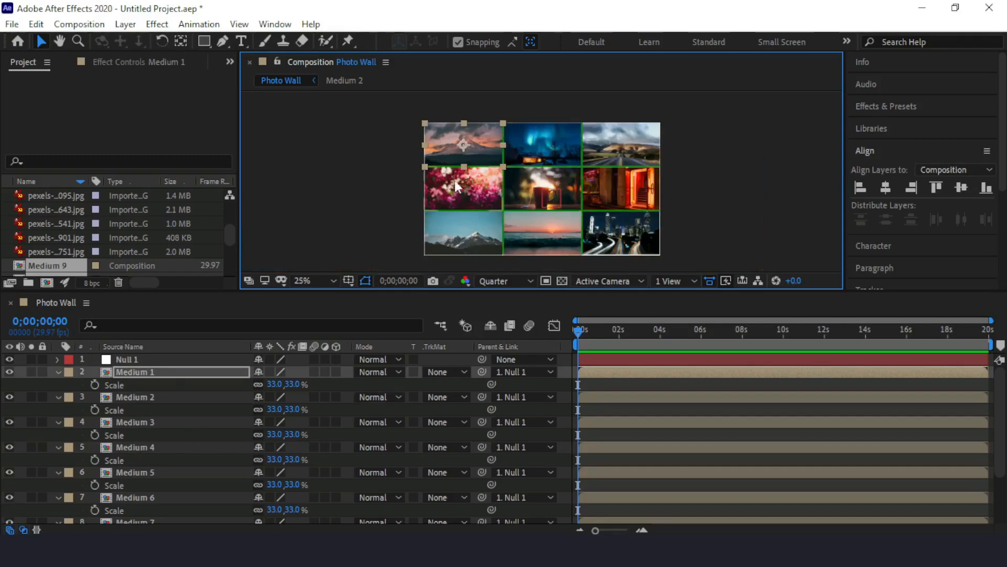
- Try moving Null 1 to shift all the parented photos together, and undo the move
{"action": "left_click", "coordinate": [130, 359]}
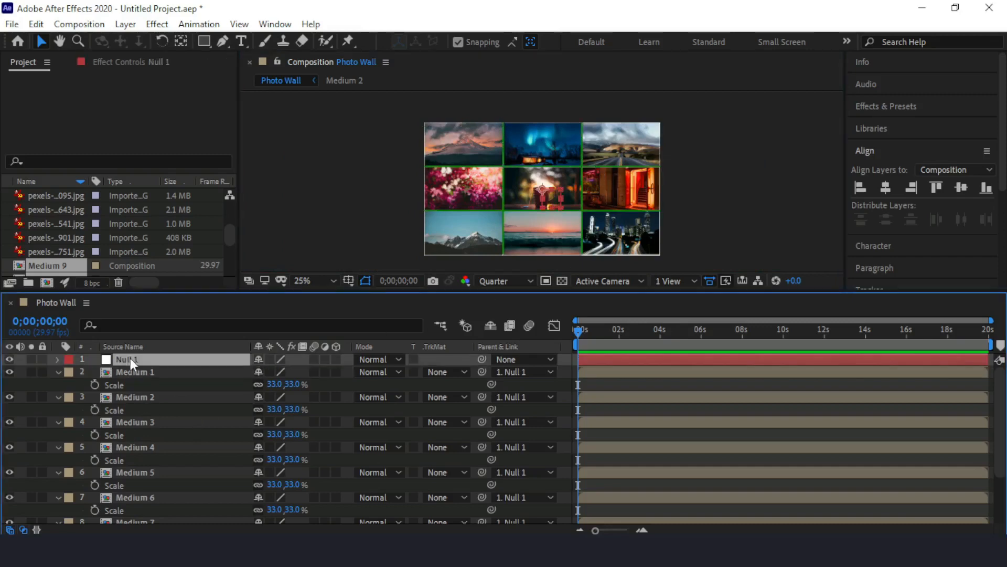
{"action": "left_click_drag", "start_coordinate": [552, 193], "coordinate": [513, 197]}
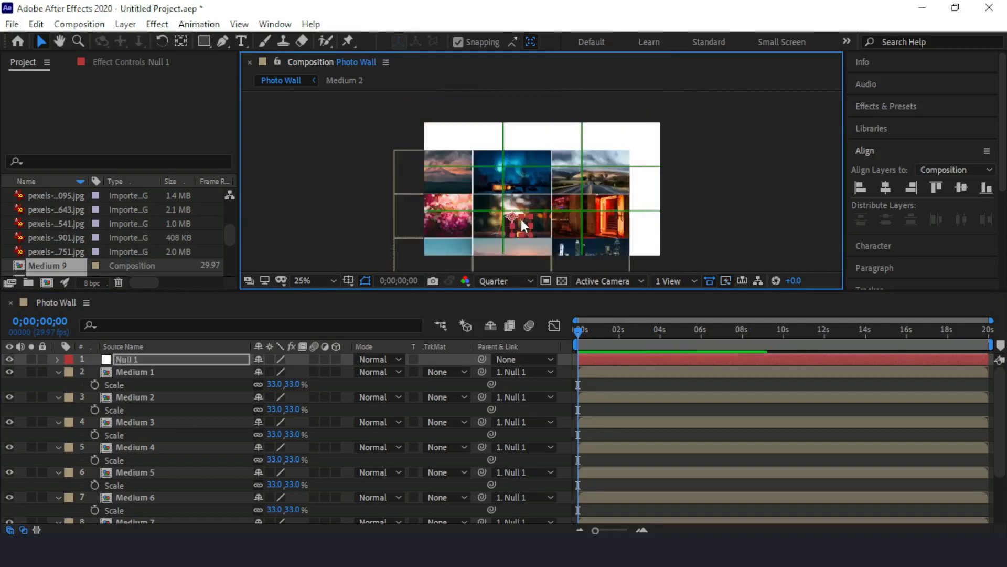
{"action": "key", "text": "ctrl+z"}
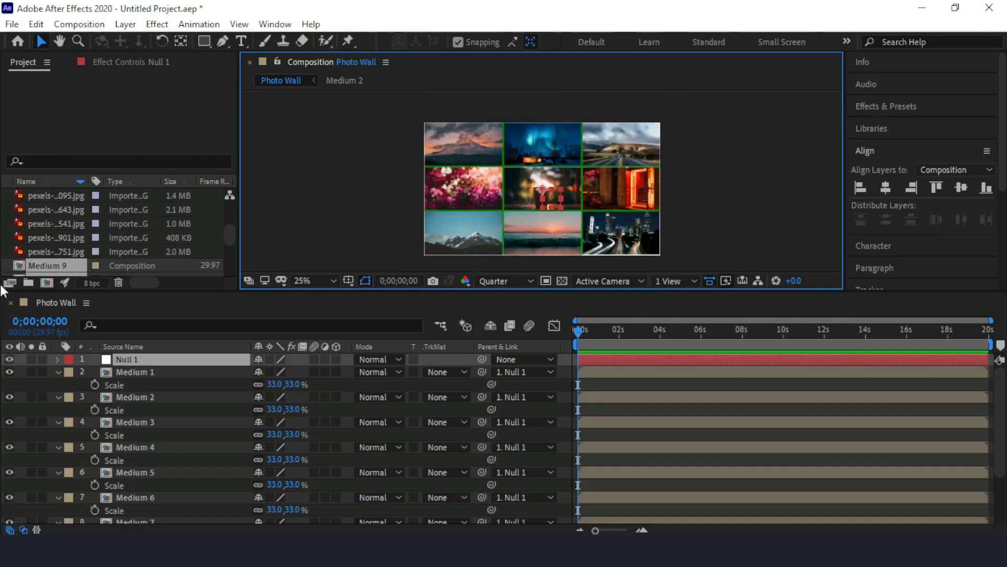
- Reveal the Position, Scale and Rotation properties of Null 1 in the timeline
{"action": "left_click", "coordinate": [131, 357]}
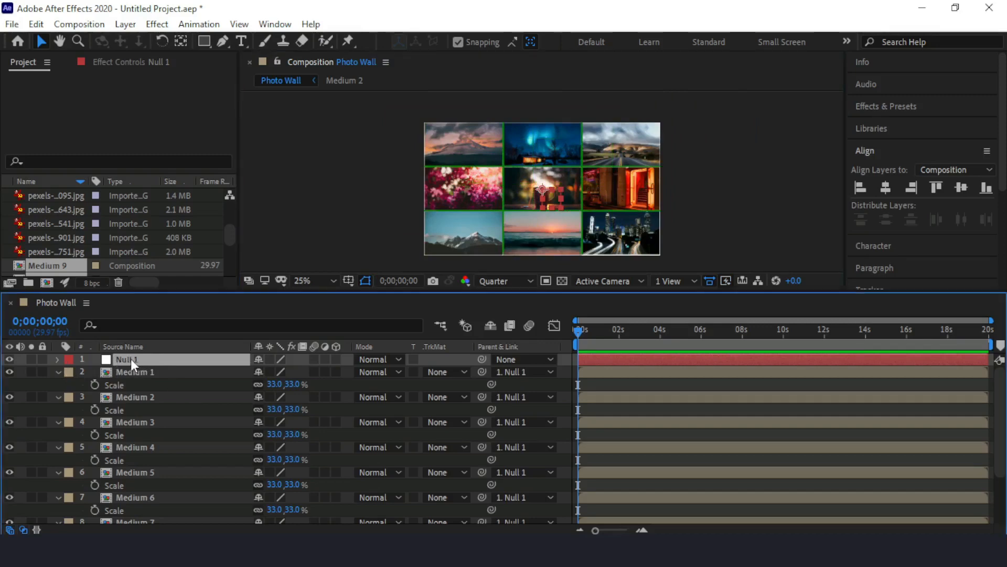
{"action": "key", "text": "p"}
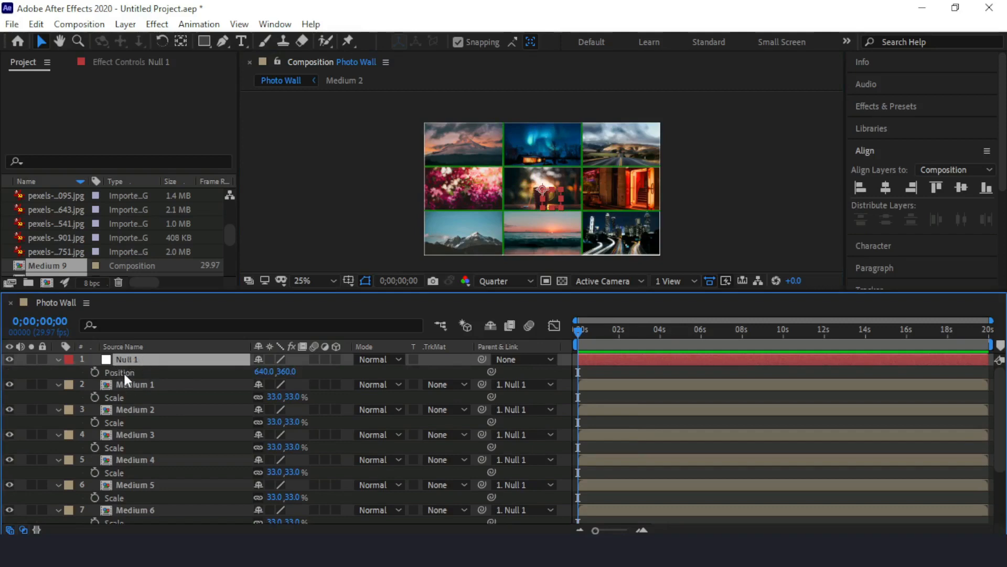
{"action": "left_click", "coordinate": [123, 372]}
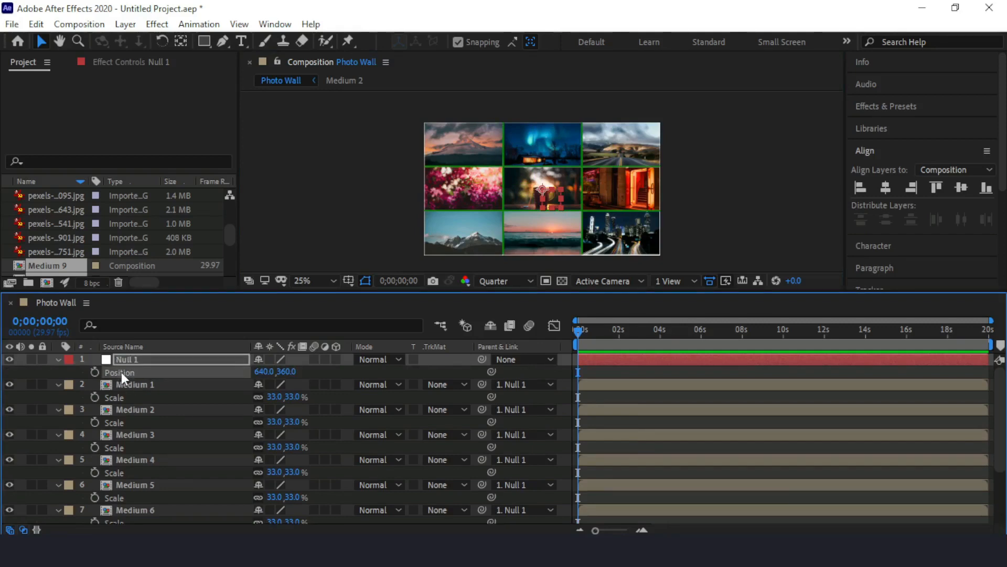
{"action": "key", "text": "shift+s"}
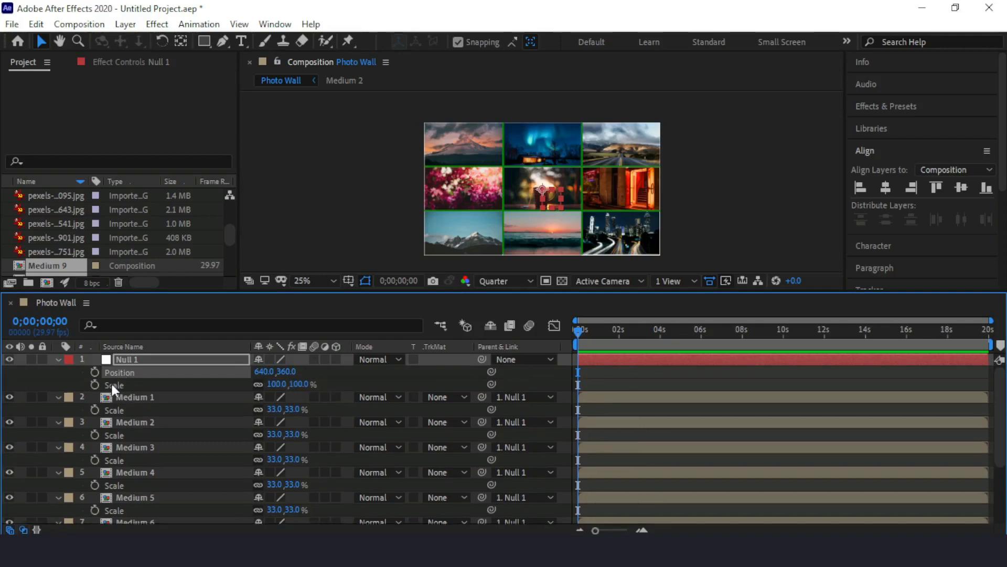
{"action": "key", "text": "shift+r"}
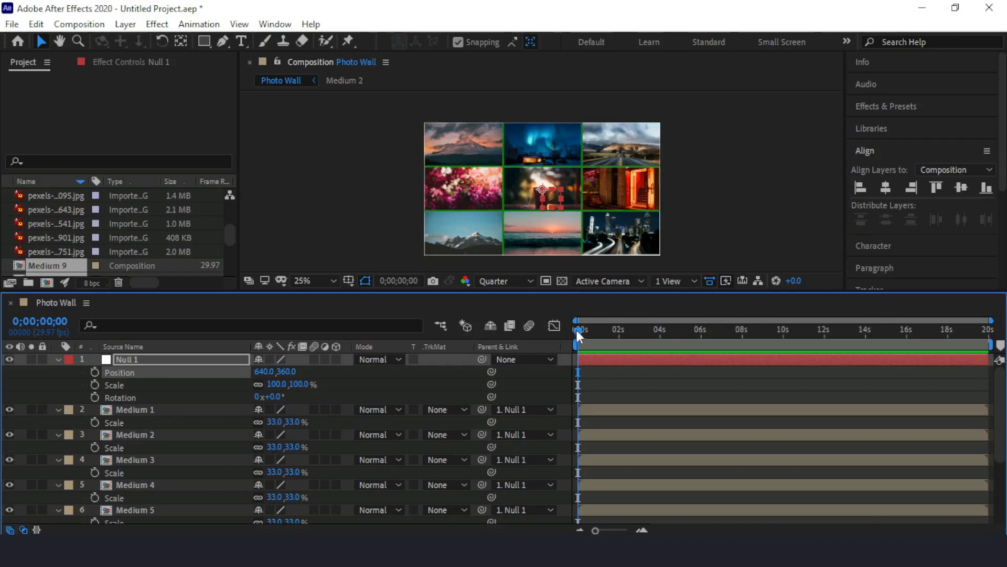
- At 0;00;01;00, move Null 1 down-right to about 1048, 556 and set its scale to 305%
{"action": "left_click_drag", "start_coordinate": [578, 329], "coordinate": [599, 330]}
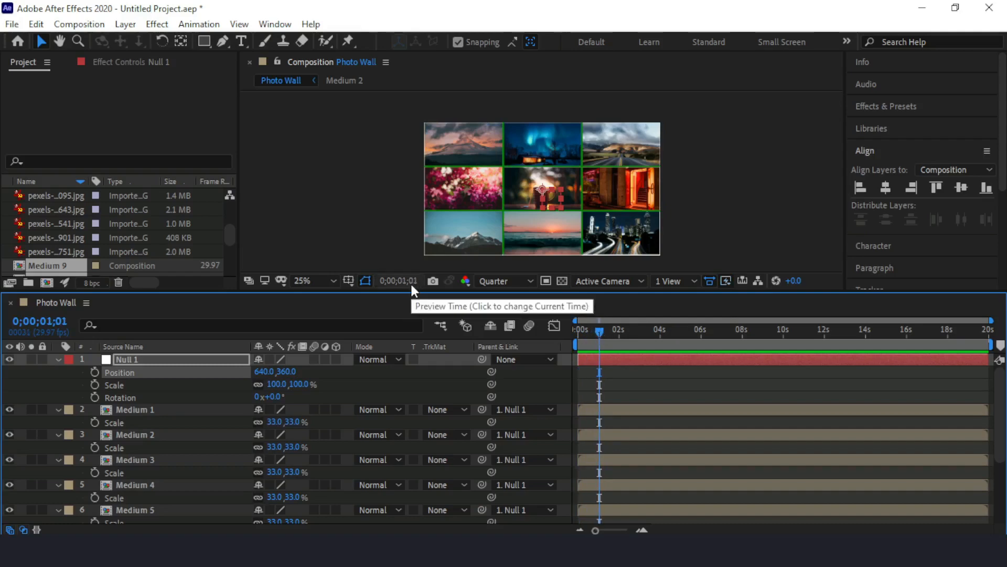
{"action": "key", "text": "Page_Up"}
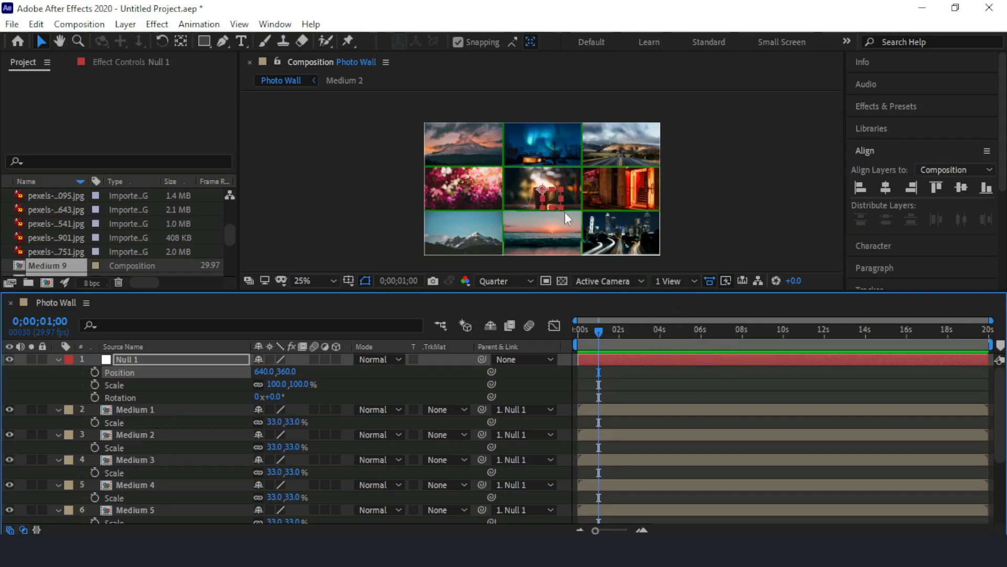
{"action": "left_click_drag", "start_coordinate": [553, 198], "coordinate": [632, 234]}
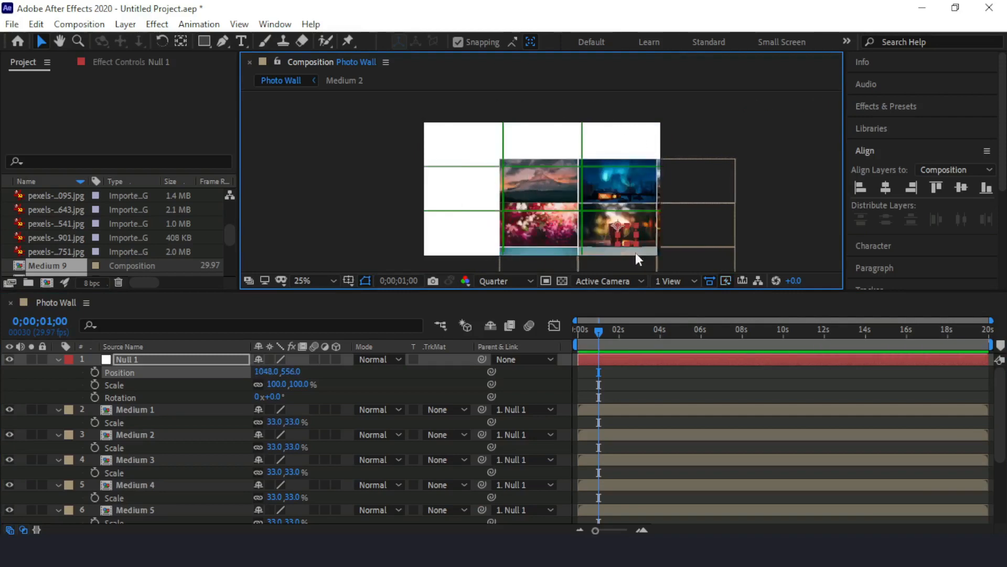
{"action": "left_click", "coordinate": [295, 384]}
{"action": "type", "text": "305"}
{"action": "left_click", "coordinate": [453, 381]}
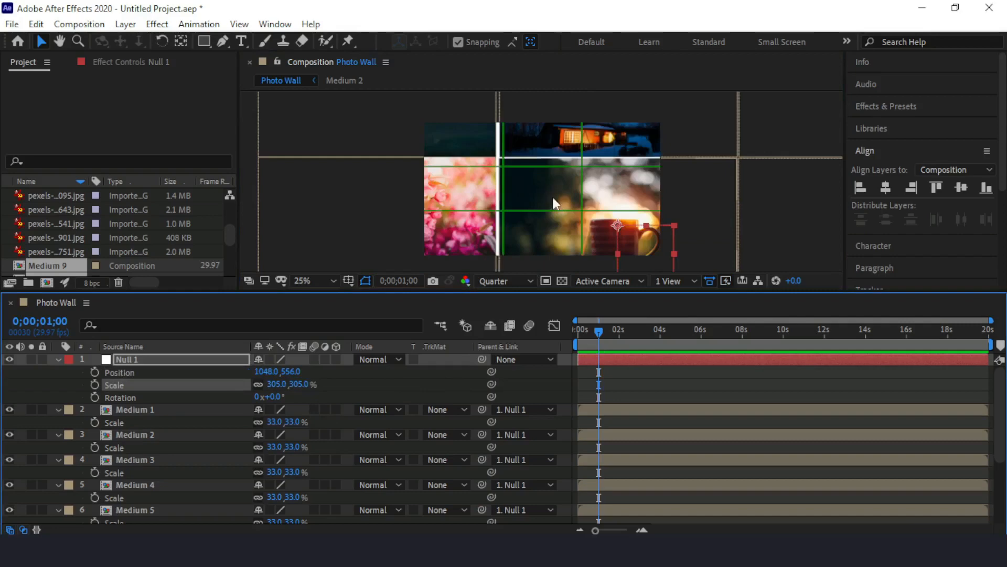
- Move Null 1 to about 1936, 1092 so that the pink mountain photo Medium 1 fills the composition frame
{"action": "left_click_drag", "start_coordinate": [616, 223], "coordinate": [692, 262]}
{"action": "left_click_drag", "start_coordinate": [748, 294], "coordinate": [749, 295]}
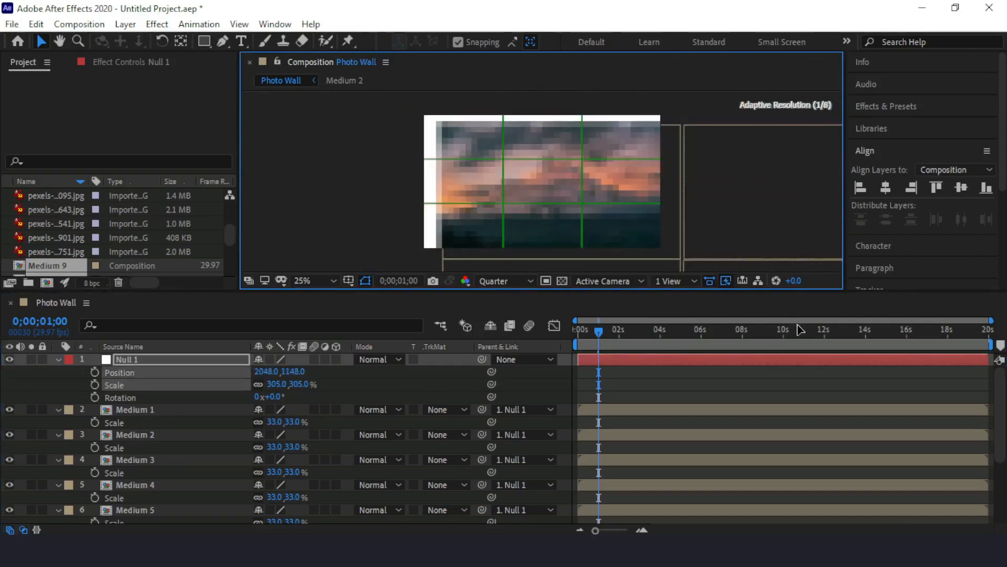
{"action": "left_click_drag", "start_coordinate": [788, 326], "coordinate": [754, 318]}
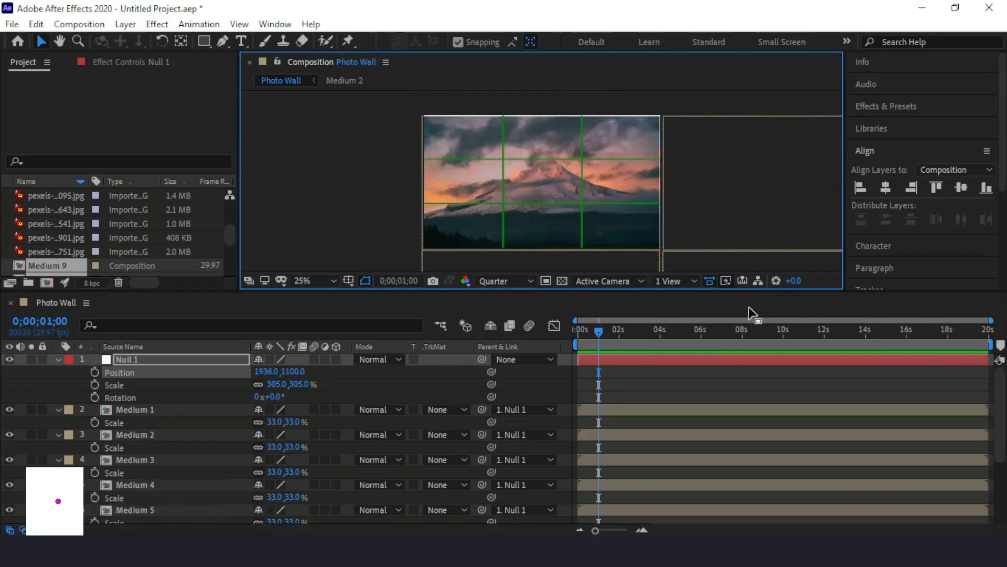
{"action": "key", "text": "Up"}
{"action": "key", "text": "Up"}
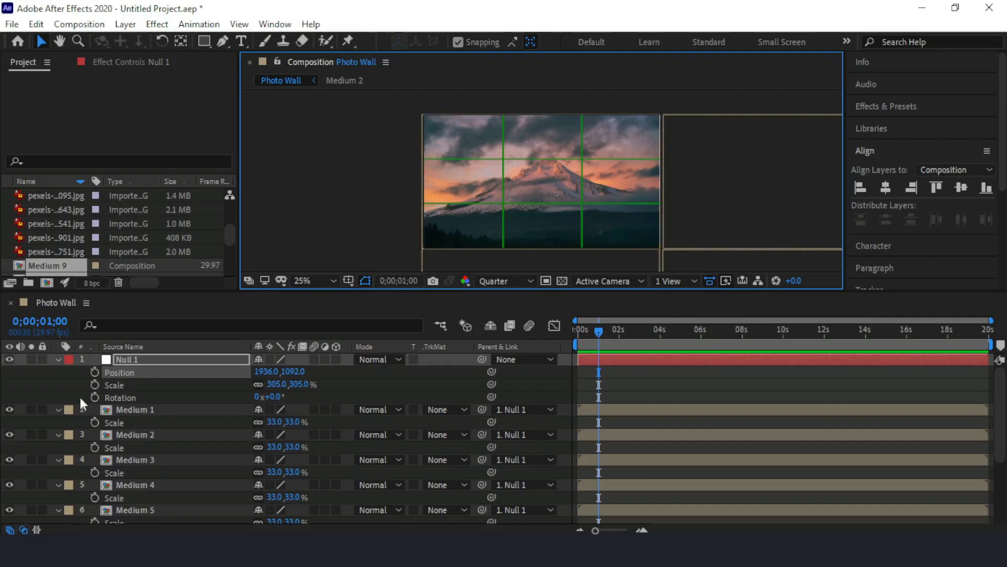
- Enable Position, Scale and Rotation keyframes on Null 1 at 0;00;01;00 and advance the current time to 0;00;02;00
{"action": "left_click", "coordinate": [95, 372]}
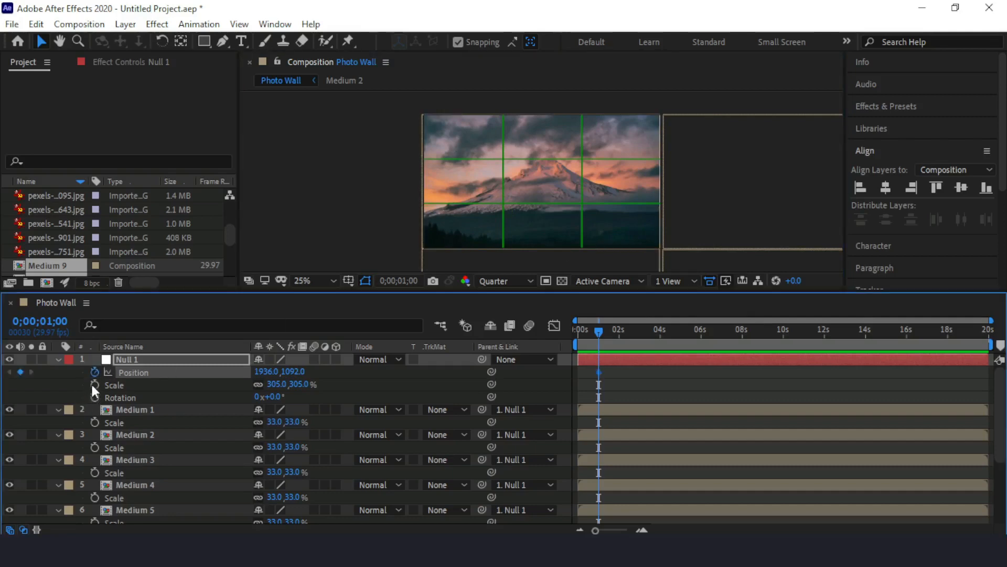
{"action": "left_click", "coordinate": [94, 384]}
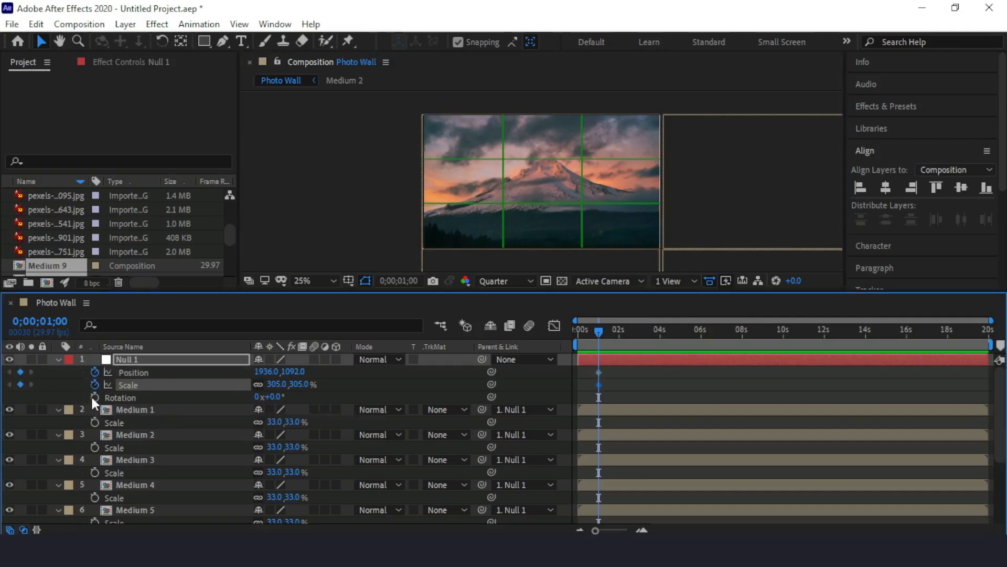
{"action": "left_click", "coordinate": [95, 398]}
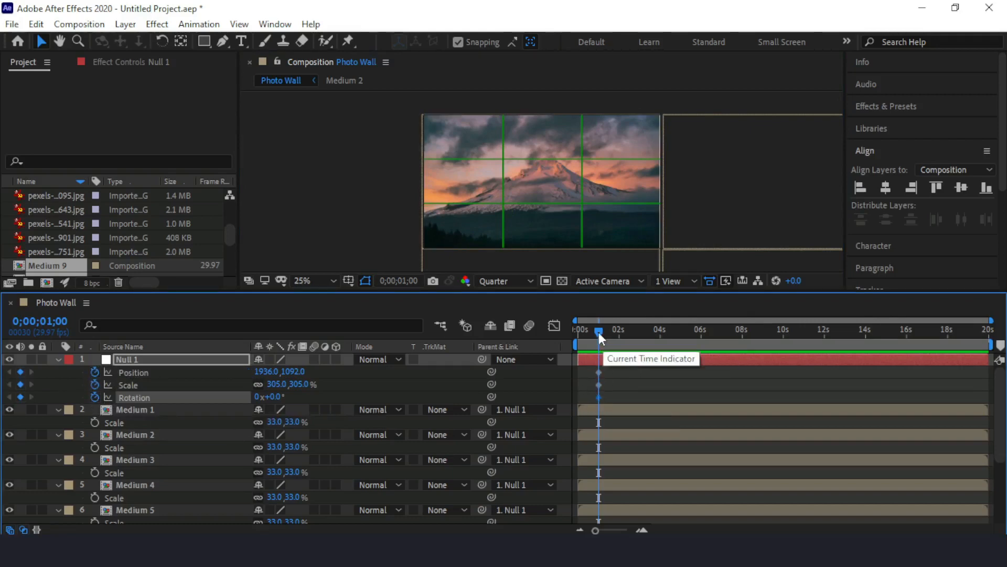
{"action": "left_click_drag", "start_coordinate": [599, 333], "coordinate": [619, 338]}
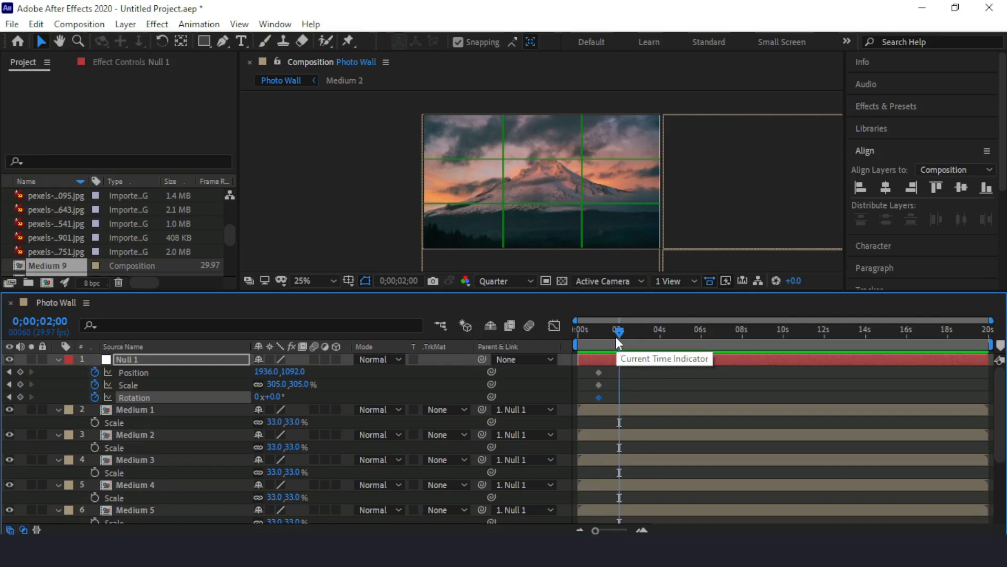
{"action": "left_click", "coordinate": [637, 239]}
{"action": "left_click_drag", "start_coordinate": [565, 182], "coordinate": [559, 177]}
{"action": "key", "text": "ctrl+z"}
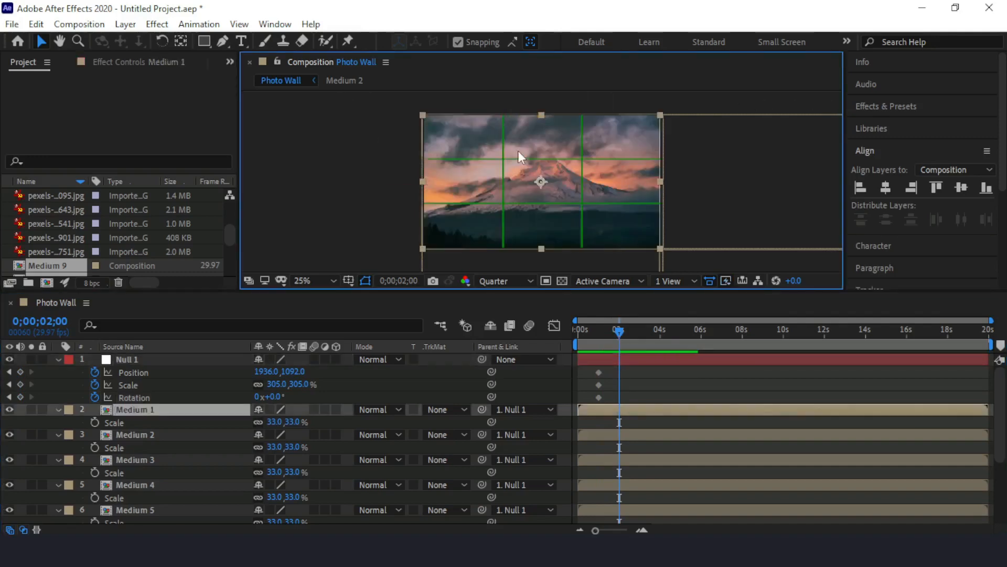
- At 0;00;02;00, move Null 1 up-left to about -656, -380 to bring the city skyline photo Medium 7 into the frame
{"action": "scroll", "coordinate": [517, 150], "scroll_direction": "down", "scroll_amount": 3}
{"action": "left_click_drag", "start_coordinate": [606, 221], "coordinate": [487, 157]}
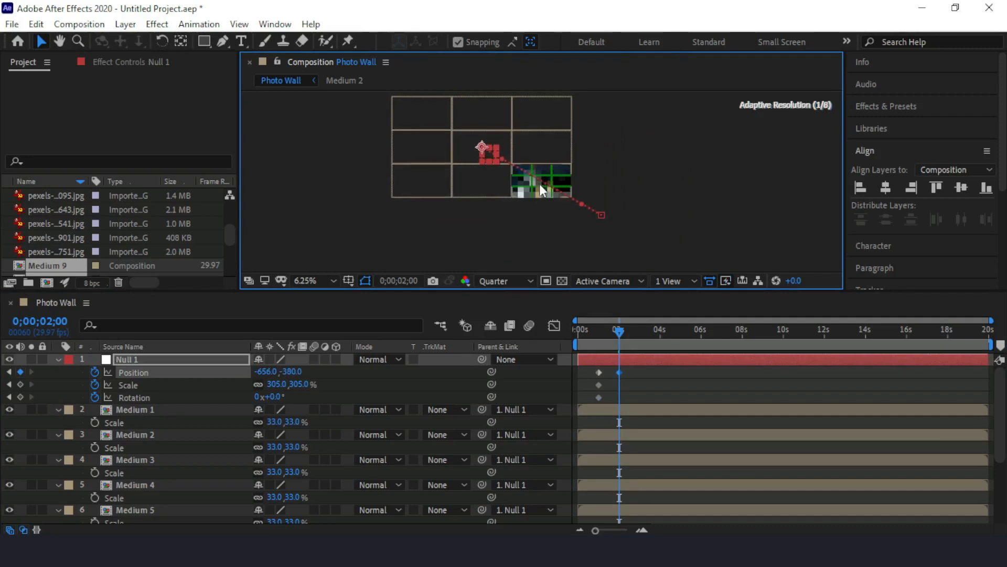
{"action": "scroll", "coordinate": [540, 184], "scroll_direction": "up", "scroll_amount": 4}
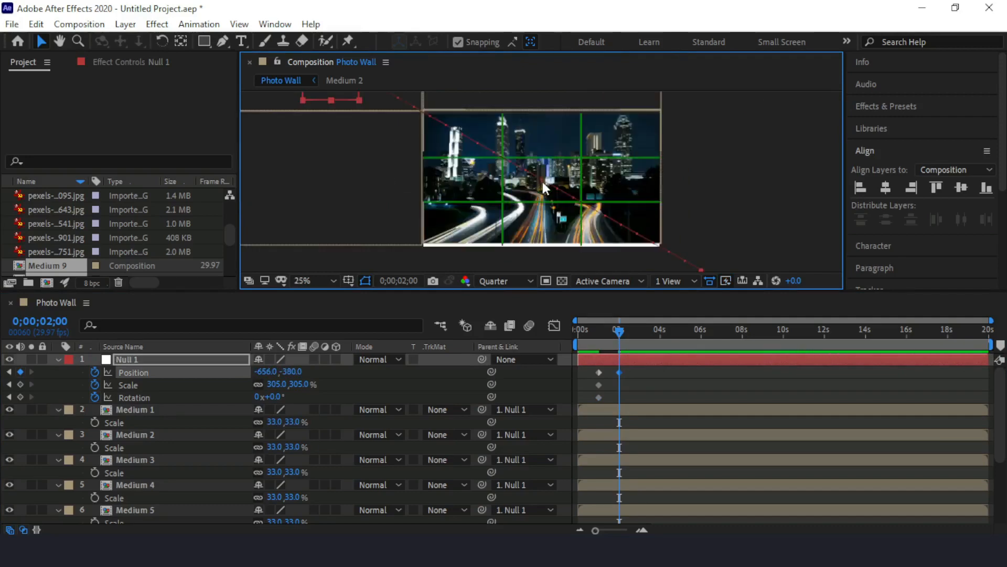
- Nudge Null 1 down to -656, -360 to fit the skyline photo, and add Scale and Rotation keyframes at 0;00;02;00
{"action": "key", "text": "Down"}
{"action": "key", "text": "Down"}
{"action": "key", "text": "Down"}
{"action": "key", "text": "Down"}
{"action": "key", "text": "Down"}
{"action": "key", "text": "Down"}
{"action": "key", "text": "Down"}
{"action": "key", "text": "Down"}
{"action": "key", "text": "Down"}
{"action": "key", "text": "Down"}
{"action": "key", "text": "Down"}
{"action": "key", "text": "Down"}
{"action": "key", "text": "Down"}
{"action": "key", "text": "Down"}
{"action": "key", "text": "Down"}
{"action": "key", "text": "Down"}
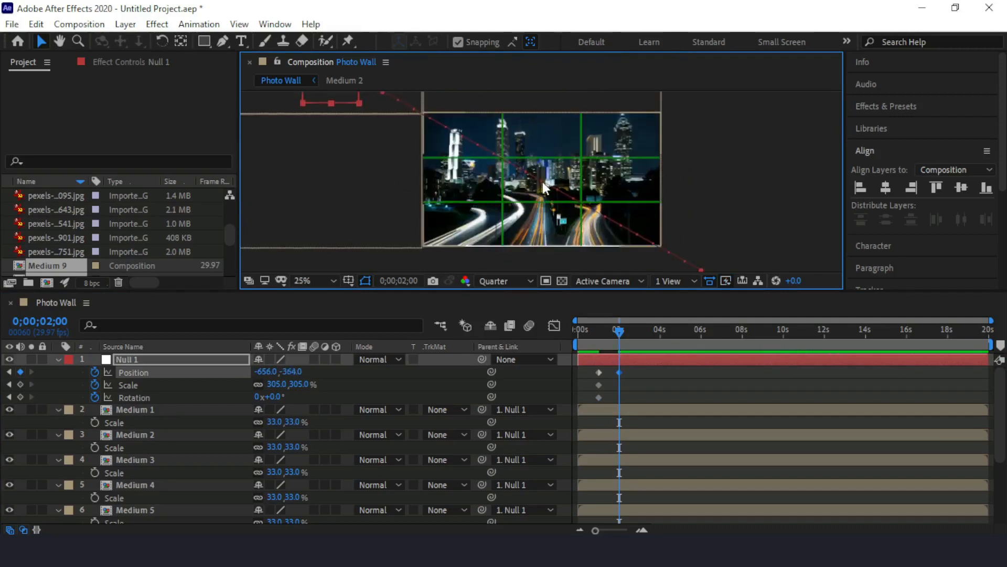
{"action": "key", "text": "Down"}
{"action": "key", "text": "Down"}
{"action": "key", "text": "Down"}
{"action": "key", "text": "Down"}
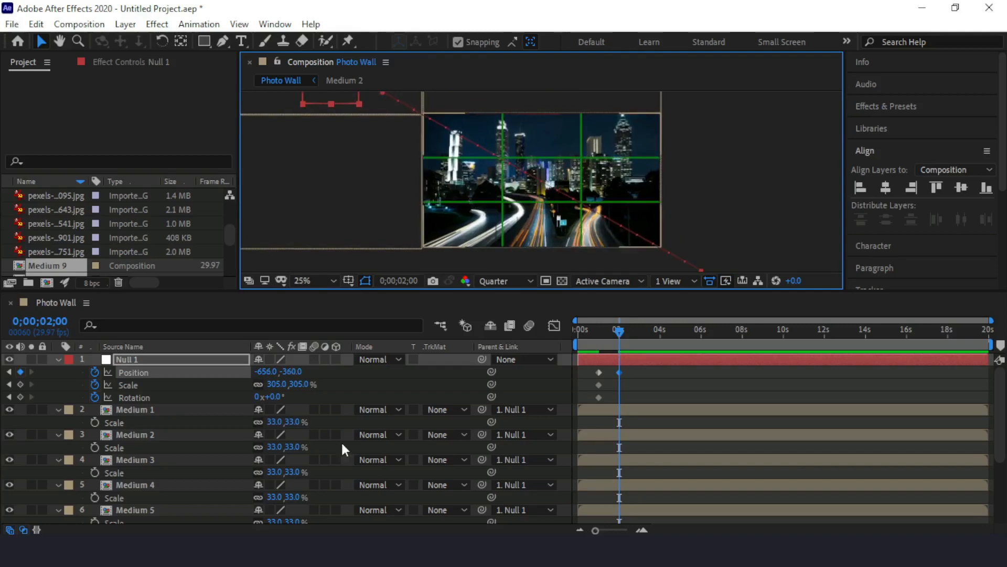
{"action": "left_click", "coordinate": [20, 383]}
{"action": "left_click", "coordinate": [18, 395]}
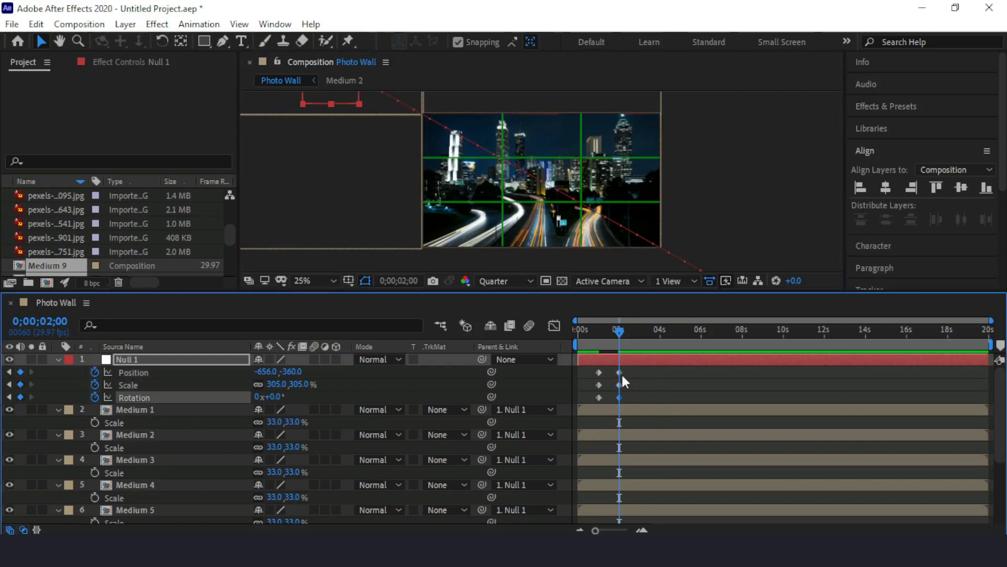
- At 0;00;01;15, keyframe Null 1 with a scale of 170%, a rotation of 20° and its current position
{"action": "left_click", "coordinate": [618, 330]}
{"action": "left_click_drag", "start_coordinate": [617, 329], "coordinate": [609, 332]}
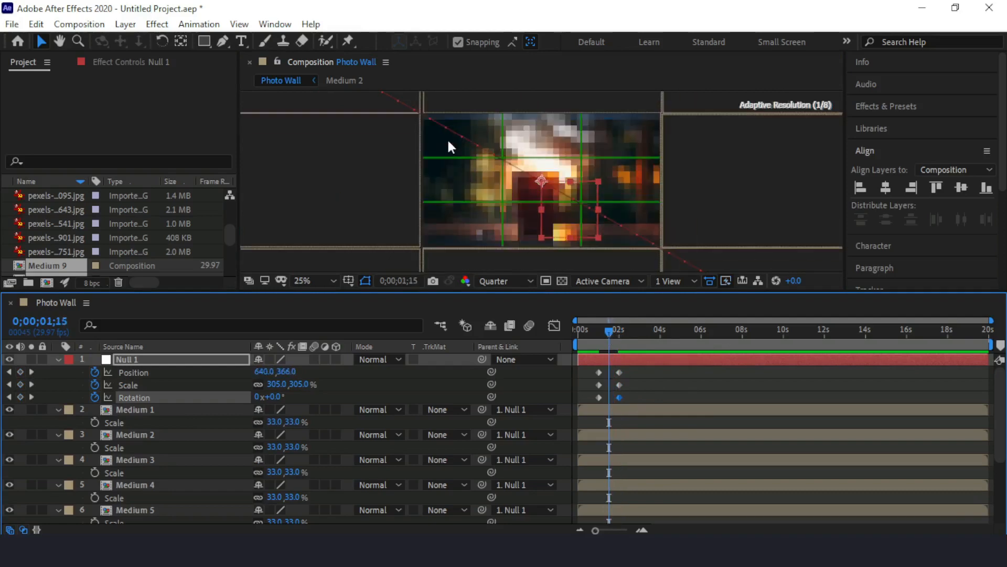
{"action": "key", "text": "comma"}
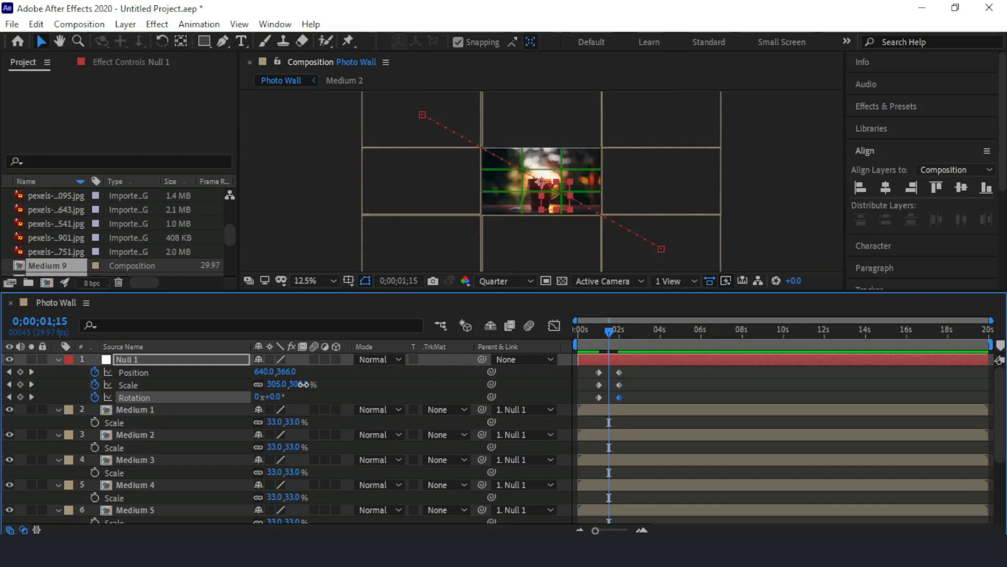
{"action": "left_click_drag", "start_coordinate": [303, 385], "coordinate": [268, 384]}
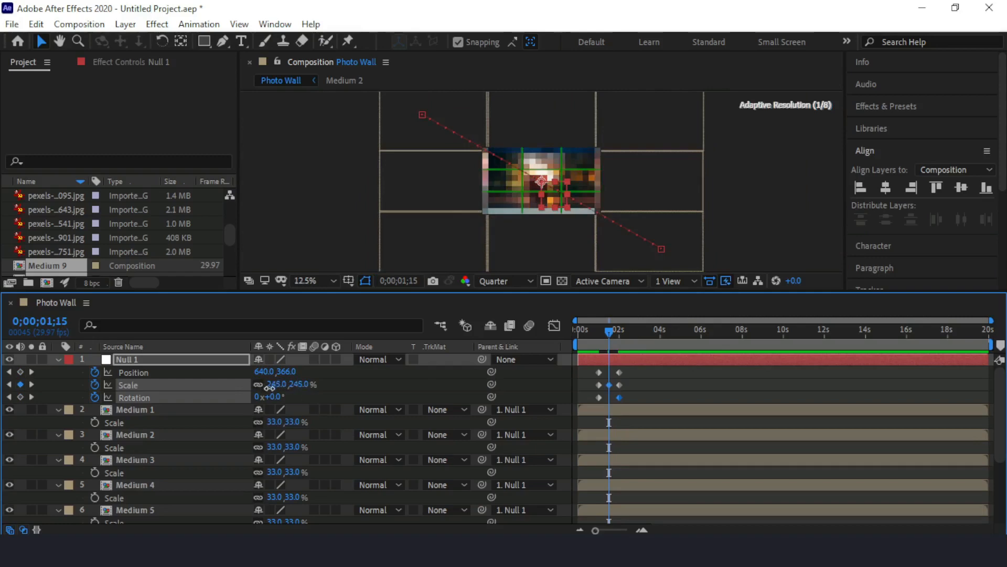
{"action": "left_click_drag", "start_coordinate": [306, 385], "coordinate": [330, 389]}
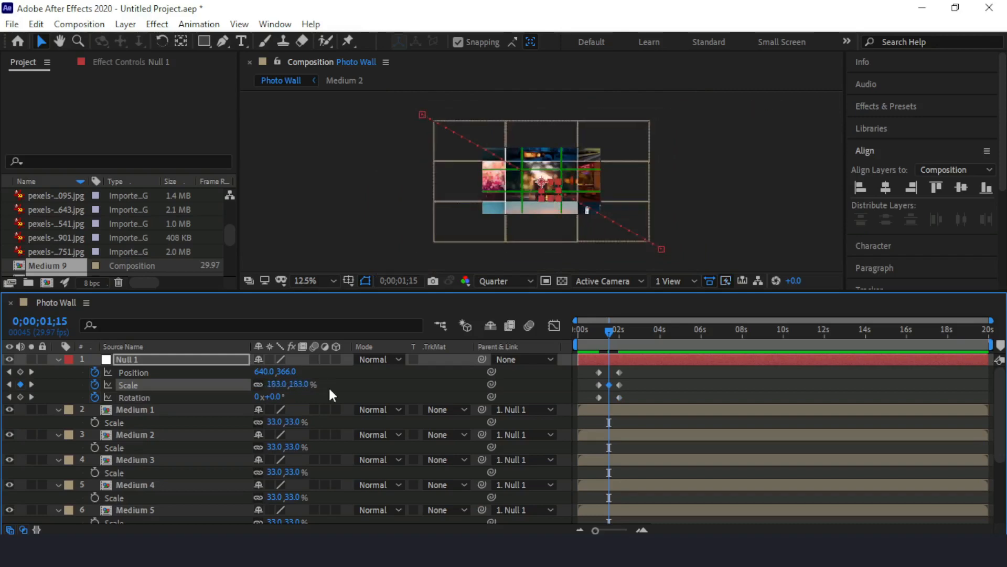
{"action": "left_click_drag", "start_coordinate": [300, 388], "coordinate": [293, 386]}
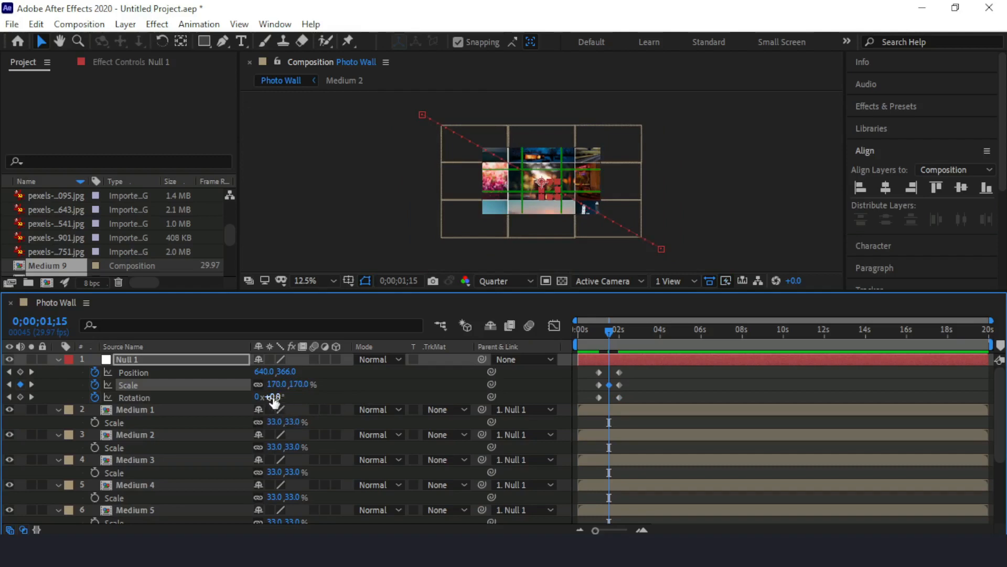
{"action": "left_click_drag", "start_coordinate": [274, 398], "coordinate": [329, 401]}
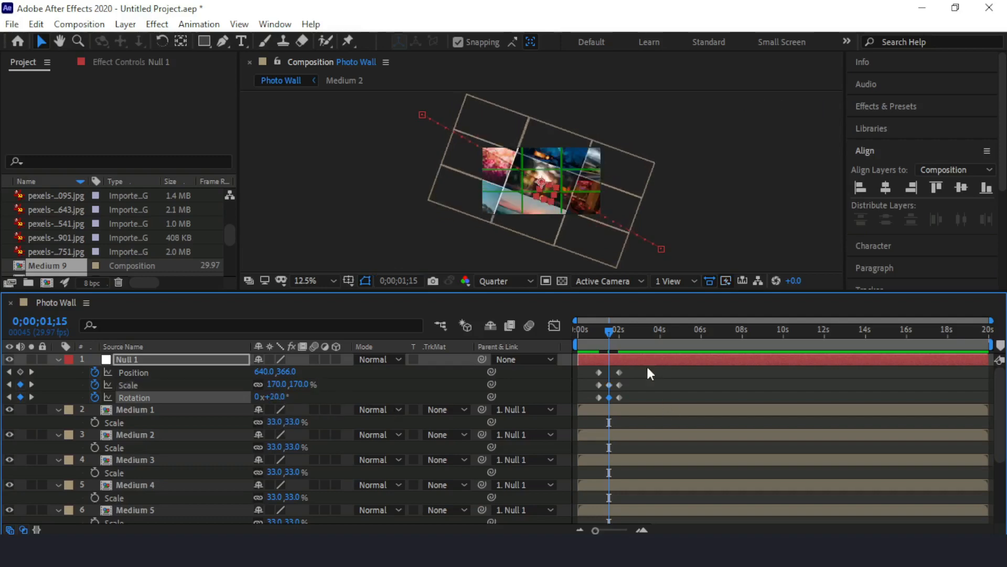
{"action": "left_click", "coordinate": [20, 372]}
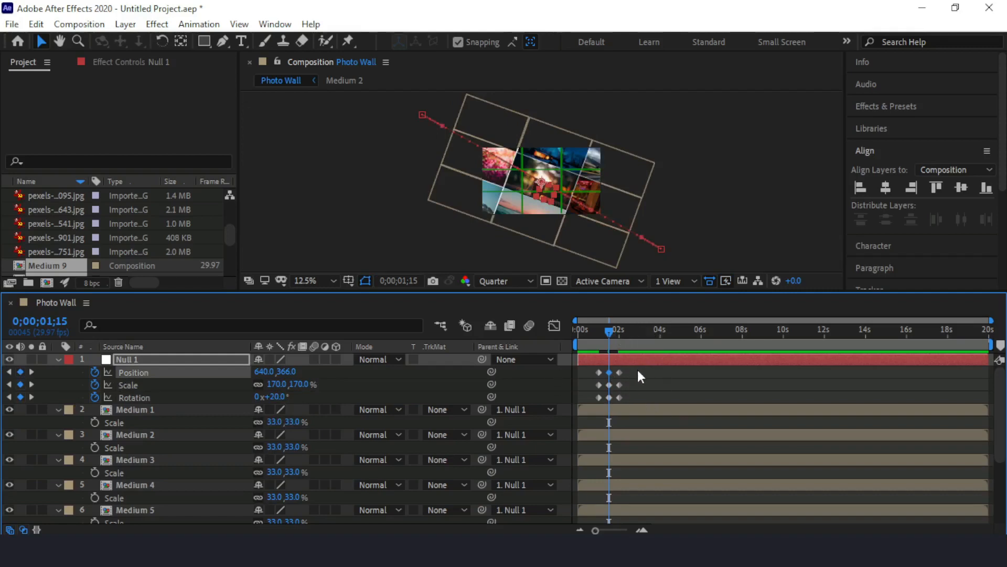
- Apply Easy Ease to all of Null 1's Position, Scale and Rotation keyframes
{"action": "left_click_drag", "start_coordinate": [637, 368], "coordinate": [594, 401]}
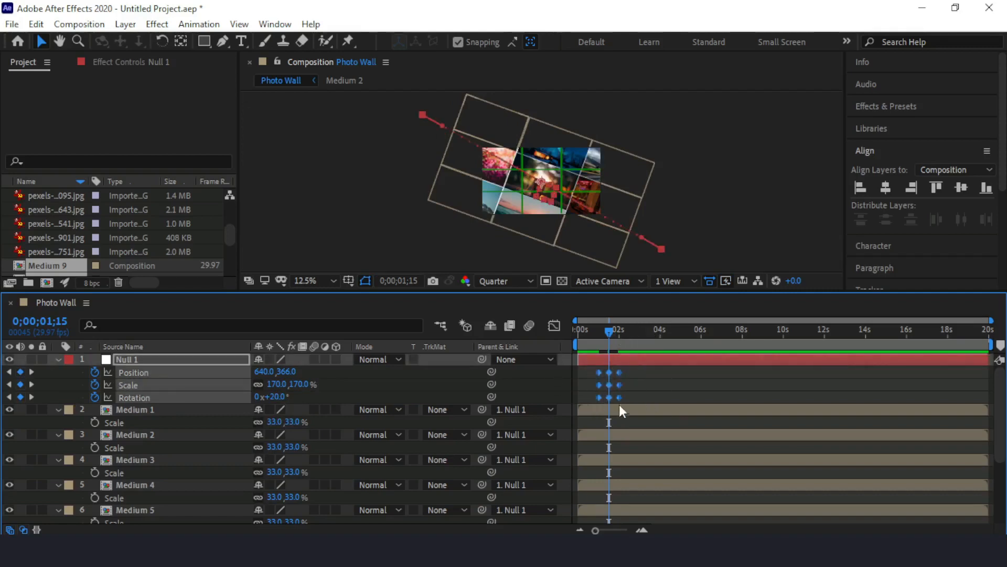
{"action": "right_click", "coordinate": [620, 398]}
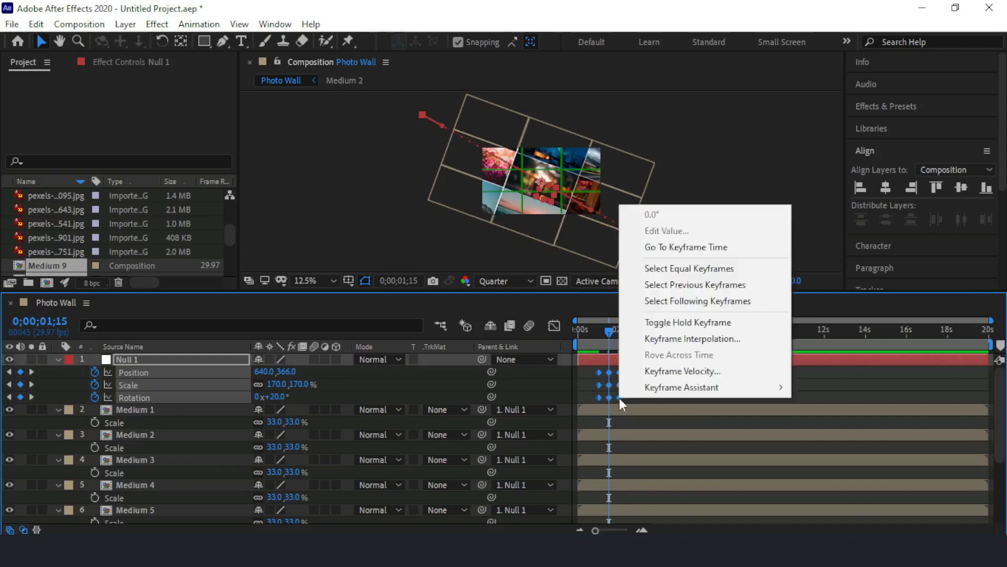
{"action": "mouse_move", "coordinate": [703, 393]}
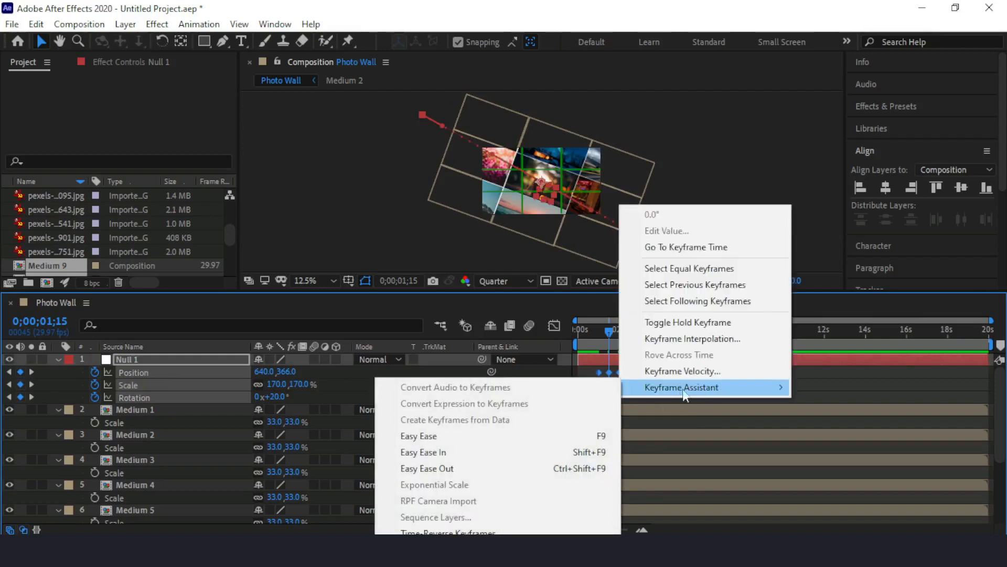
{"action": "left_click", "coordinate": [460, 436]}
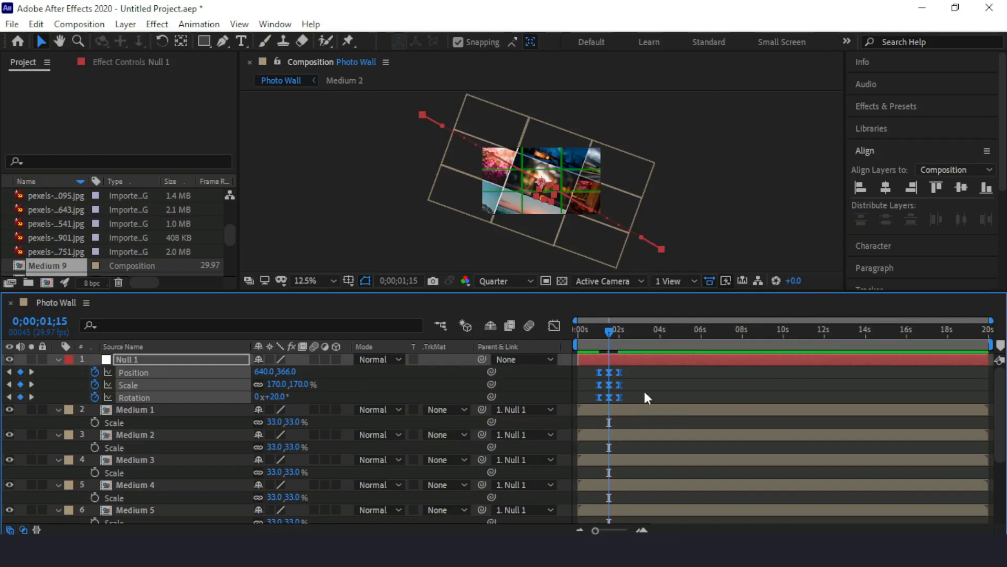
- Shorten the work area to end at about 8 seconds and preview the animation from the start
{"action": "left_click_drag", "start_coordinate": [994, 345], "coordinate": [751, 359]}
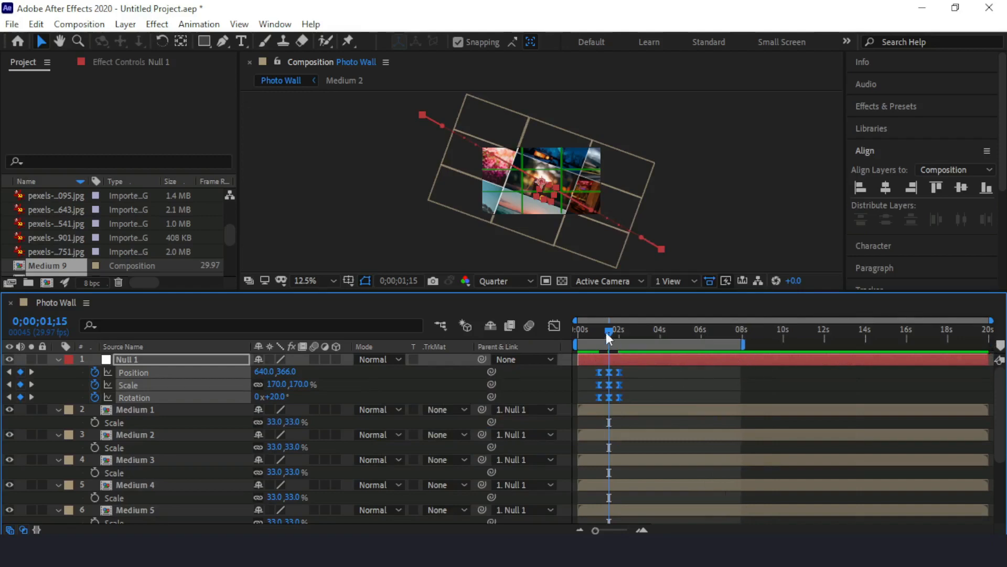
{"action": "left_click_drag", "start_coordinate": [608, 332], "coordinate": [552, 331]}
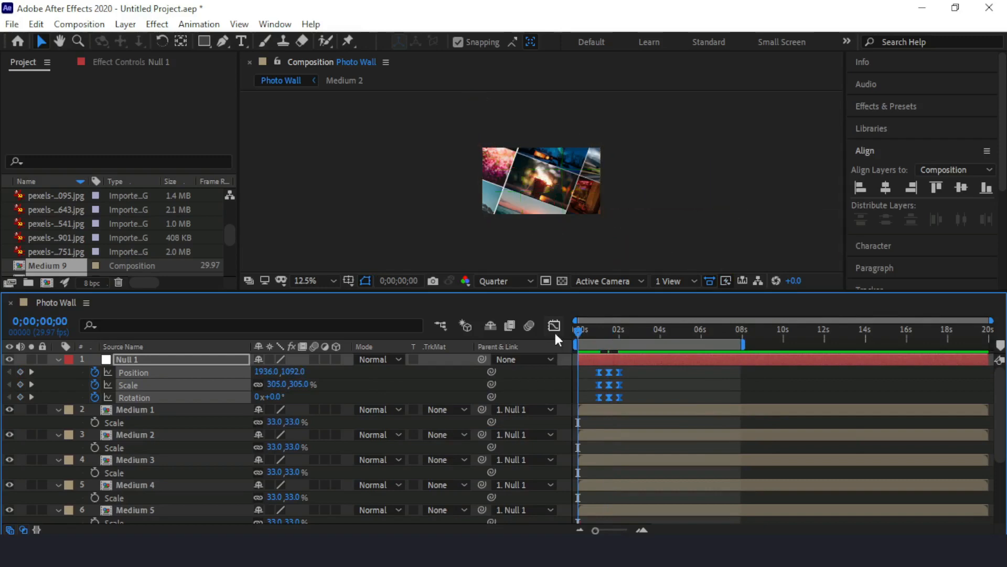
{"action": "key", "text": "space"}
{"action": "scroll", "coordinate": [534, 199], "scroll_direction": "up", "scroll_amount": 1}
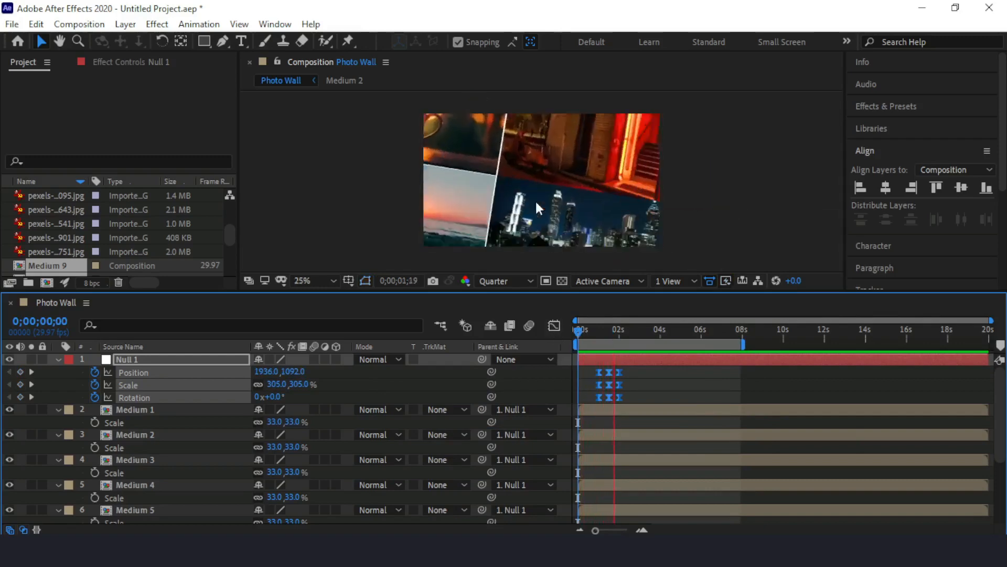
{"action": "left_click", "coordinate": [636, 329]}
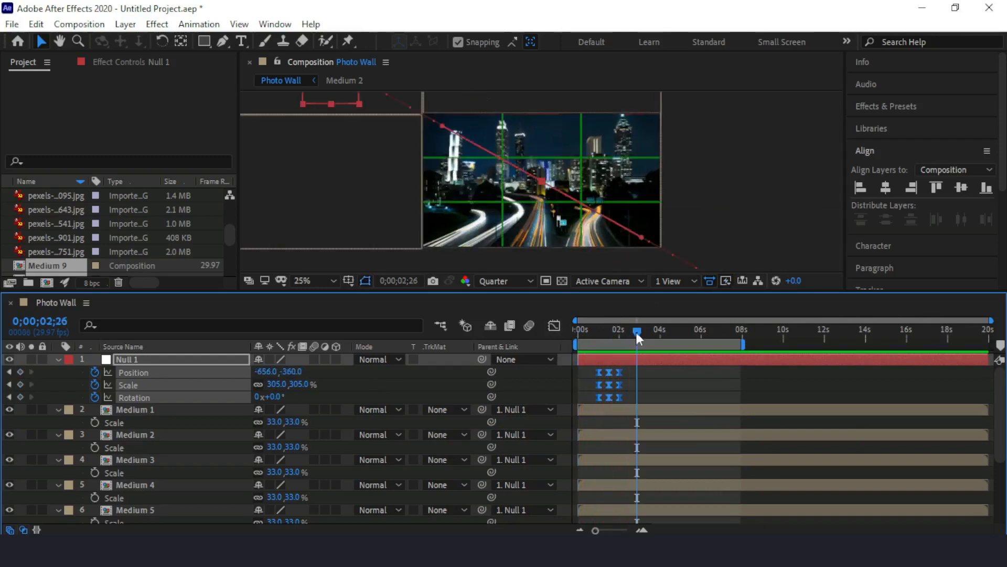
{"action": "key", "text": "Home"}
{"action": "key", "text": "space"}
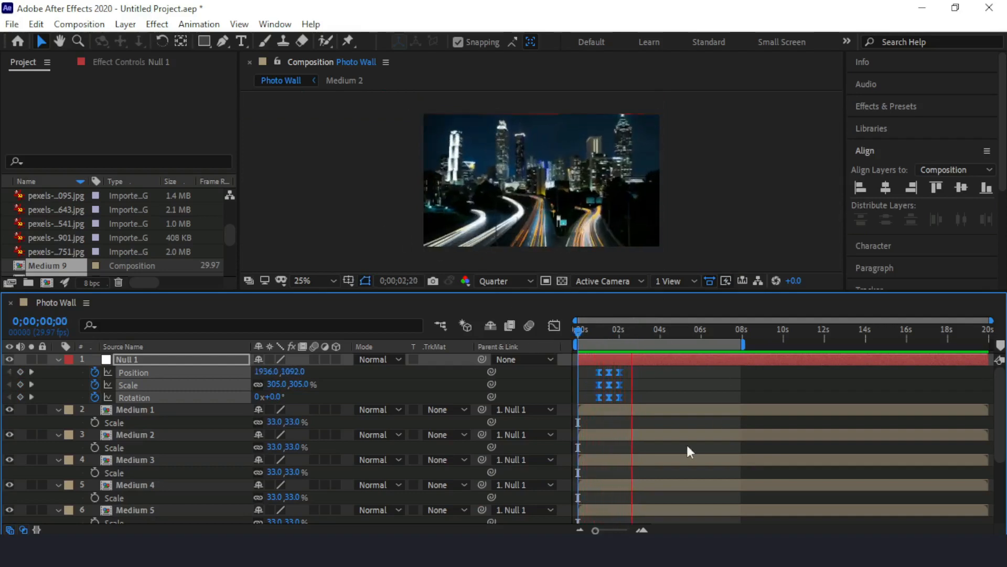
{"action": "key", "text": "space"}
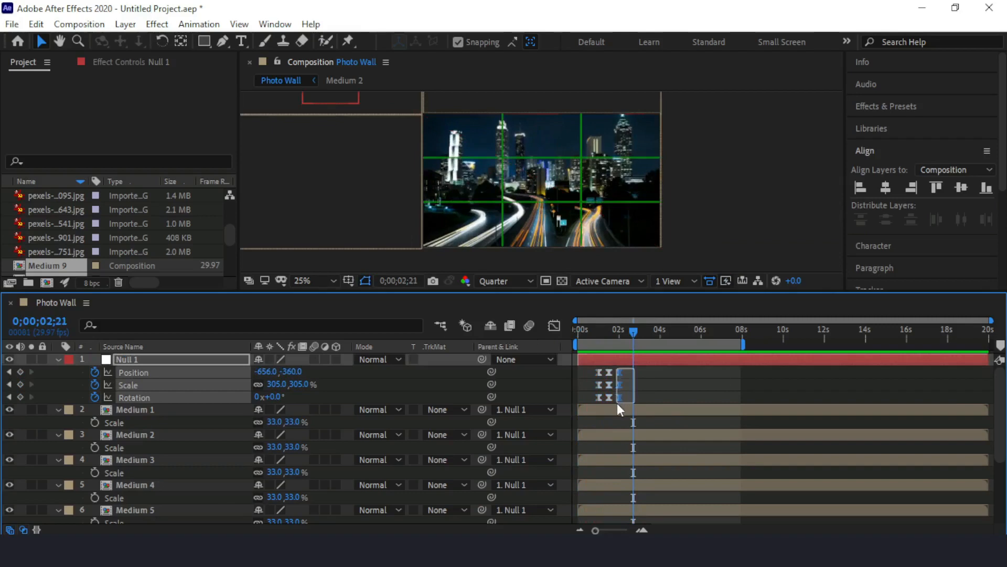
- Delay Null 1's last keyframes to about 2.3 seconds and its middle ones to about 1.6 seconds, and preview the slower move
{"action": "left_click_drag", "start_coordinate": [617, 403], "coordinate": [613, 372]}
{"action": "left_click", "coordinate": [617, 383]}
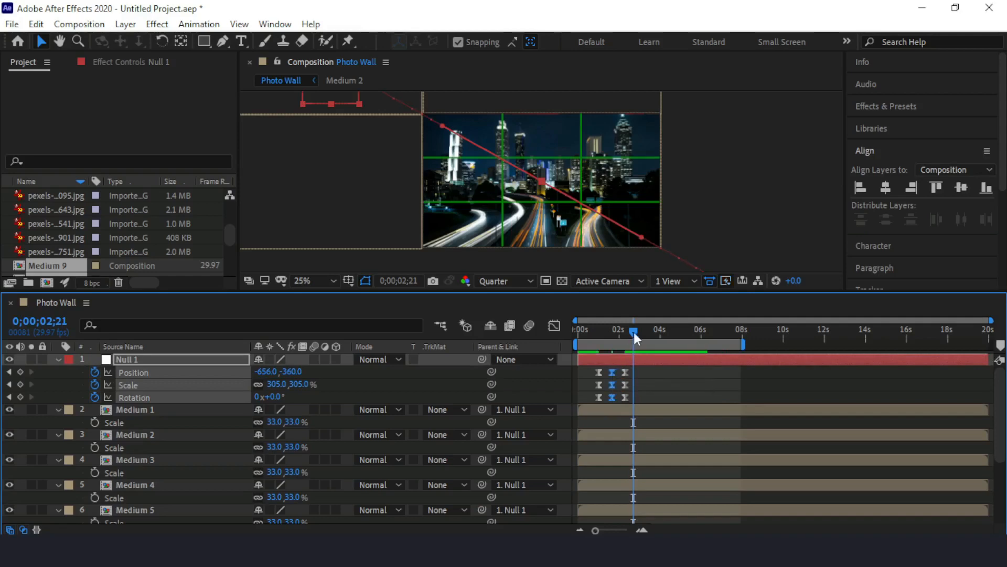
{"action": "left_click_drag", "start_coordinate": [633, 332], "coordinate": [498, 291]}
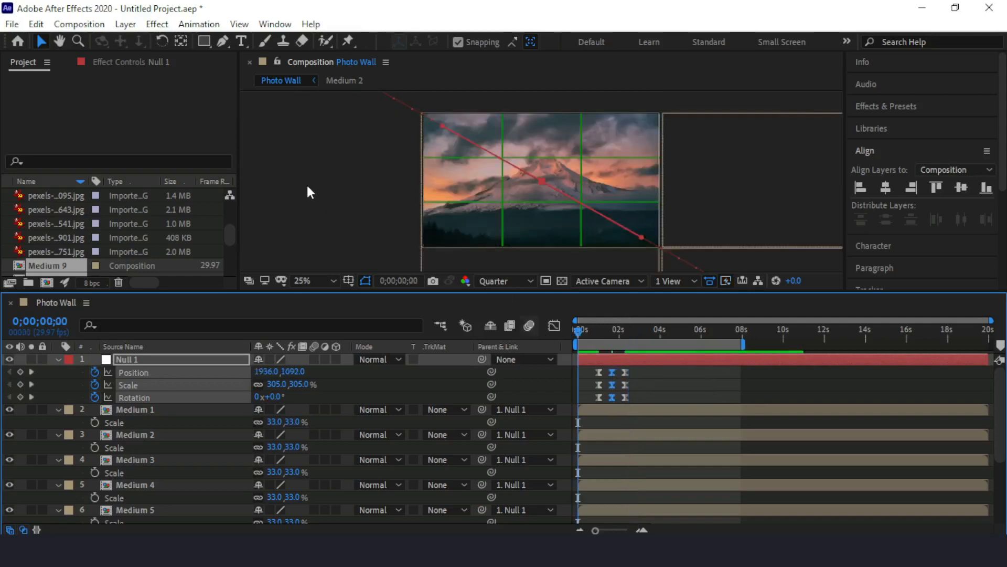
{"action": "key", "text": "space"}
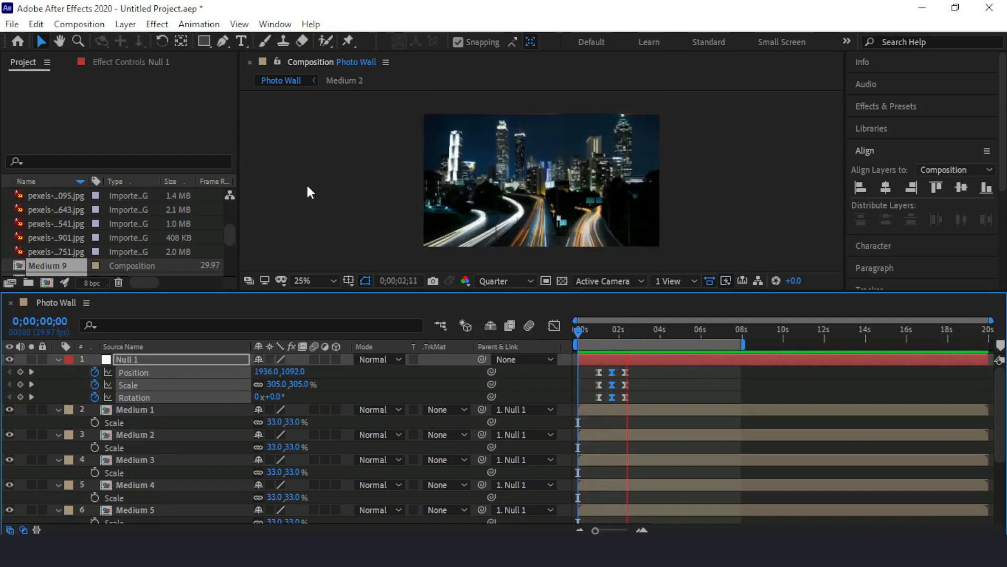
{"action": "key", "text": "space"}
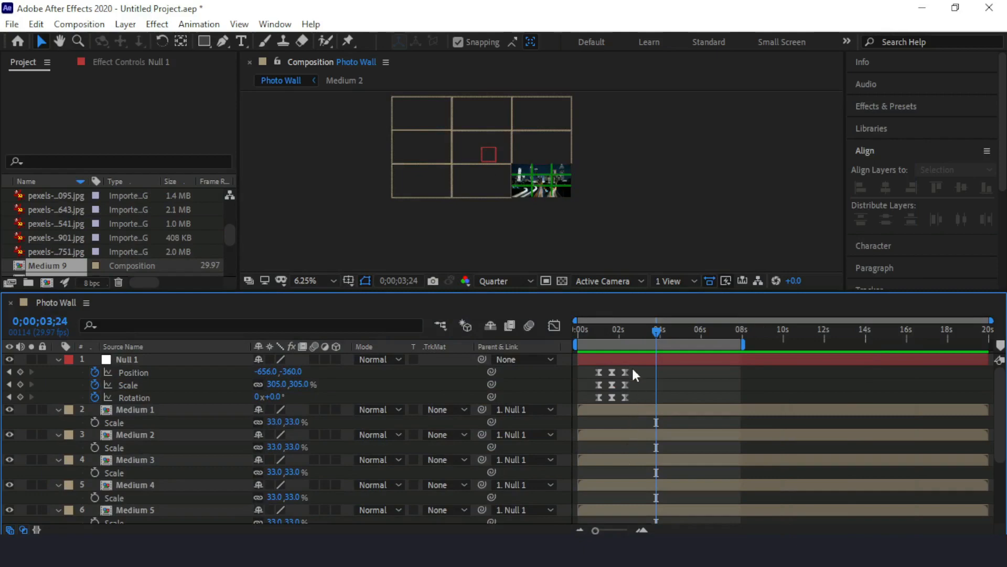
- Turn Null 1's last Position, Scale and Rotation keyframes into hold keyframes
{"action": "left_click_drag", "start_coordinate": [630, 399], "coordinate": [625, 403]}
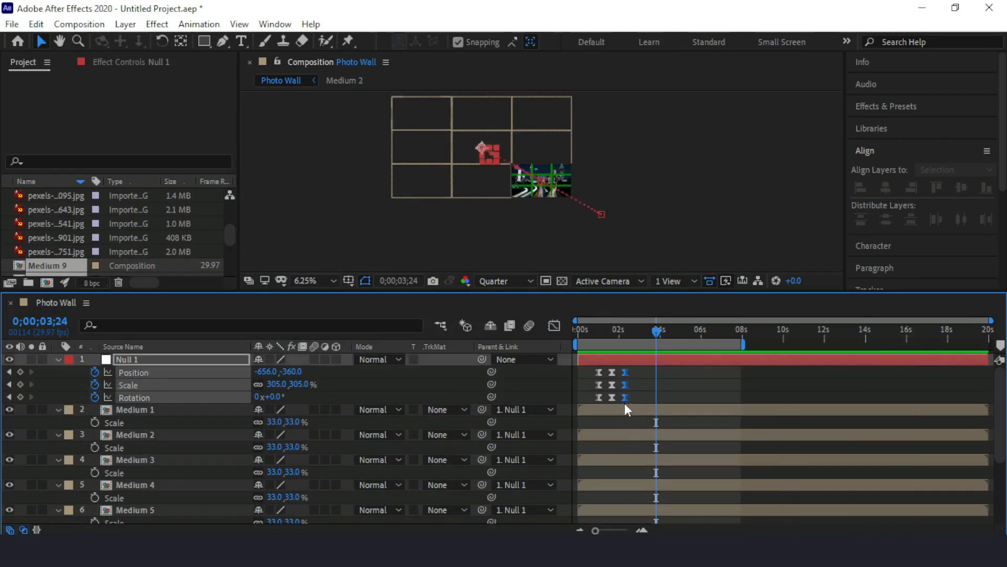
{"action": "right_click", "coordinate": [625, 397]}
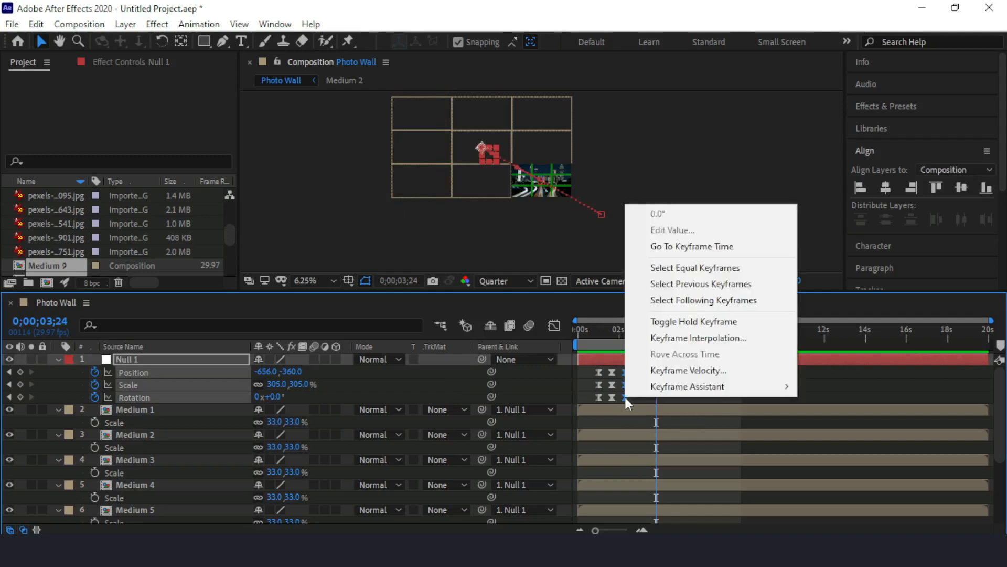
{"action": "left_click", "coordinate": [697, 322]}
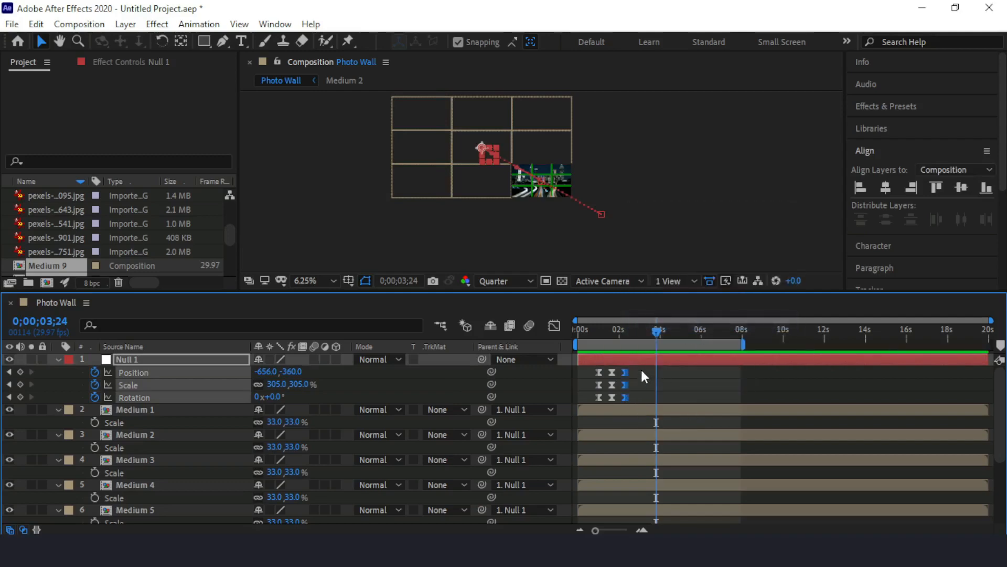
- Copy Null 1's last set of hold keyframes to 0;00;03;00 and toggle hold off on the copies
{"action": "left_click_drag", "start_coordinate": [637, 365], "coordinate": [623, 402]}
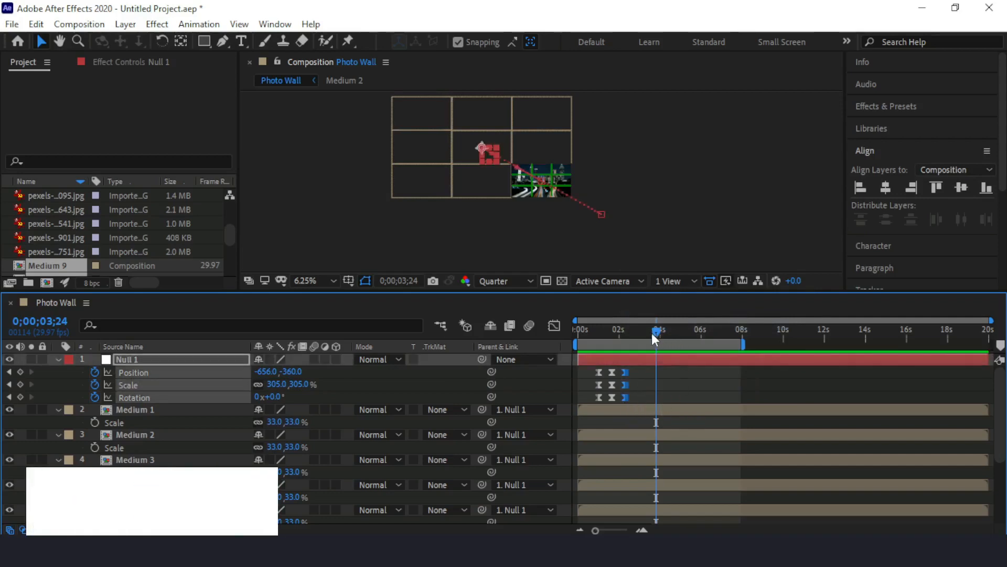
{"action": "left_click_drag", "start_coordinate": [655, 330], "coordinate": [643, 332]}
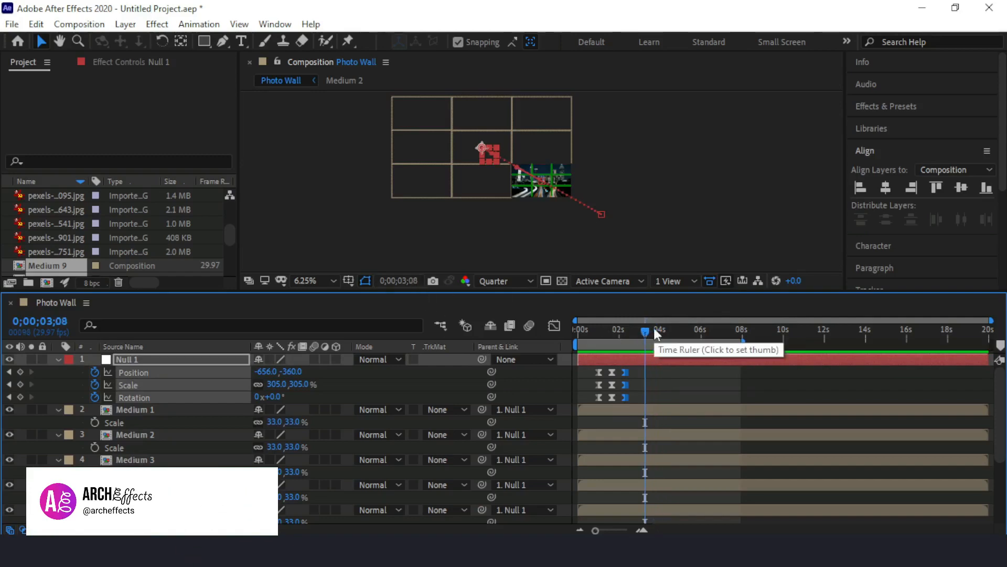
{"action": "left_click_drag", "start_coordinate": [644, 335], "coordinate": [639, 332]}
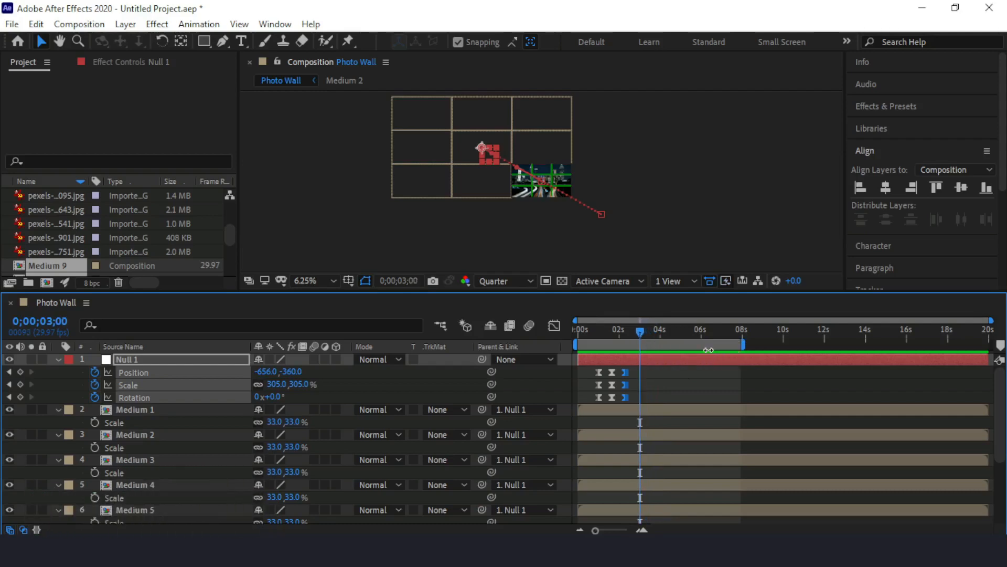
{"action": "key", "text": "ctrl+v"}
{"action": "right_click", "coordinate": [641, 370]}
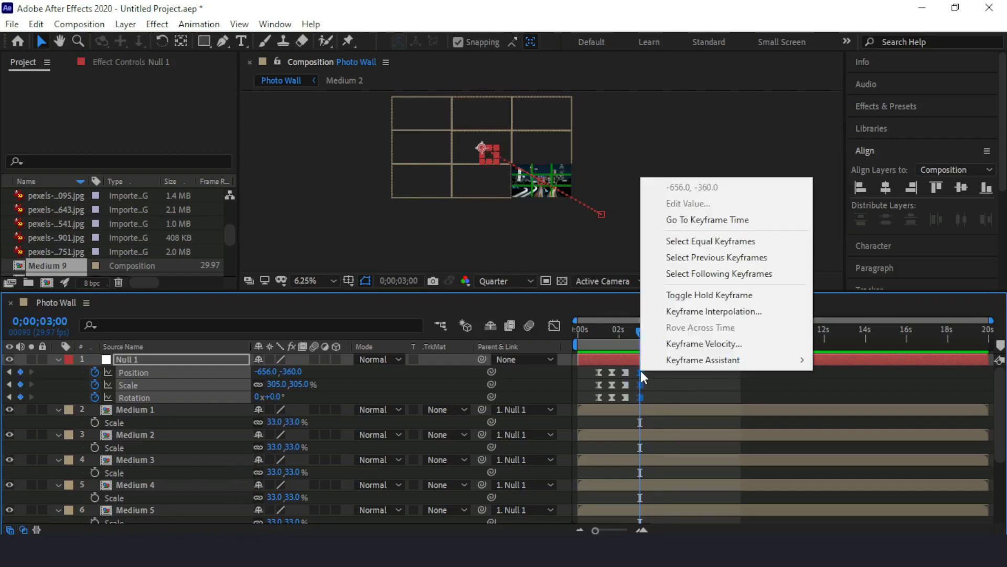
{"action": "left_click", "coordinate": [716, 297]}
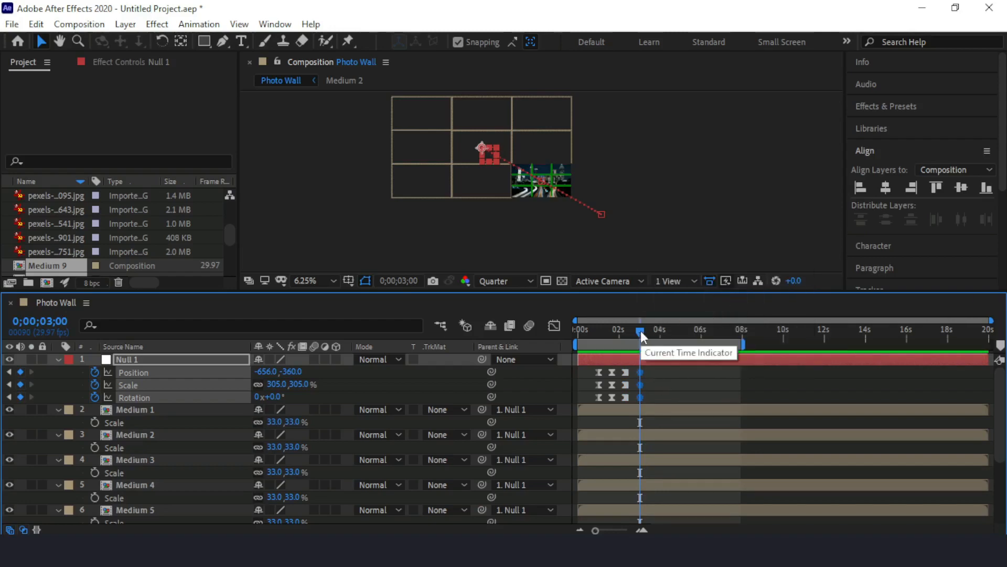
- At 0;00;04;01, move Null 1 to about 1936, 360 to bring the pink flower photo into the composition frame
{"action": "left_click_drag", "start_coordinate": [646, 334], "coordinate": [661, 336]}
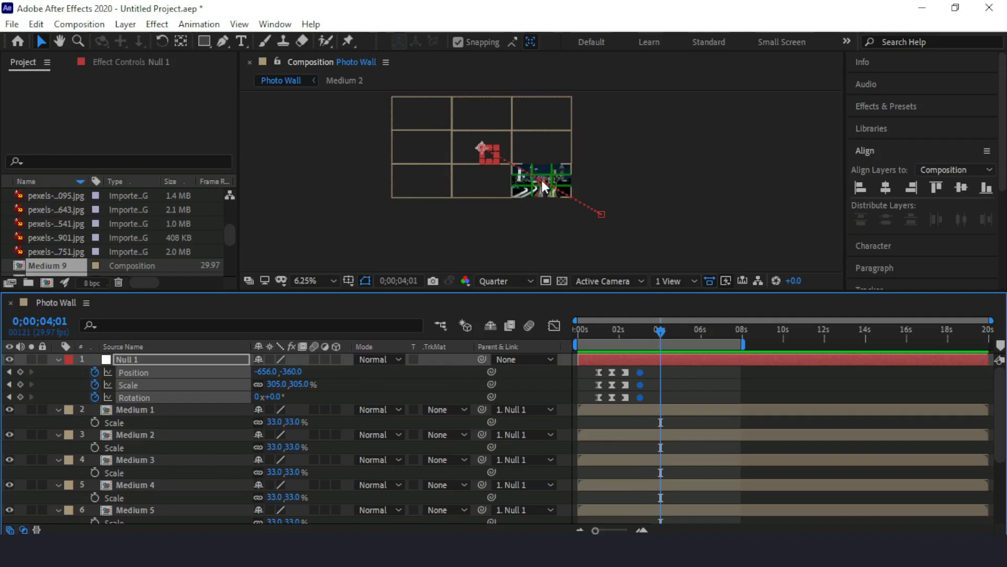
{"action": "left_click_drag", "start_coordinate": [538, 180], "coordinate": [574, 192]}
{"action": "key", "text": "ctrl+z"}
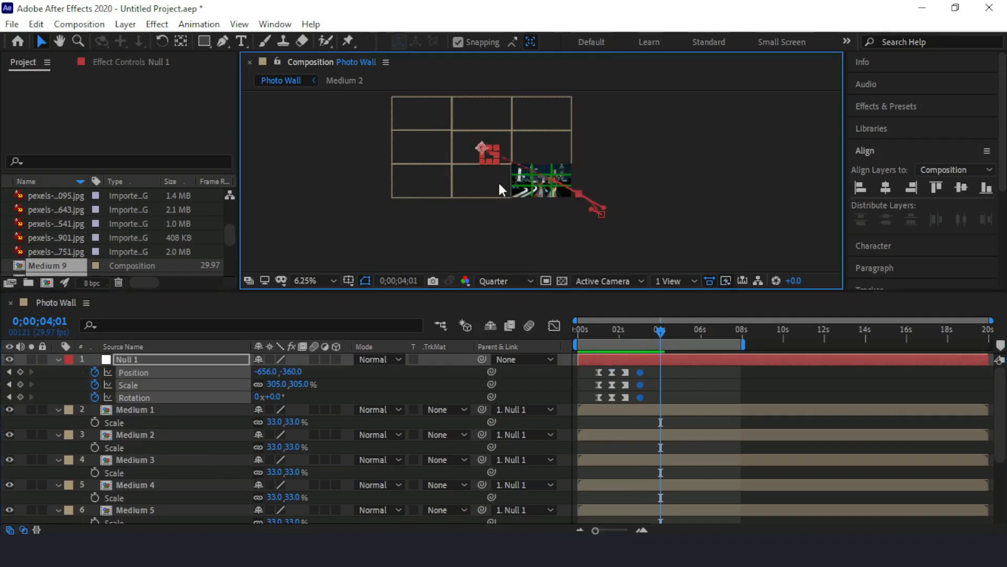
{"action": "left_click_drag", "start_coordinate": [483, 148], "coordinate": [603, 179]}
{"action": "scroll", "coordinate": [528, 181], "scroll_direction": "up", "scroll_amount": 4}
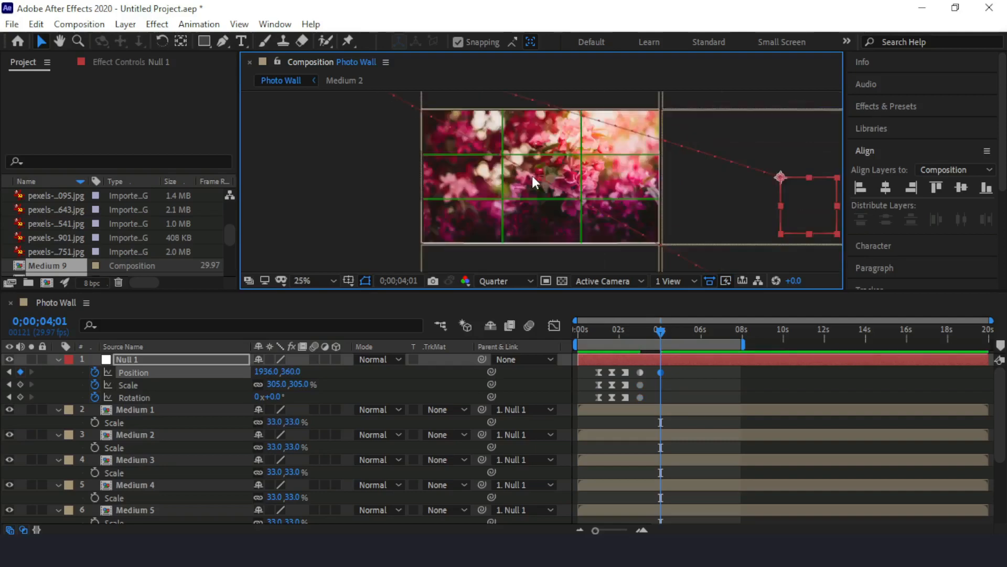
- Nudge Null 1 to 1936, 368 at 0;00;04;01 and add Scale and Rotation keyframes there
{"action": "key", "text": "Down"}
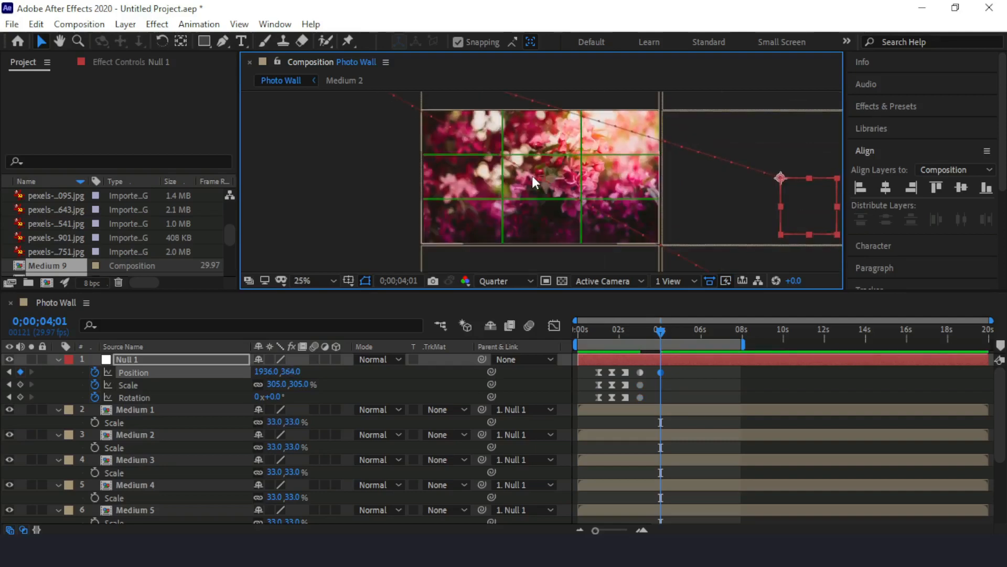
{"action": "key", "text": "Down"}
{"action": "key", "text": "Left"}
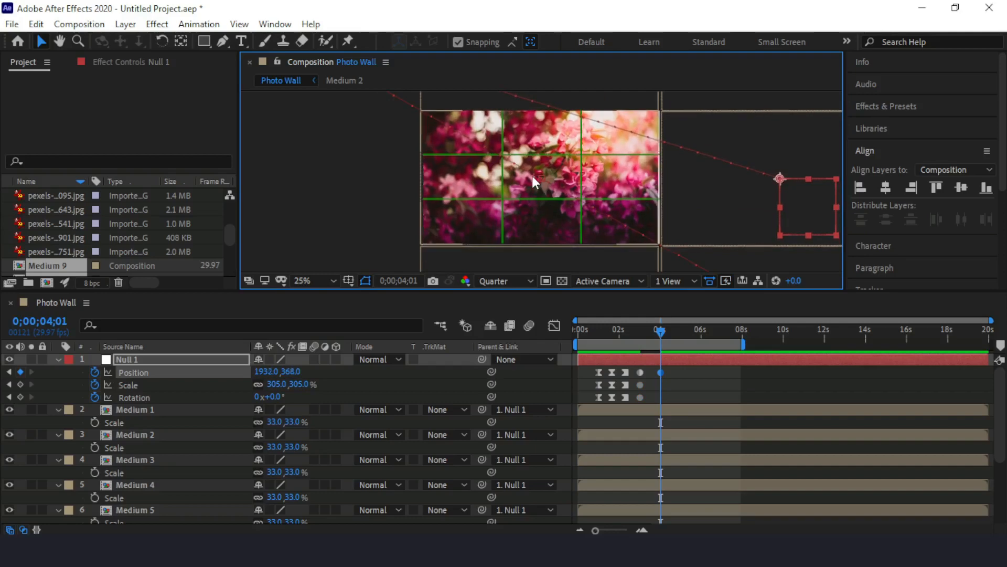
{"action": "key", "text": "Right"}
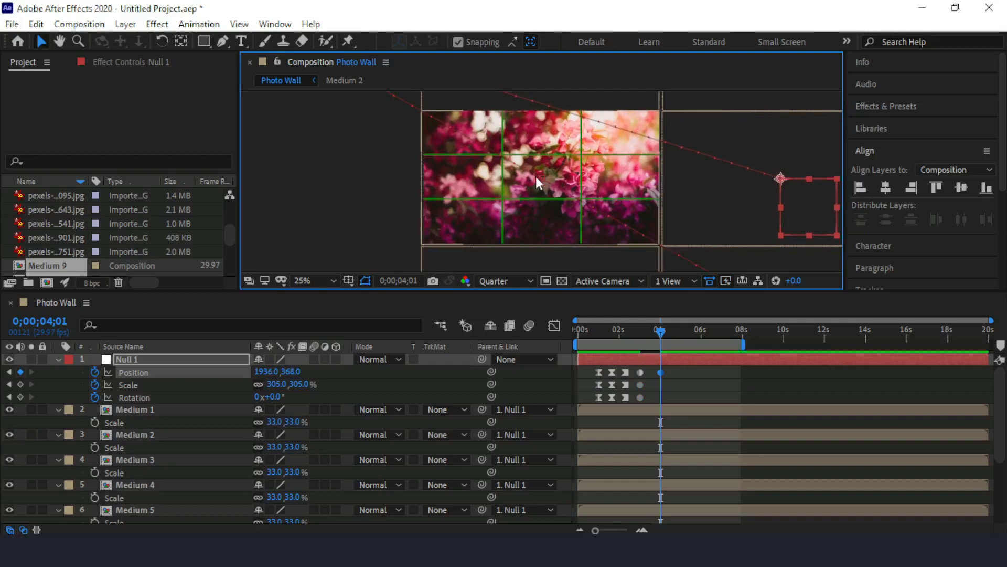
{"action": "left_click", "coordinate": [19, 385]}
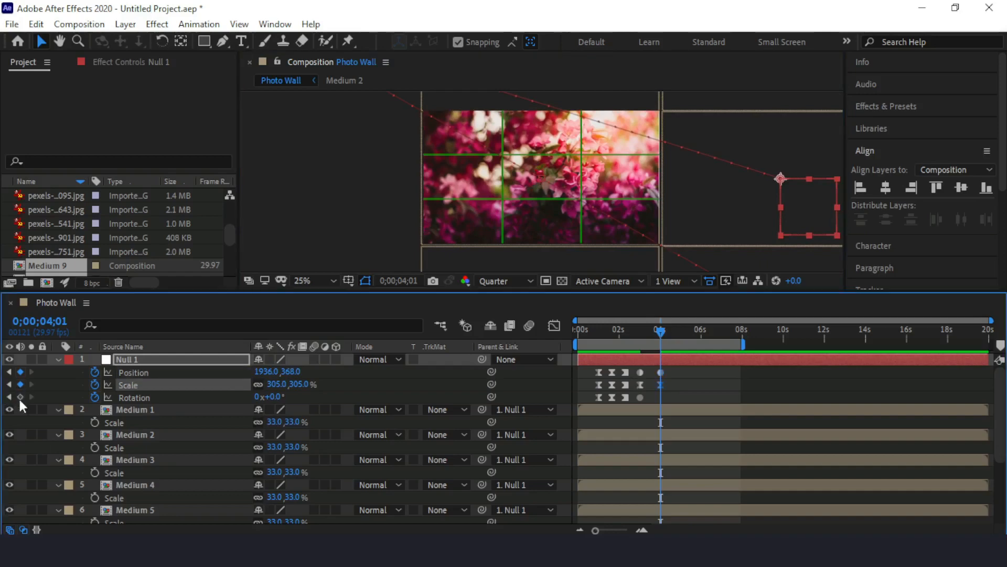
{"action": "left_click", "coordinate": [19, 397]}
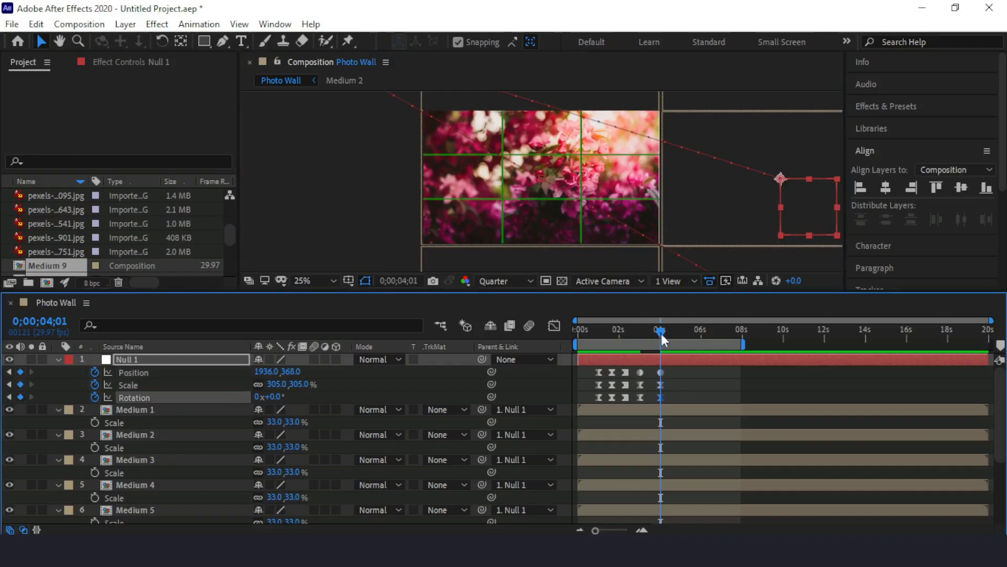
- At 0;00;03;16, keyframe Null 1's Scale at 254% and Rotation at 6°, and add a Position keyframe at its current position
{"action": "left_click_drag", "start_coordinate": [661, 332], "coordinate": [651, 335]}
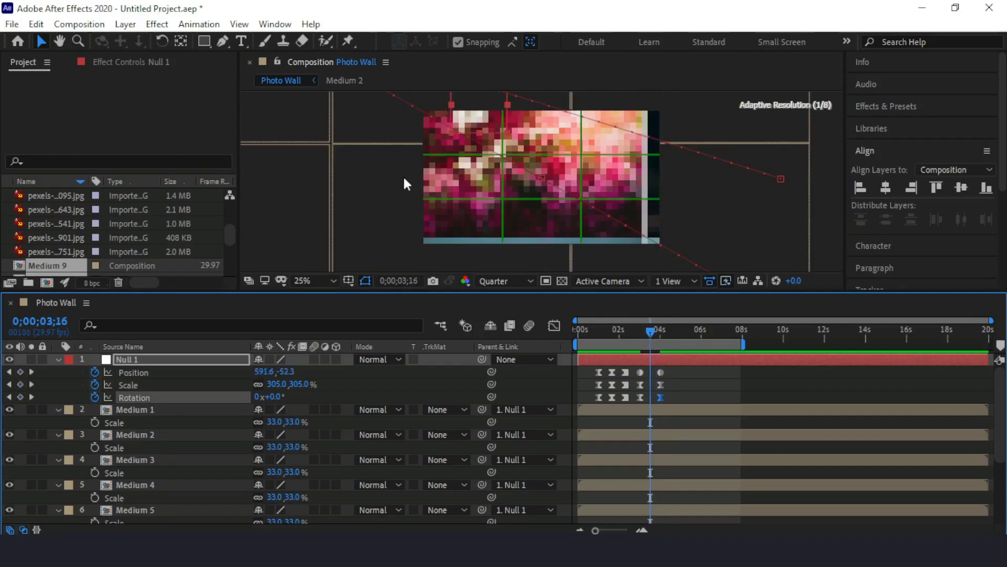
{"action": "scroll", "coordinate": [403, 176], "scroll_direction": "down", "scroll_amount": 1}
{"action": "scroll", "coordinate": [404, 181], "scroll_direction": "down", "scroll_amount": 1}
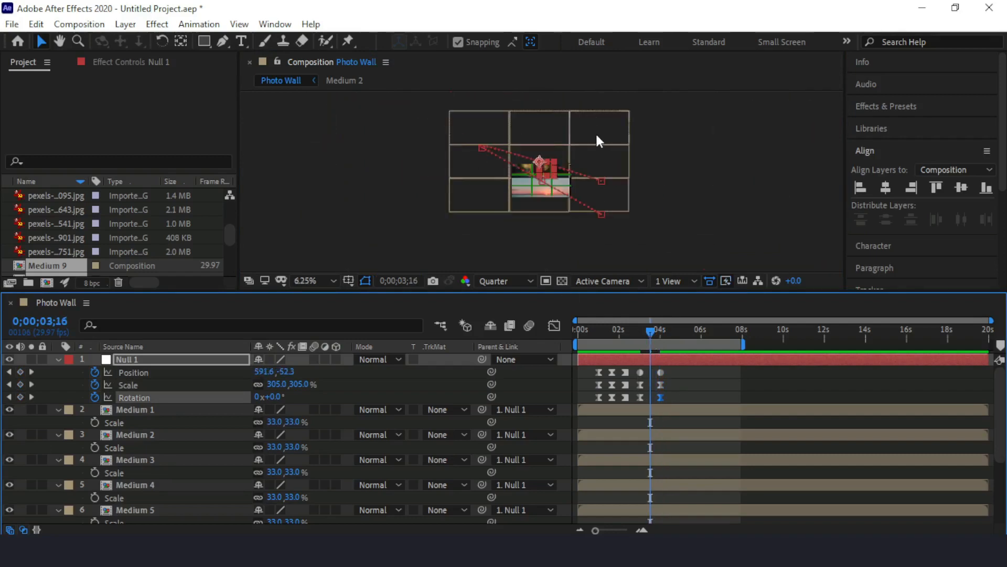
{"action": "scroll", "coordinate": [596, 136], "scroll_direction": "up", "scroll_amount": 1}
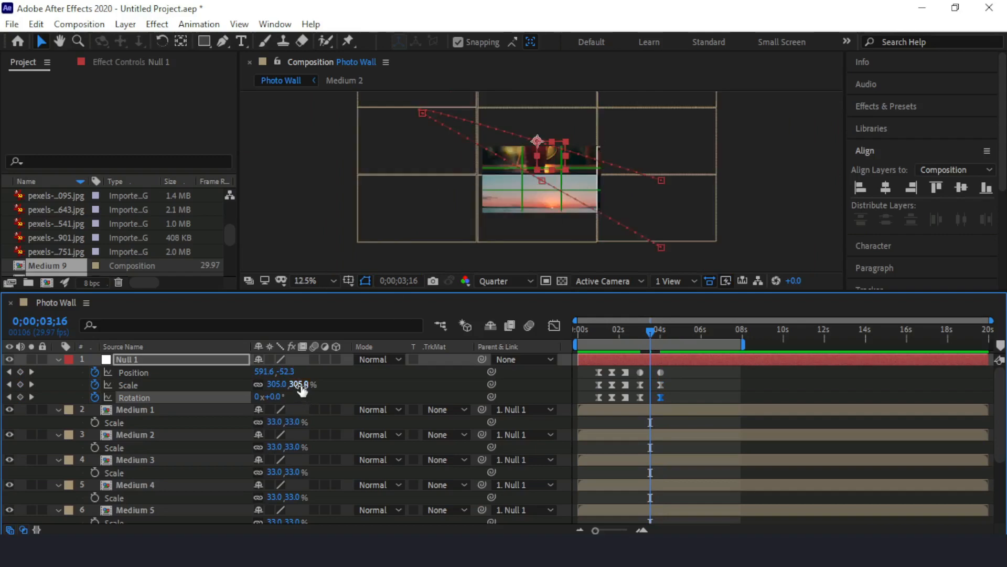
{"action": "left_click_drag", "start_coordinate": [301, 385], "coordinate": [282, 400]}
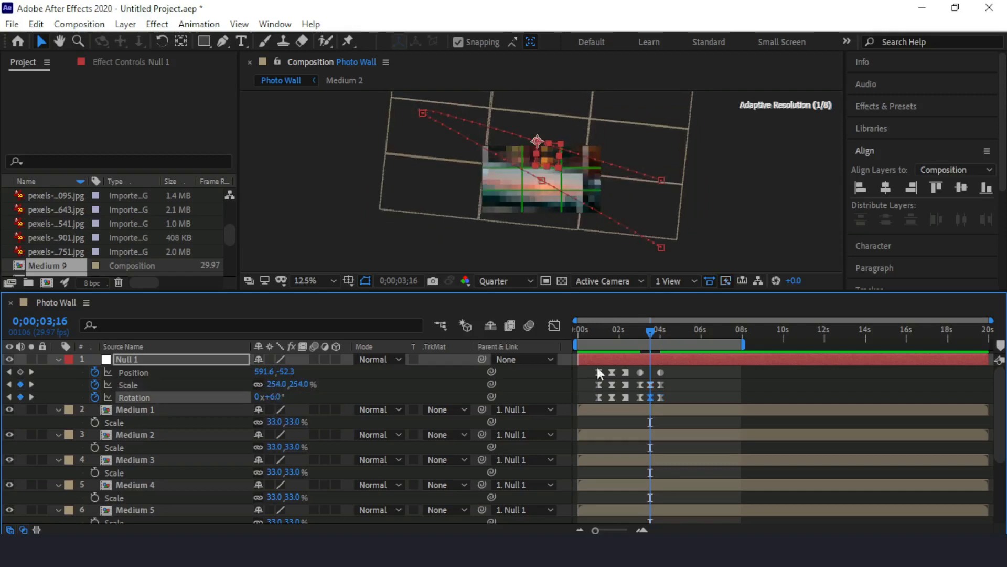
{"action": "left_click", "coordinate": [20, 372]}
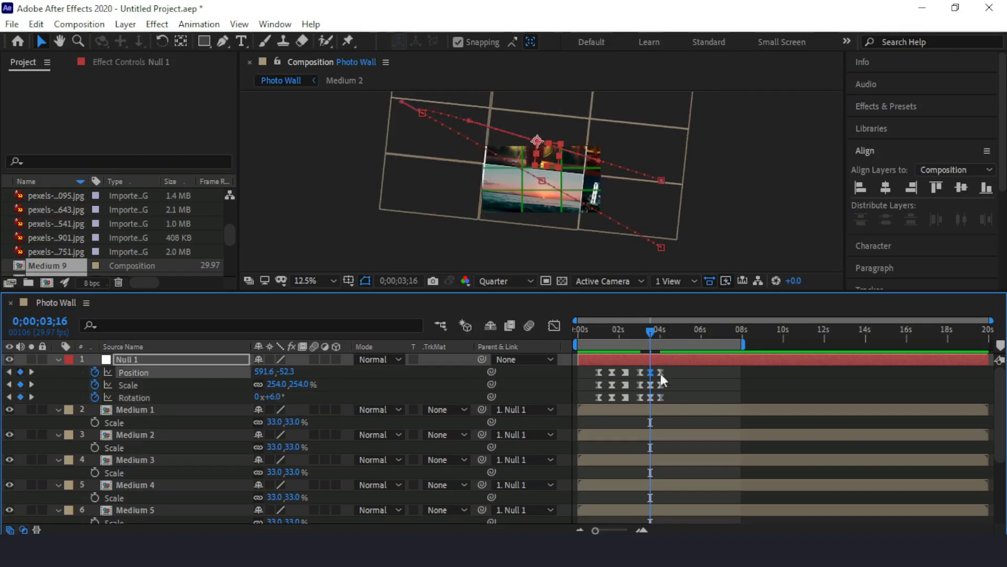
- Scrub through the new move to the pink flower photo and preview the Photo Wall animation from the start
{"action": "left_click_drag", "start_coordinate": [650, 331], "coordinate": [668, 348]}
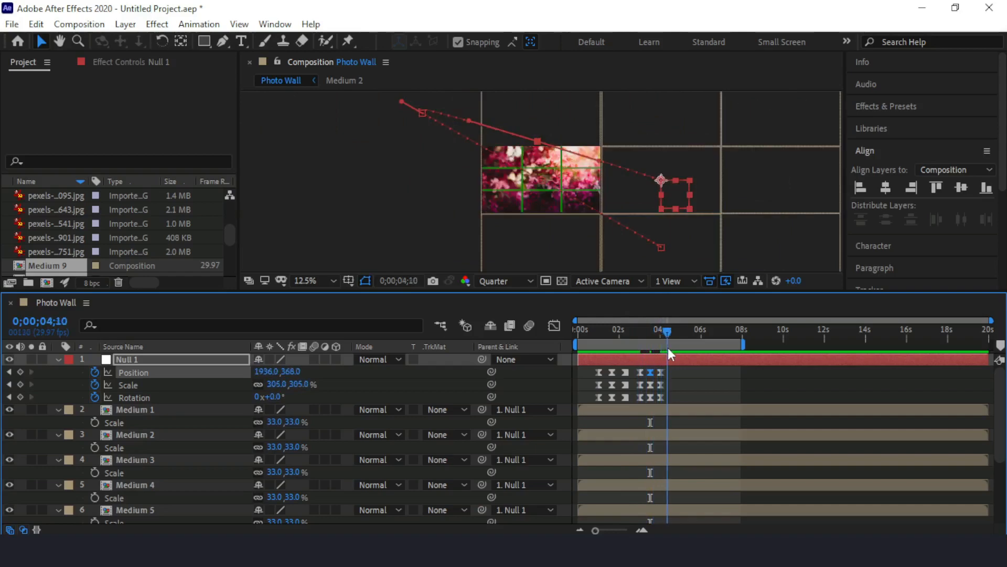
{"action": "key", "text": "Home"}
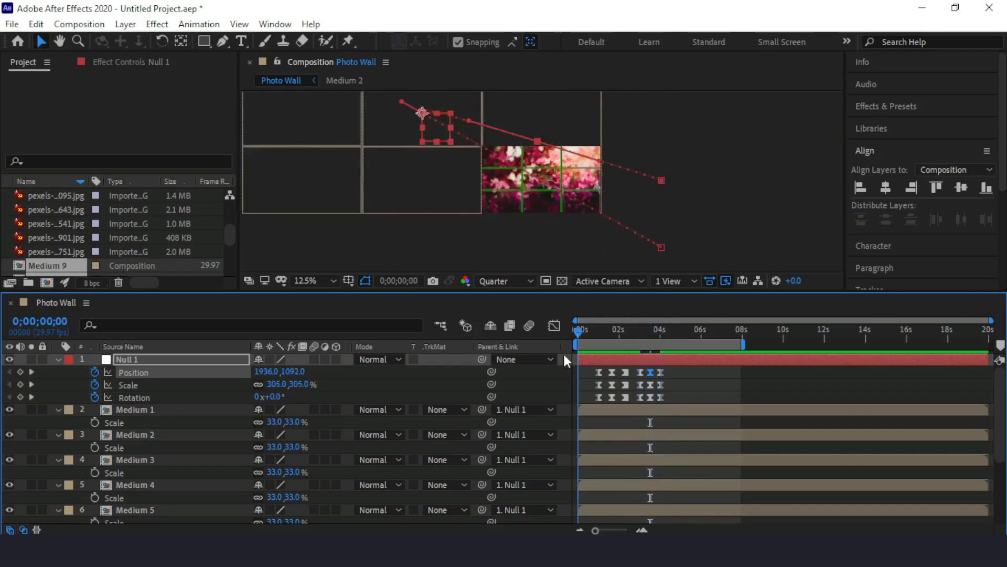
{"action": "scroll", "coordinate": [549, 184], "scroll_direction": "up", "scroll_amount": 2}
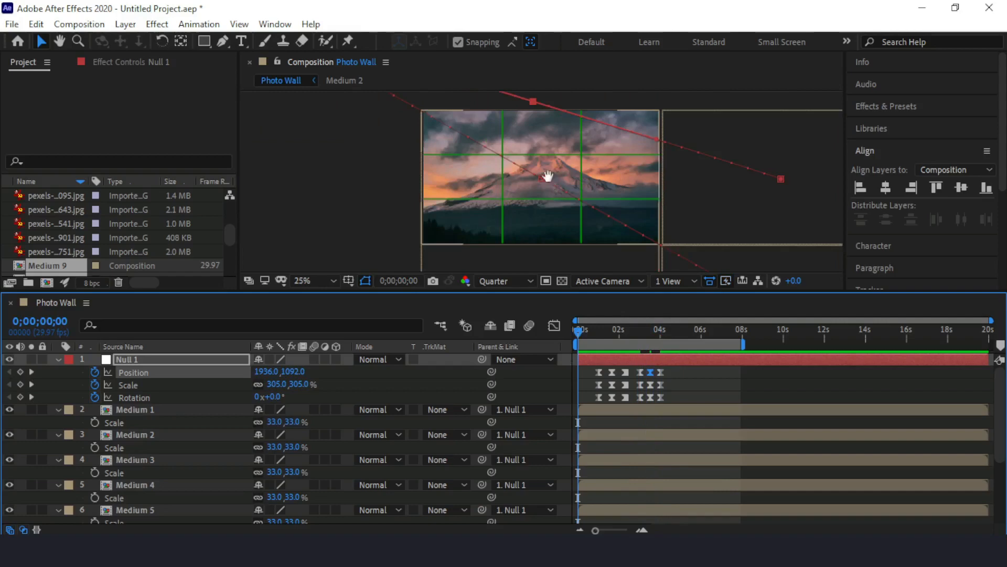
{"action": "key", "text": "space"}
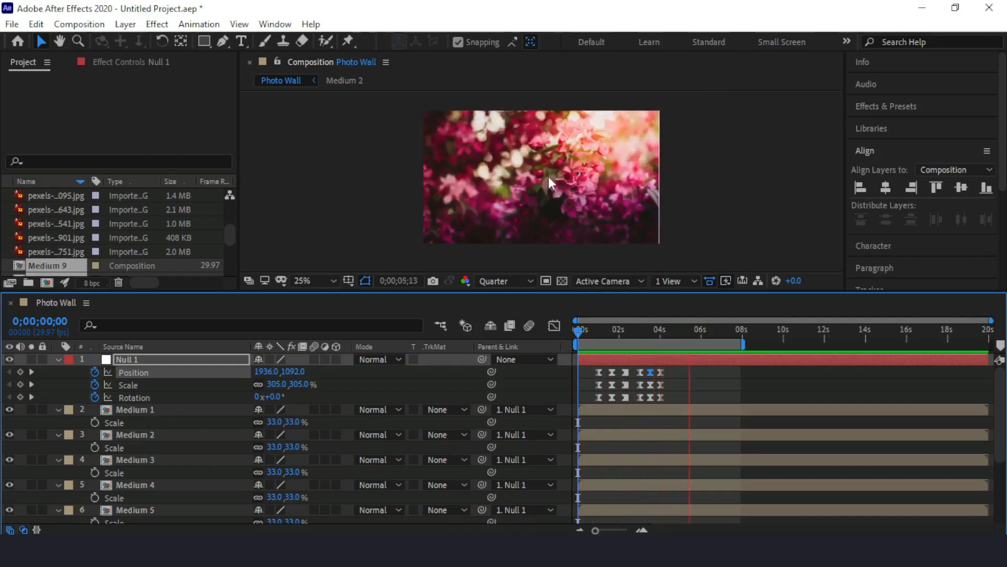
{"action": "left_click", "coordinate": [695, 332]}
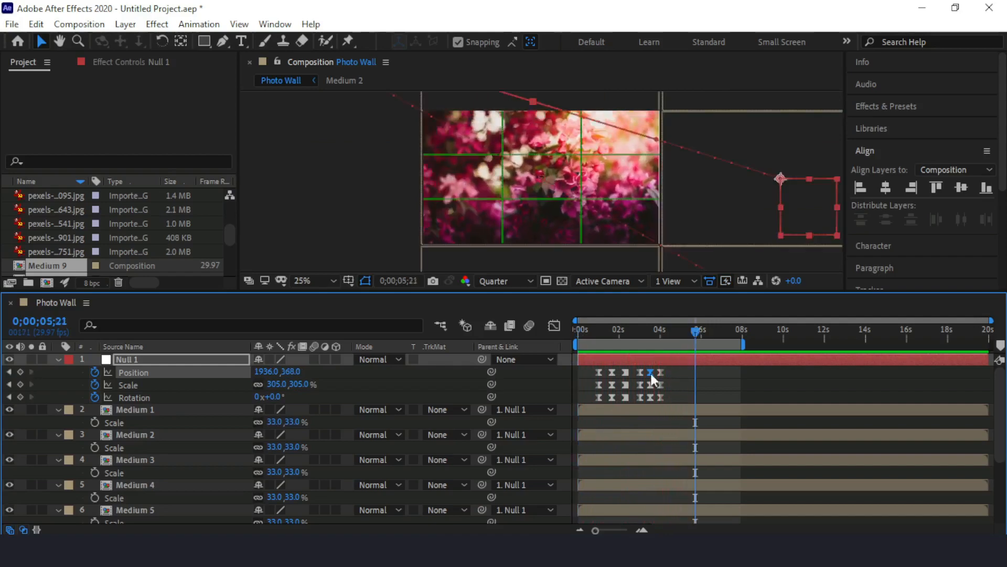
{"action": "key", "text": "space"}
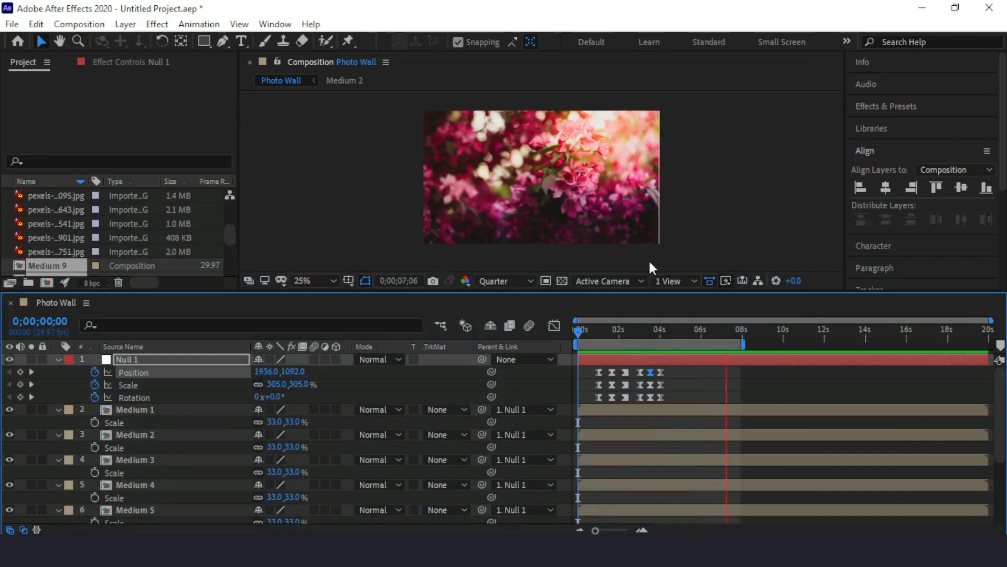